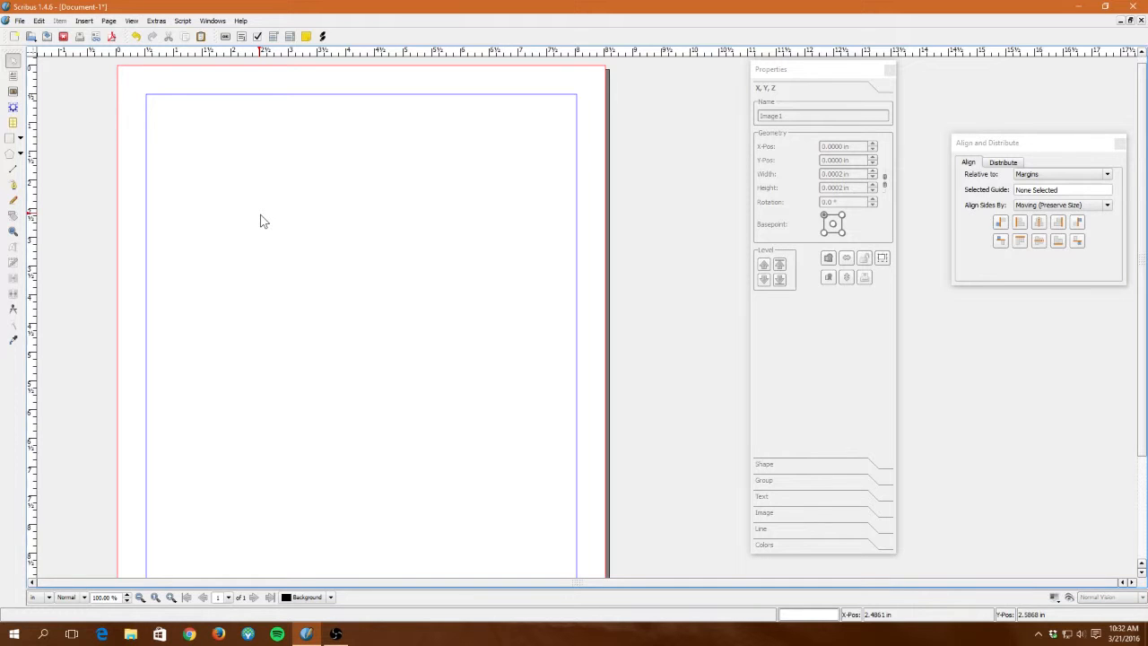
# Step: Draw an image frame about 3.31 in wide and 2.10 in high at the upper-left corner of the page margins
pyautogui.click(13, 93)
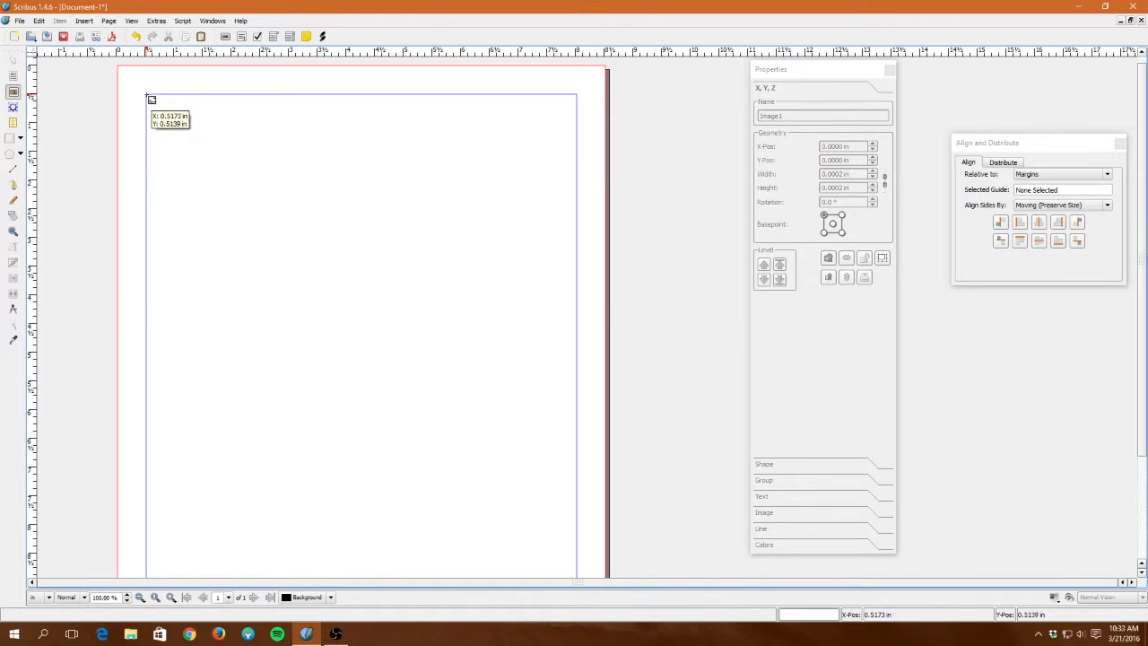
pyautogui.moveTo(149, 96)
pyautogui.mouseDown()
pyautogui.moveTo(282, 256)
pyautogui.moveTo(368, 277)
pyautogui.moveTo(342, 199)
pyautogui.moveTo(338, 217)
pyautogui.mouseUp()
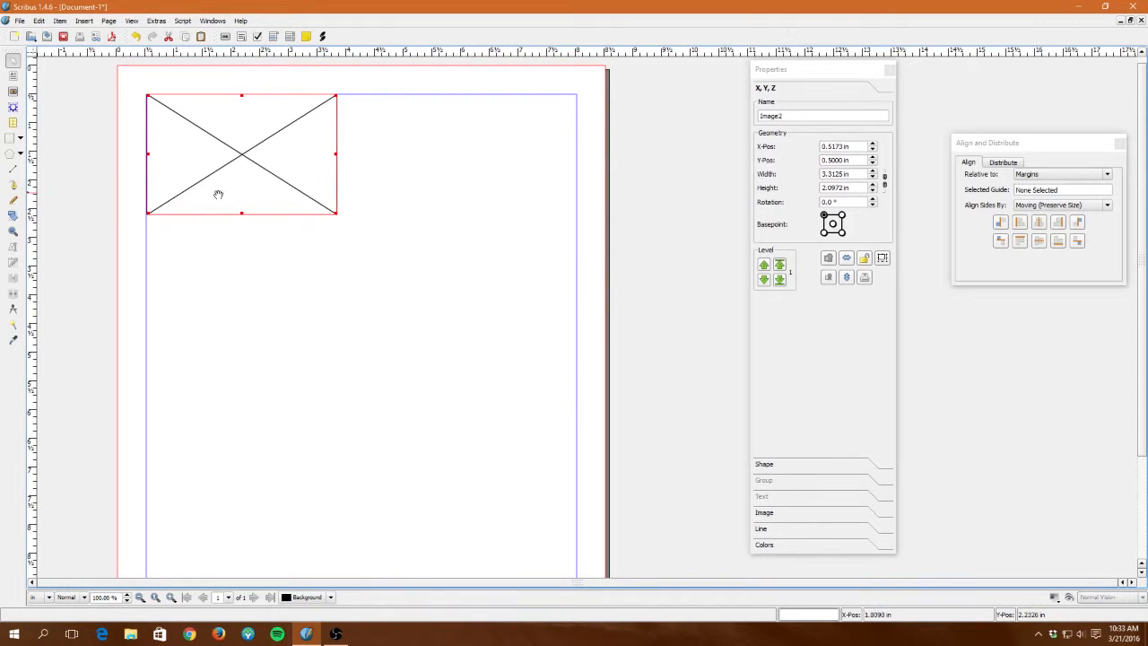
# Step: Move the Properties palette closer to the page and rename the image frame demoimage
pyautogui.doubleClick(819, 69)
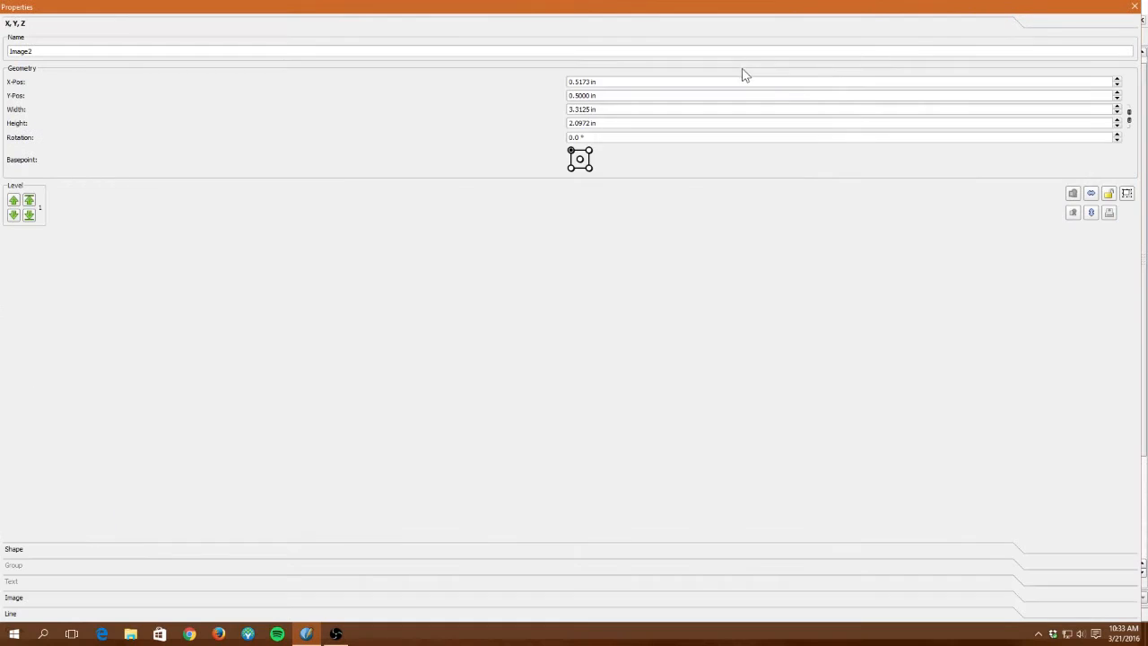
pyautogui.doubleClick(841, 7)
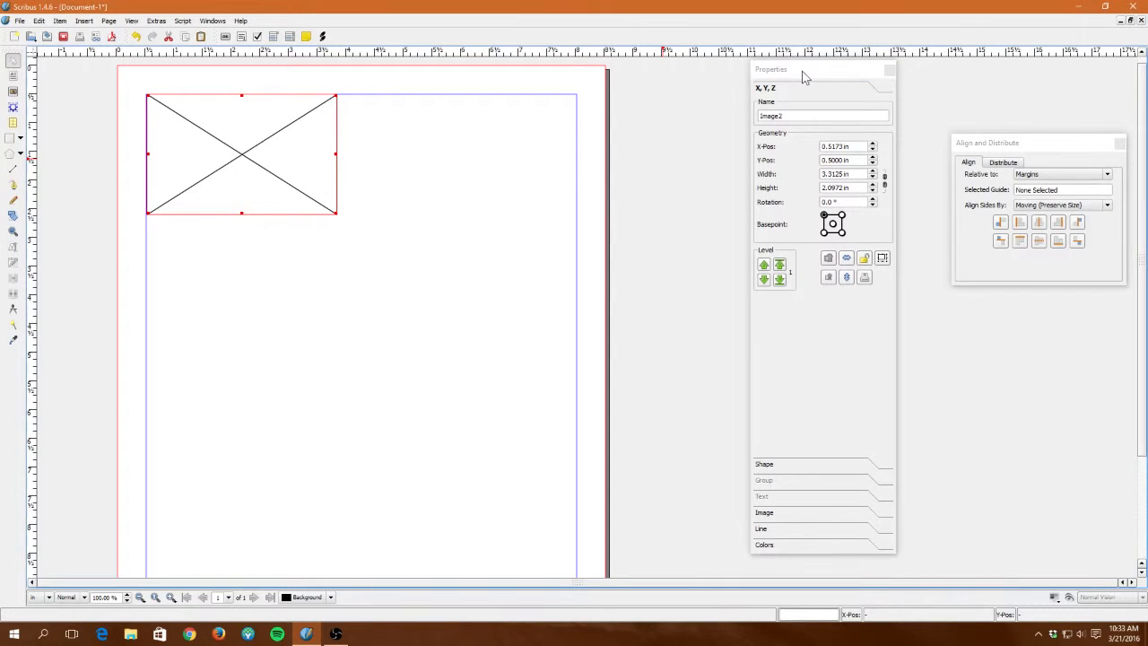
pyautogui.moveTo(803, 77); pyautogui.dragTo(691, 79)
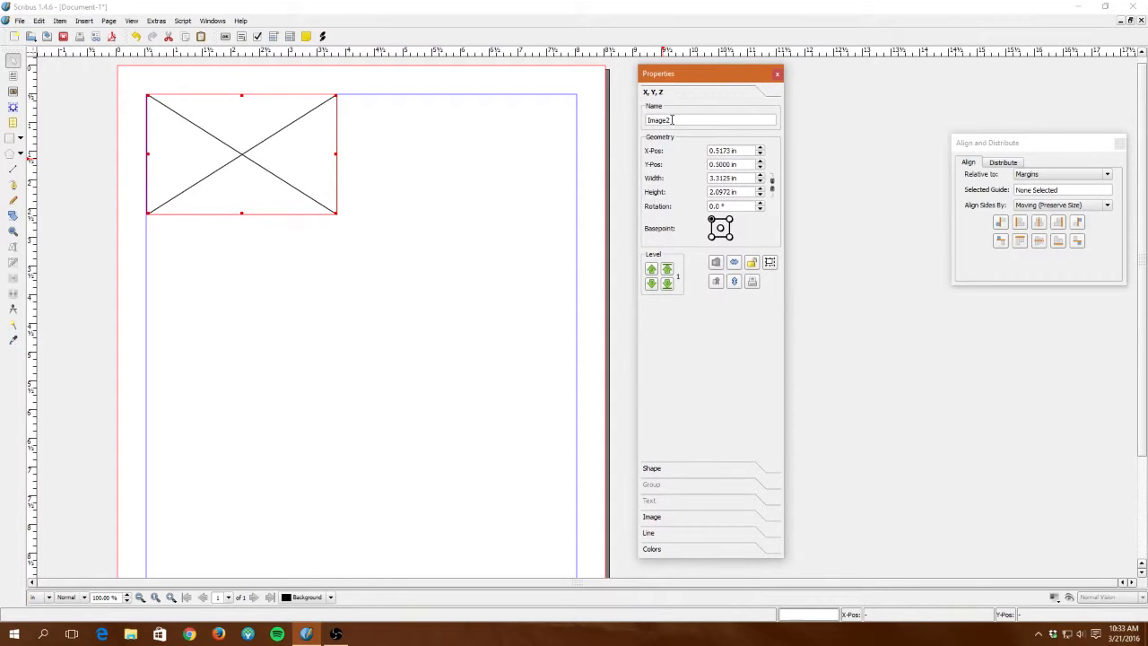
pyautogui.moveTo(674, 120); pyautogui.dragTo(618, 121)
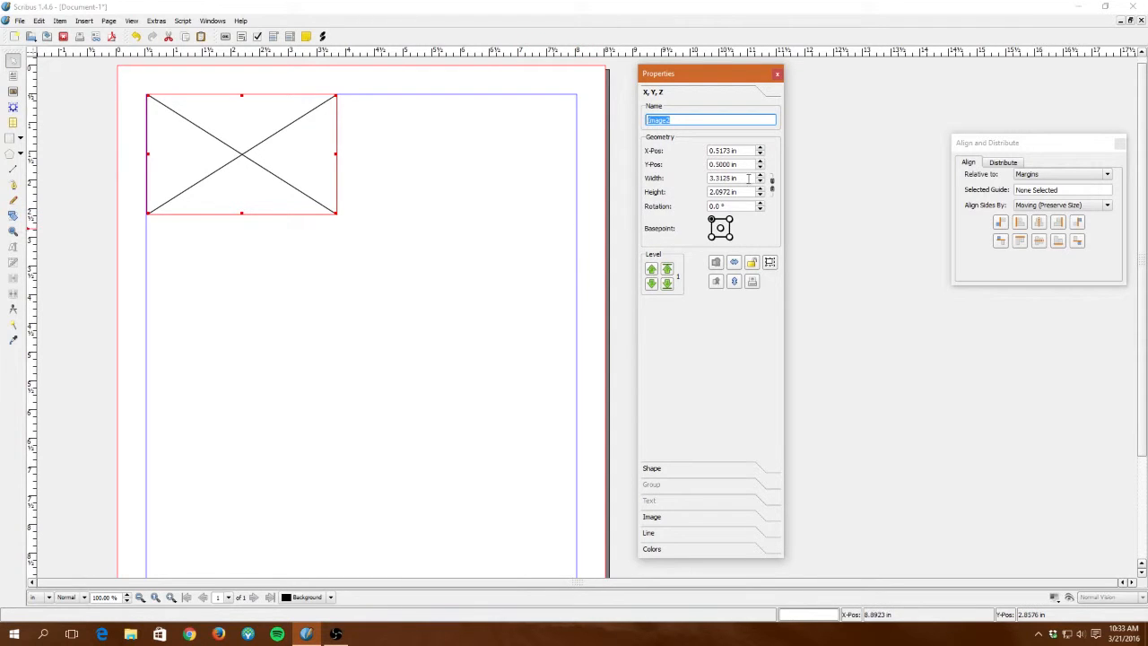
pyautogui.moveTo(718, 76); pyautogui.dragTo(797, 69)
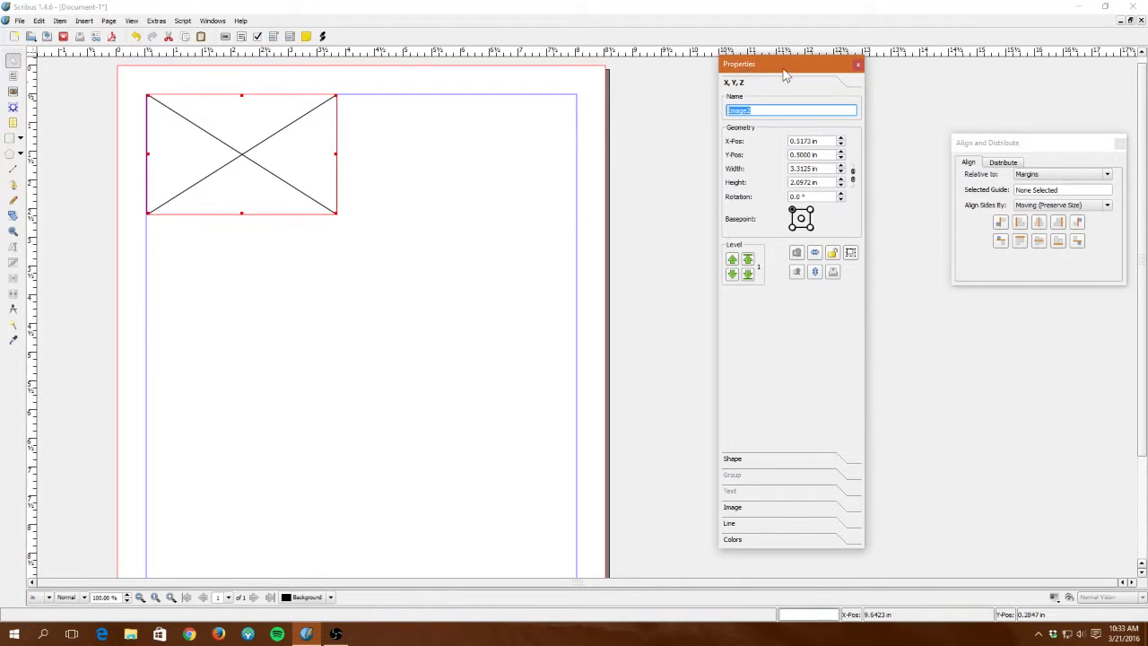
pyautogui.moveTo(785, 68)
pyautogui.mouseDown()
pyautogui.moveTo(776, 101)
pyautogui.moveTo(766, 79)
pyautogui.mouseUp()
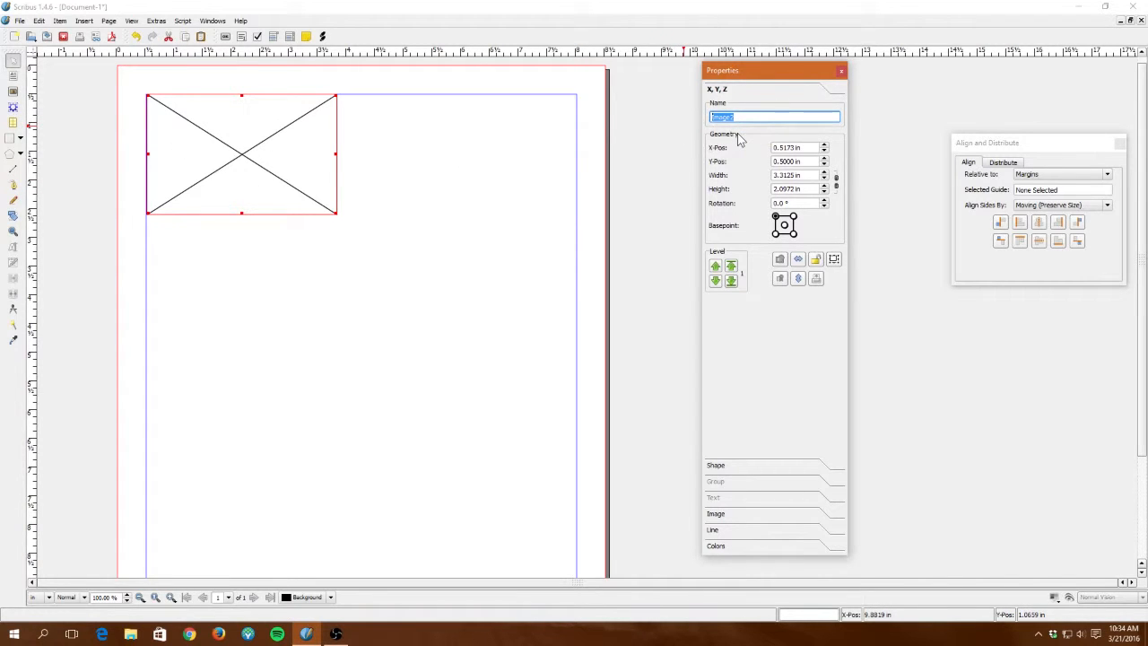
pyautogui.write('demoimage')
pyautogui.click(777, 218)
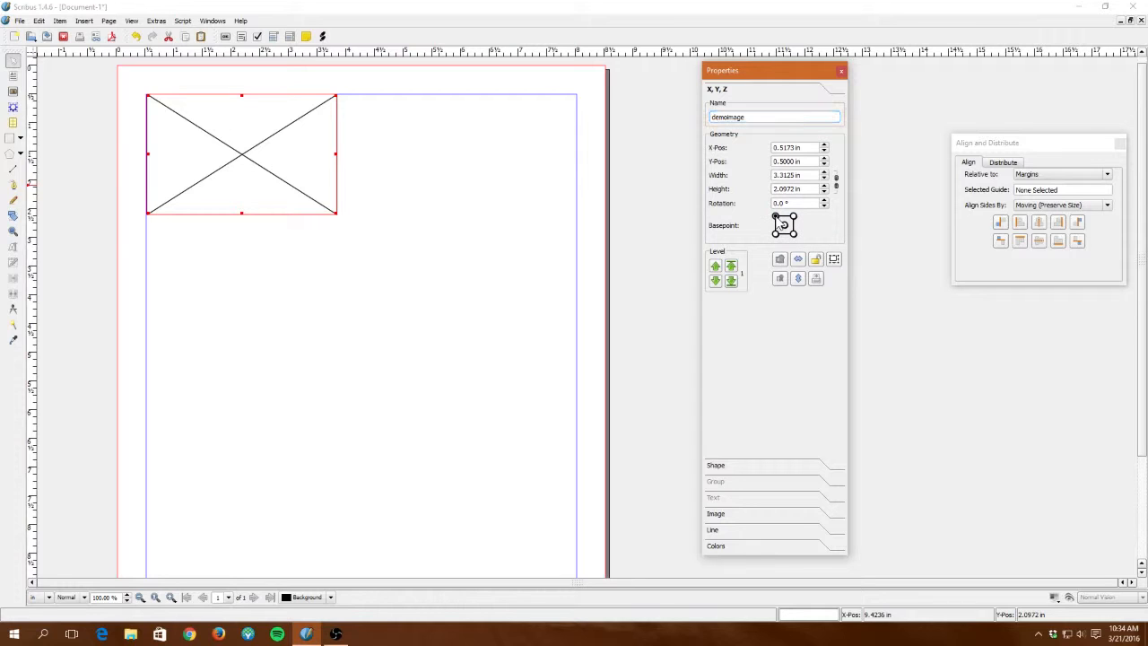
# Step: Set the image frame's width to 3 in and its height to 2 in
pyautogui.click(808, 177)
pyautogui.moveTo(808, 177); pyautogui.dragTo(766, 180)
pyautogui.write('3')
pyautogui.click(805, 188)
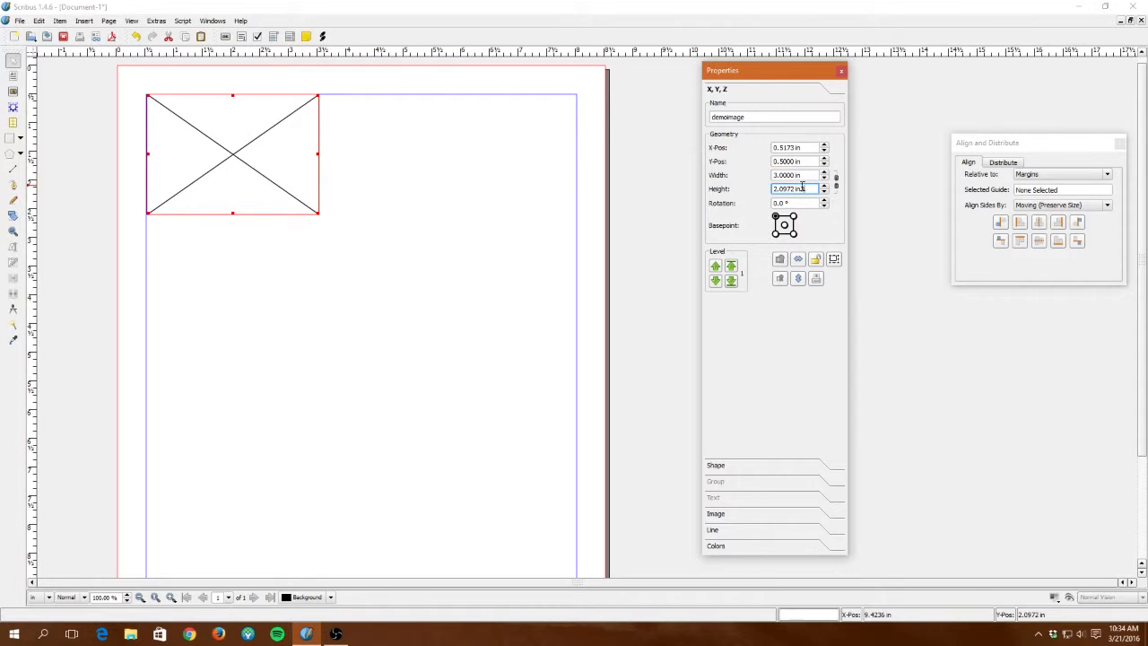
pyautogui.moveTo(805, 189); pyautogui.dragTo(773, 190)
pyautogui.write('2')
pyautogui.press('Return')
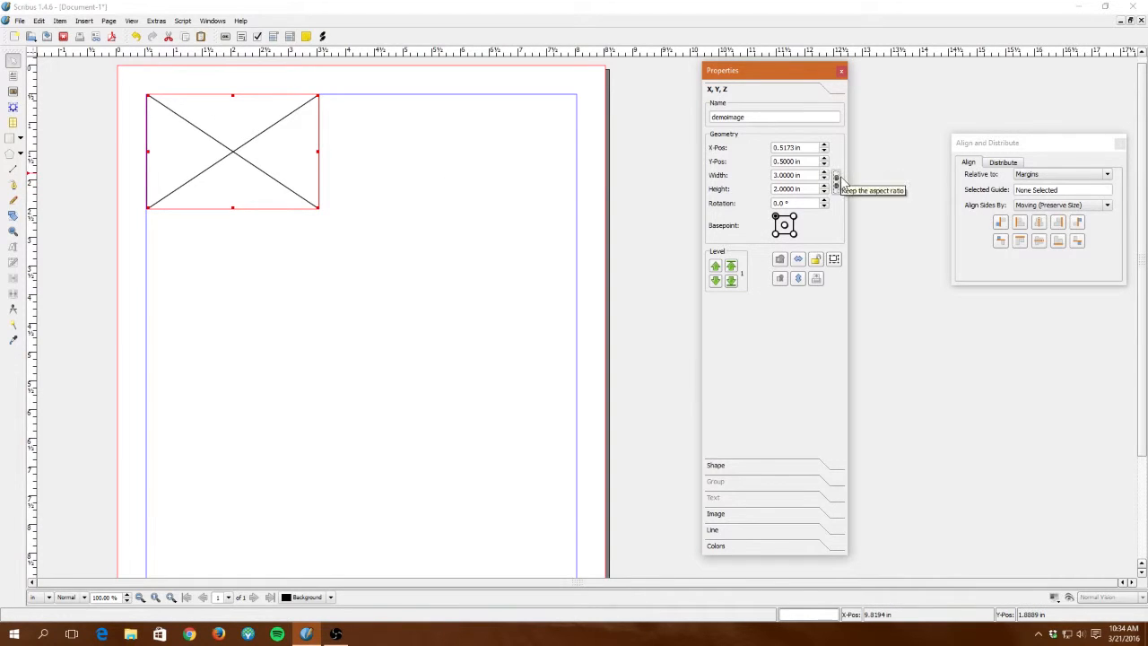
pyautogui.click(835, 182)
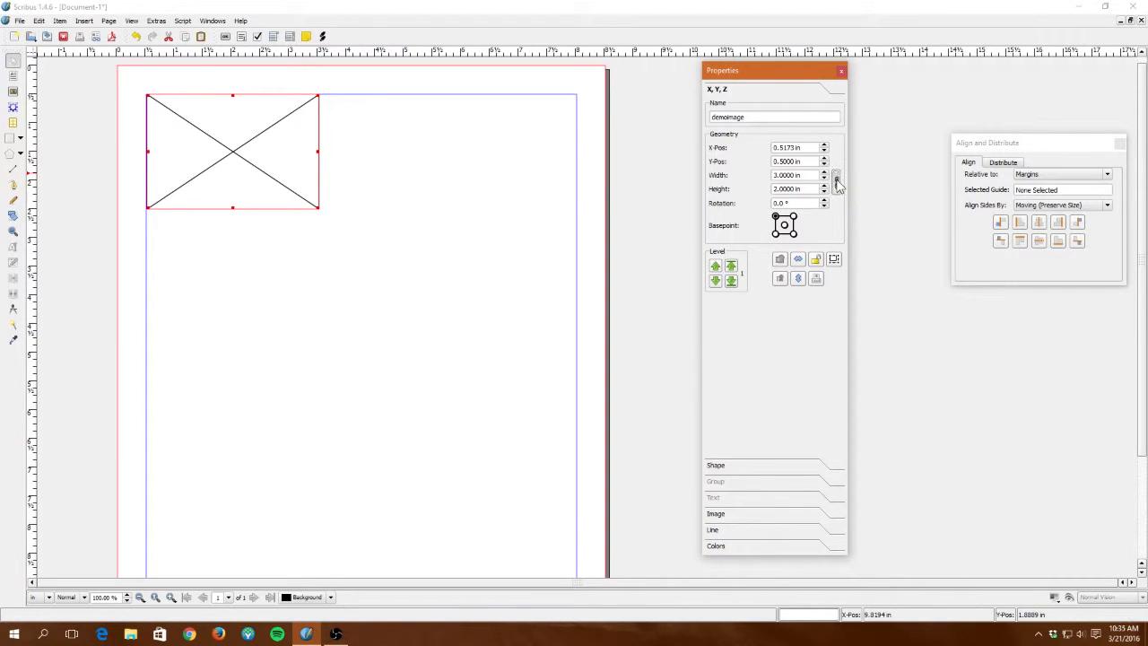
pyautogui.click(839, 183)
# Step: Align the frame's left side with the page's left margin, preserving its size
pyautogui.click(1024, 146)
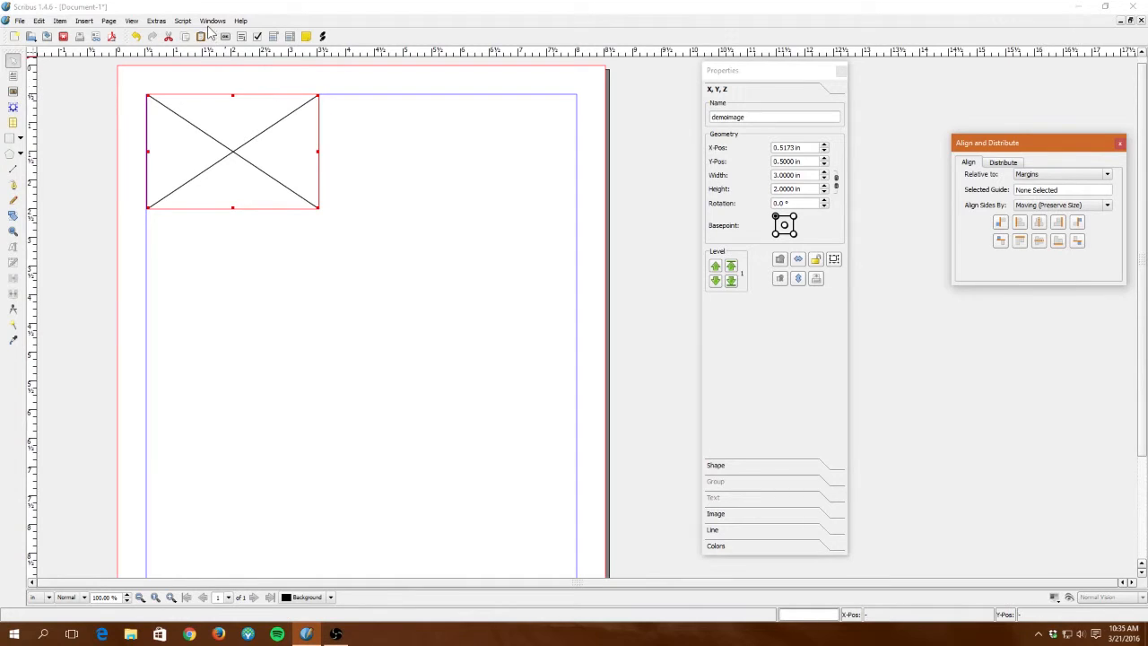
pyautogui.click(212, 21)
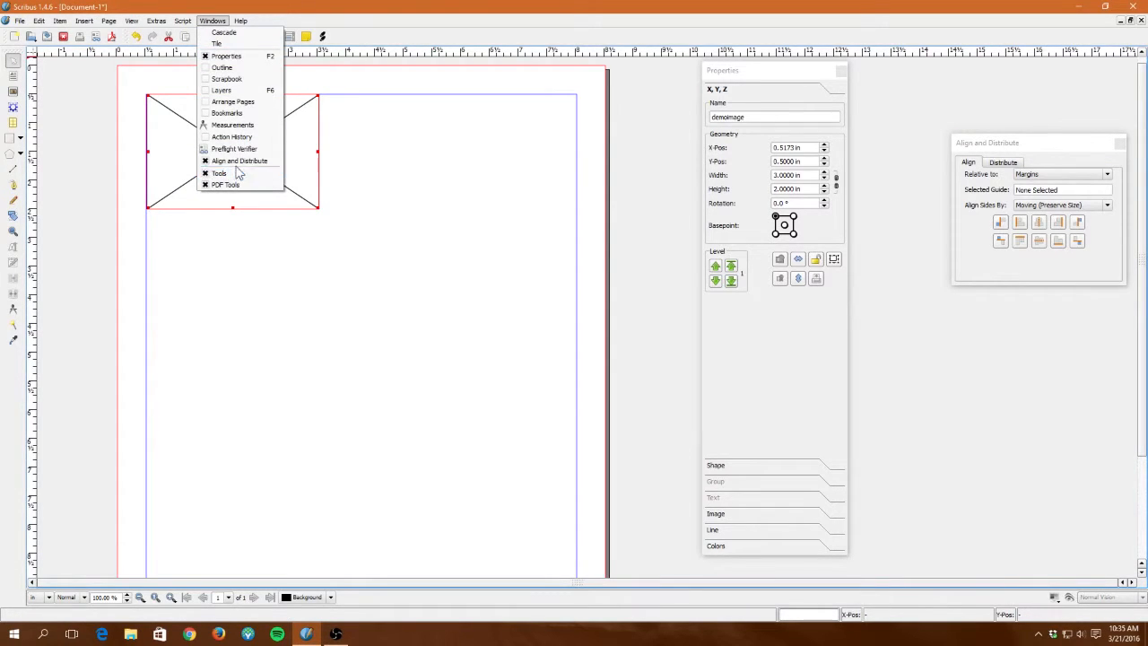
pyautogui.click(580, 32)
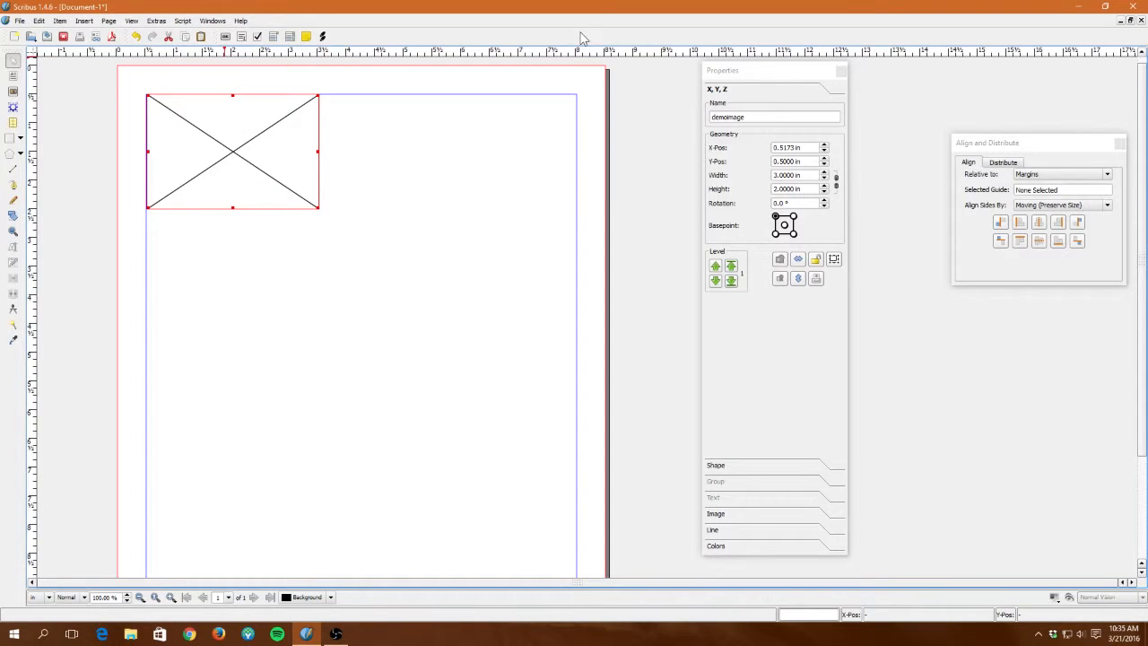
pyautogui.click(1020, 224)
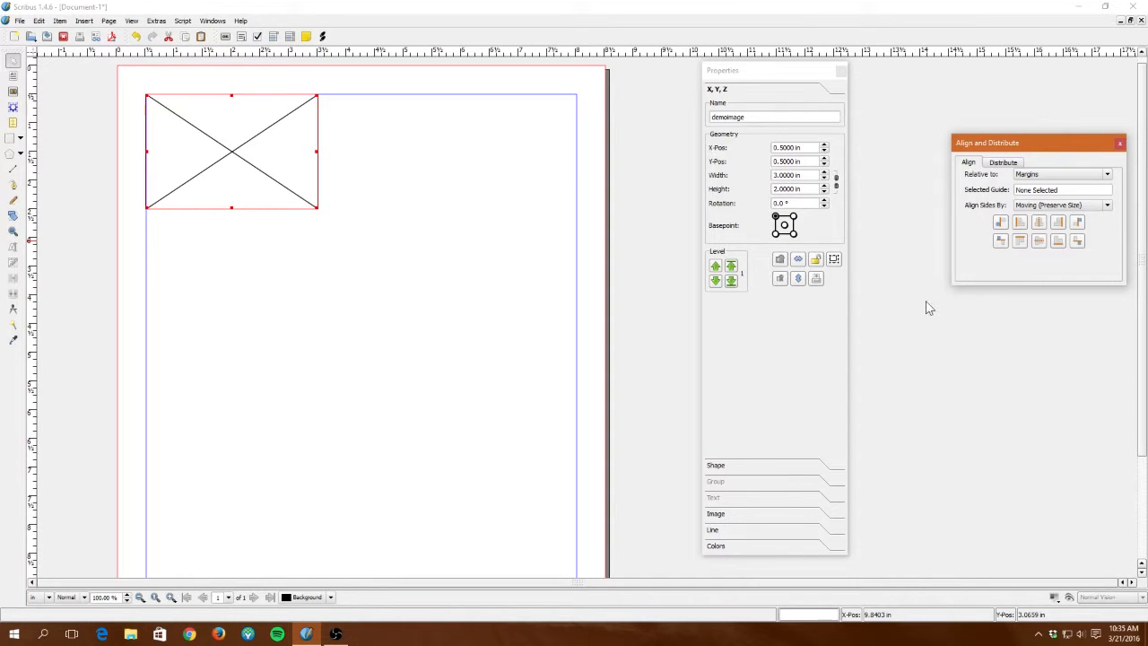
# Step: Load the picture DSC_0042.jpg from the scribus demo folder into the image frame
pyautogui.rightClick(240, 169)
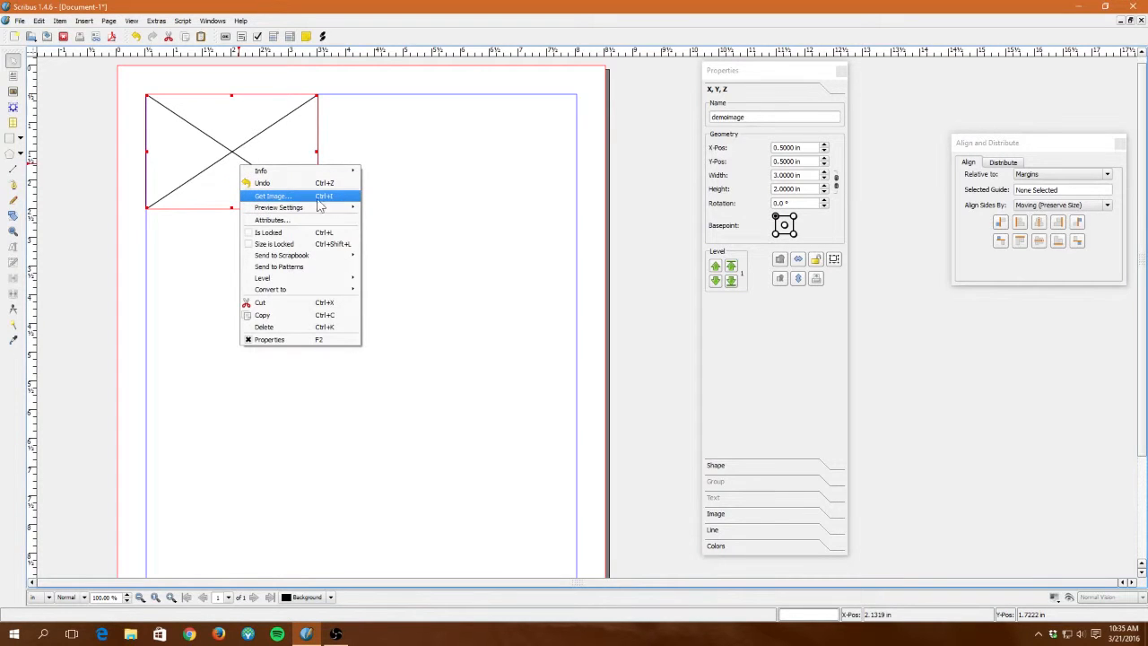
pyautogui.click(246, 135)
pyautogui.doubleClick(246, 134)
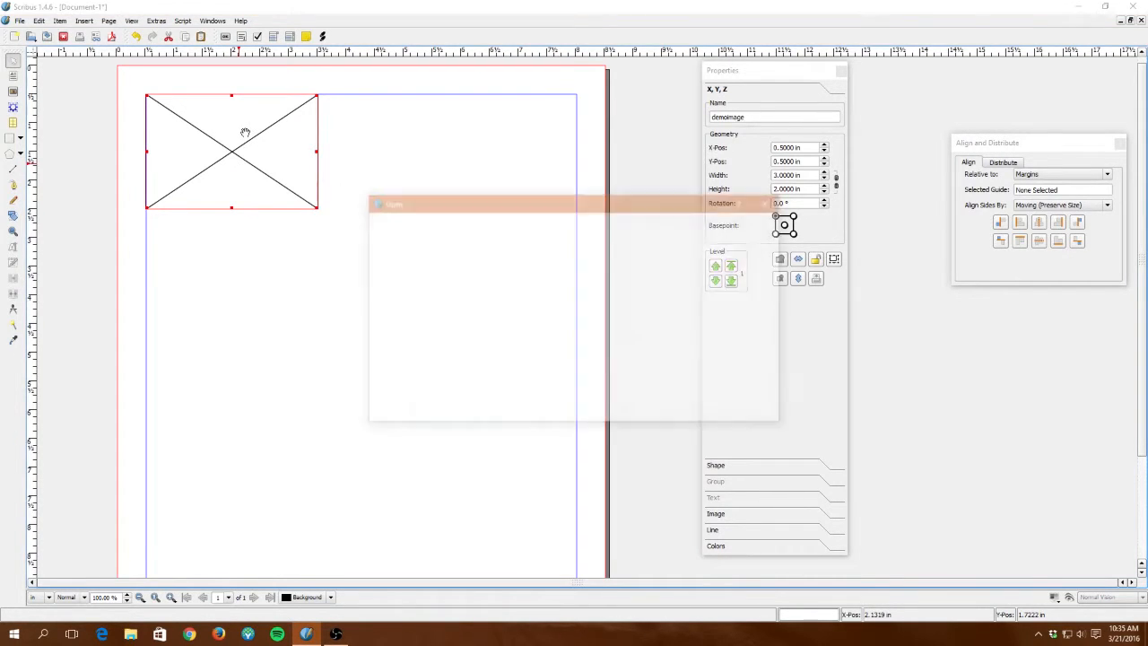
pyautogui.click(475, 249)
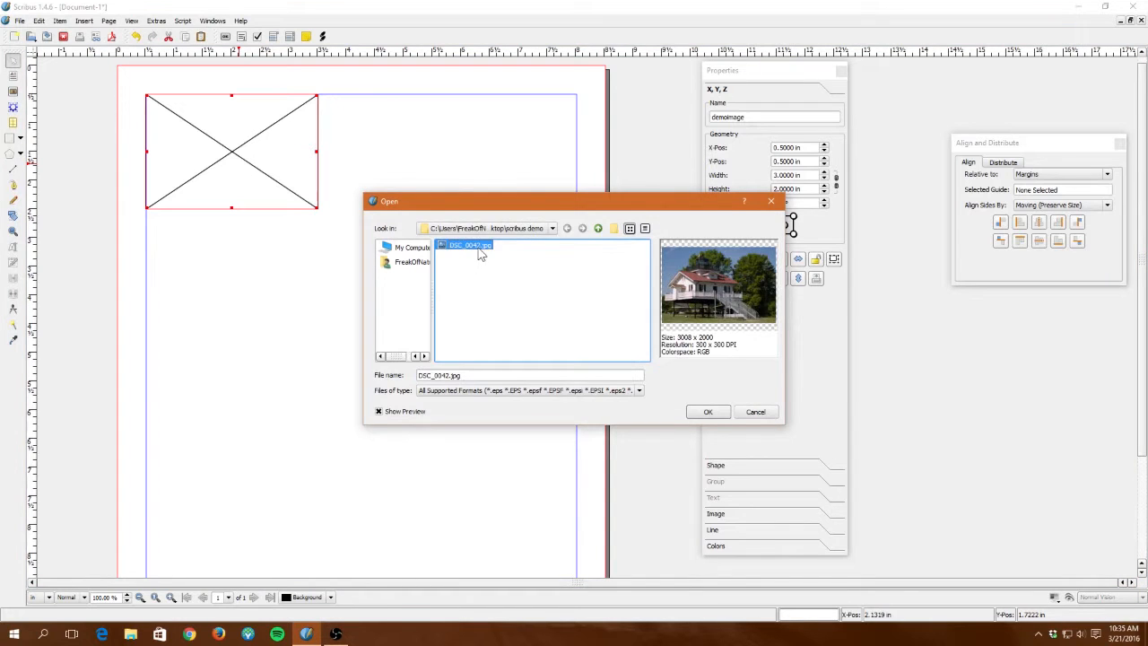
pyautogui.click(709, 413)
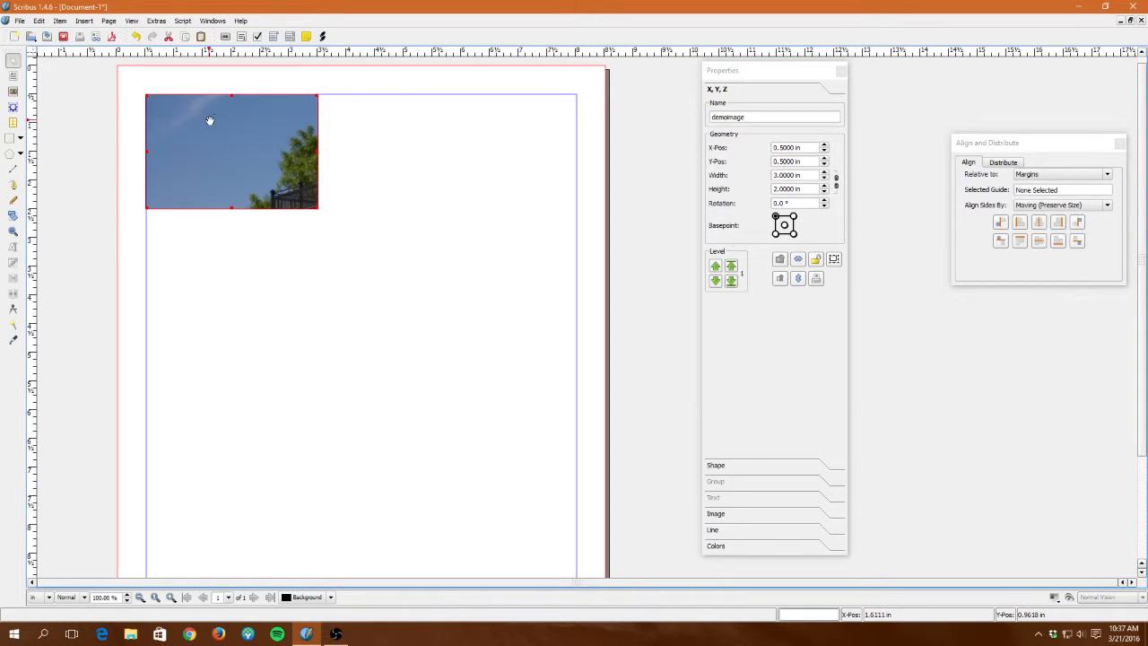
# Step: Move the image frame down the page and realign it with the left and top margins
pyautogui.moveTo(206, 119); pyautogui.dragTo(222, 262)
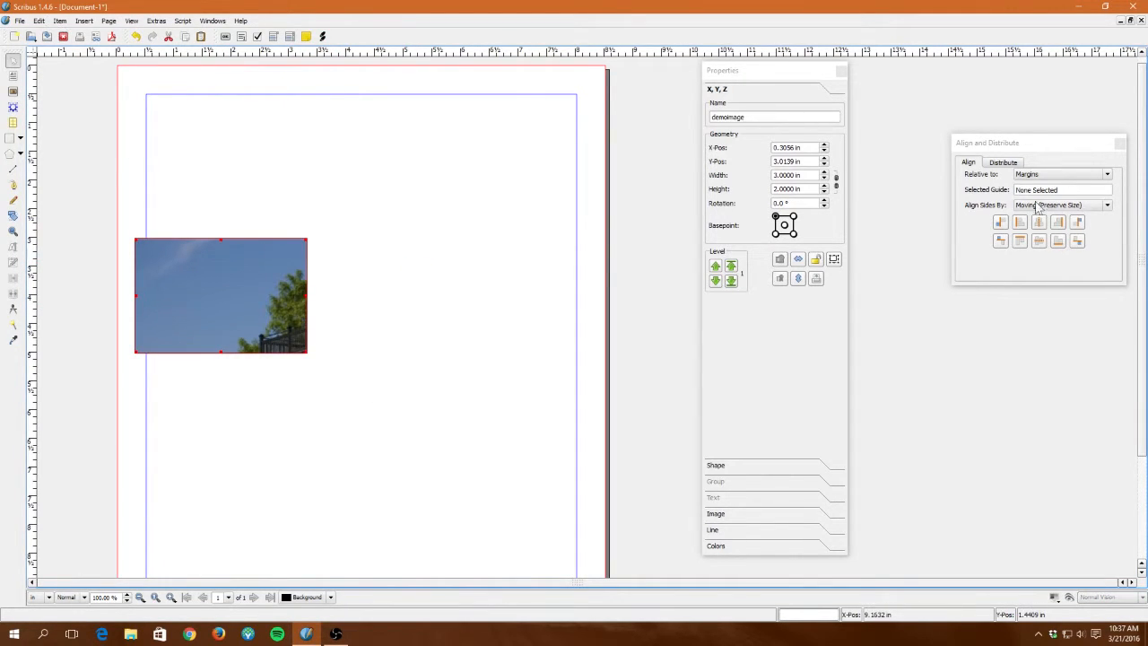
pyautogui.click(1020, 224)
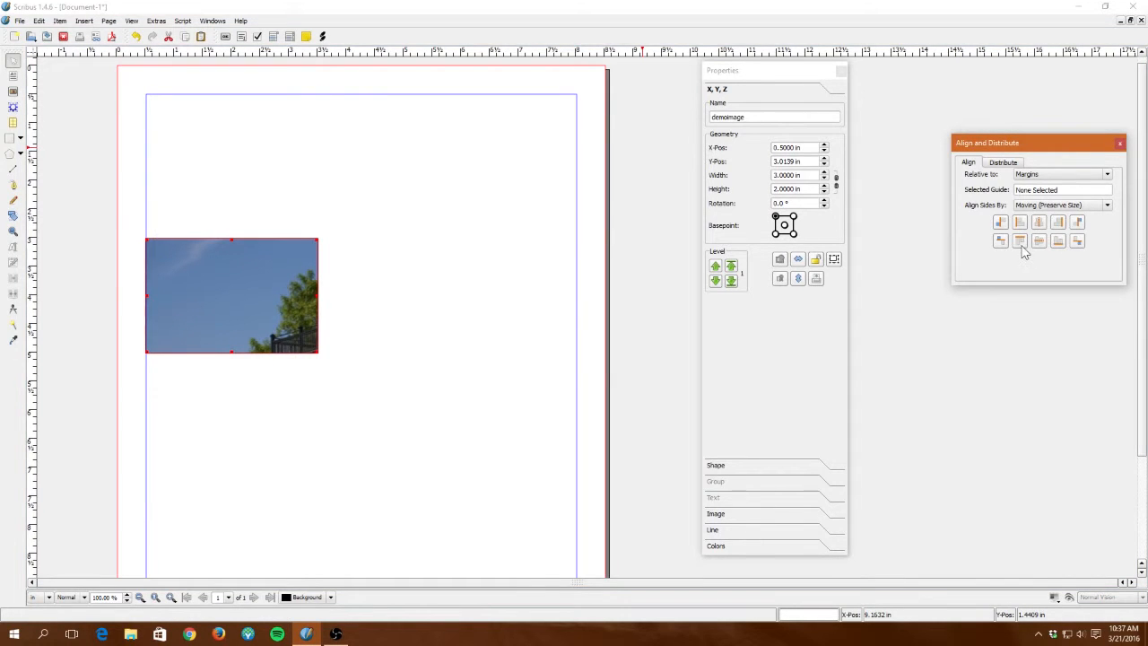
pyautogui.click(1019, 240)
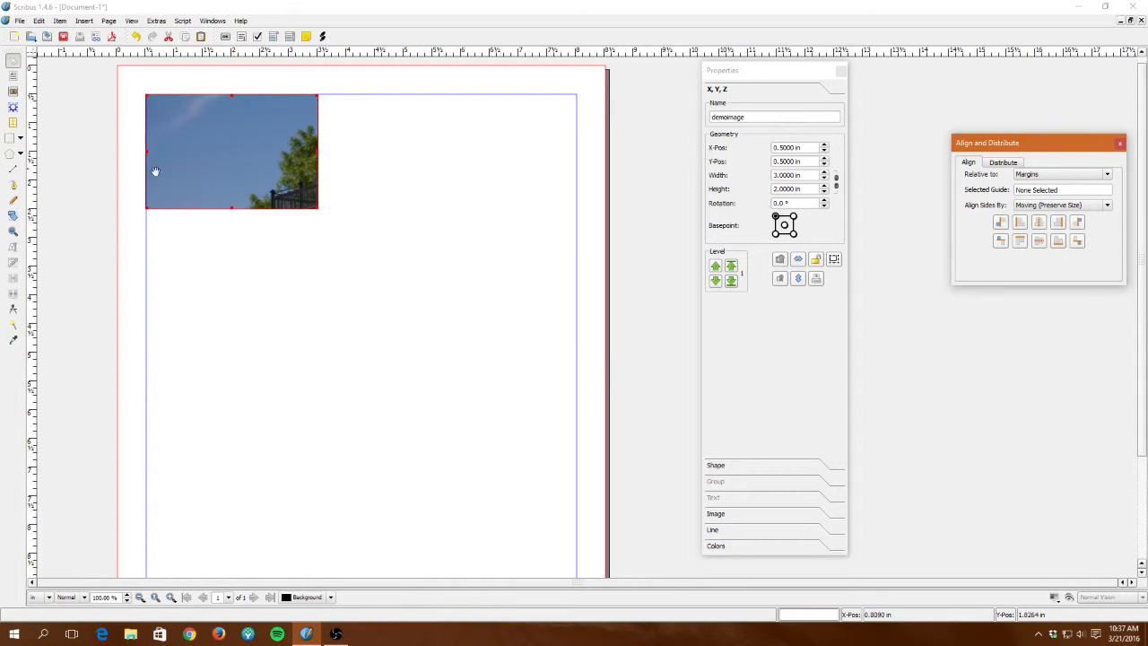
# Step: Edit the frame's contents and shift the picture inside it until the building's rooftop tower is framed
pyautogui.click(12, 252)
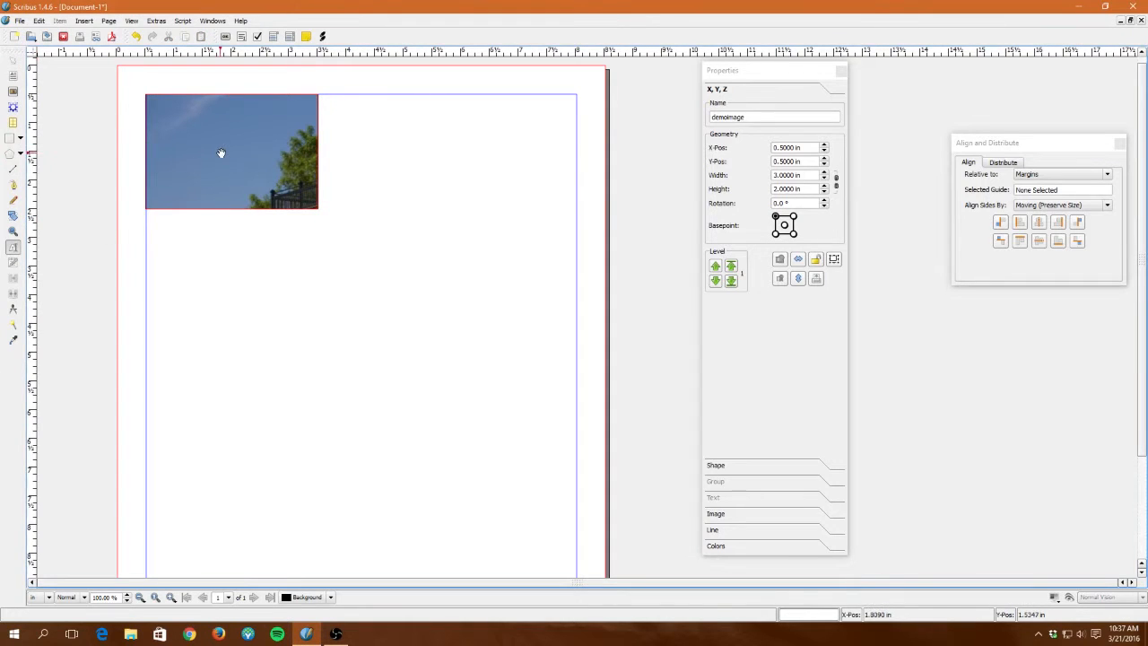
pyautogui.moveTo(239, 171); pyautogui.dragTo(167, 123)
pyautogui.moveTo(257, 176); pyautogui.dragTo(239, 113)
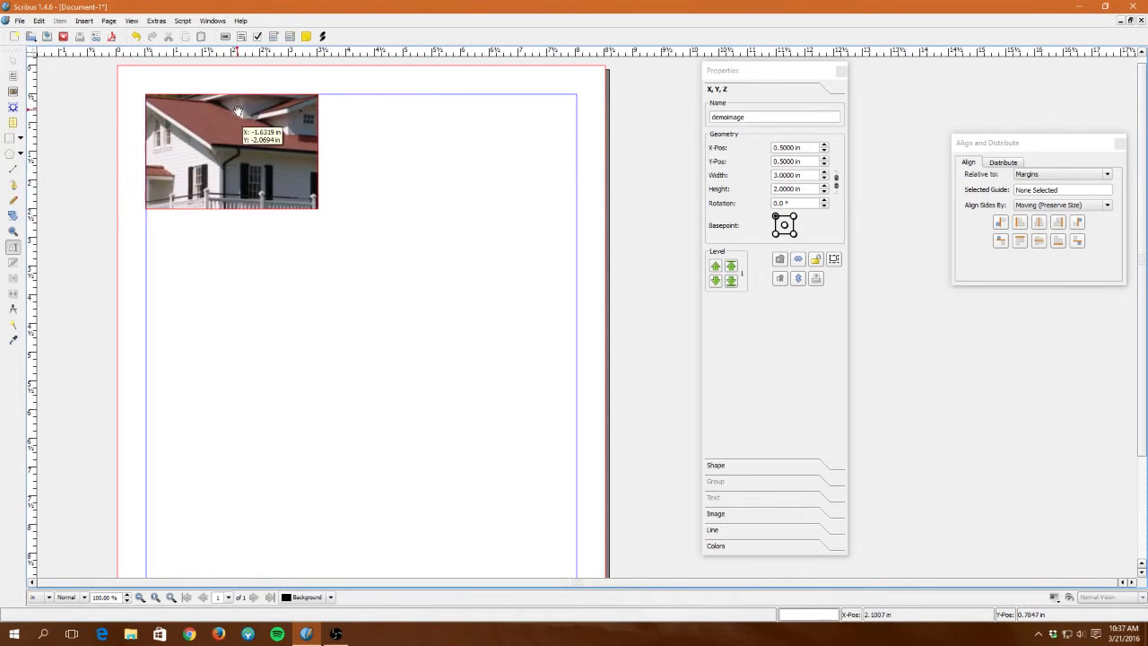
pyautogui.moveTo(266, 176); pyautogui.dragTo(153, 227)
pyautogui.moveTo(221, 153); pyautogui.dragTo(375, 223)
pyautogui.moveTo(237, 181); pyautogui.dragTo(248, 178)
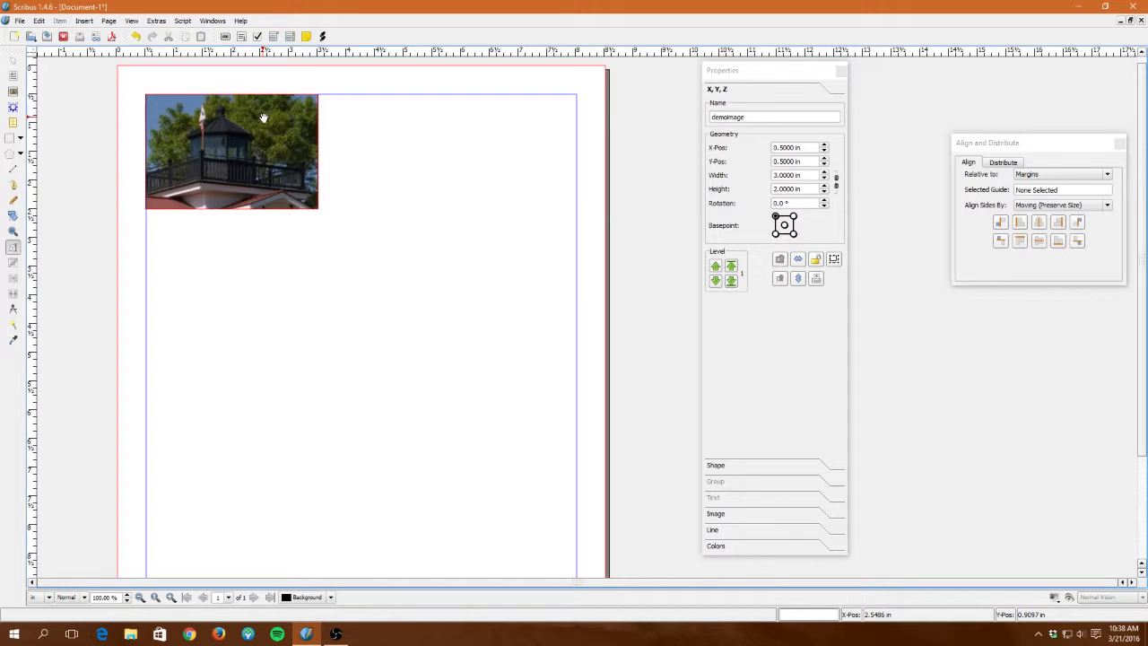
# Step: Scale the picture to the frame size, trying the Proportional option off and on
pyautogui.click(764, 87)
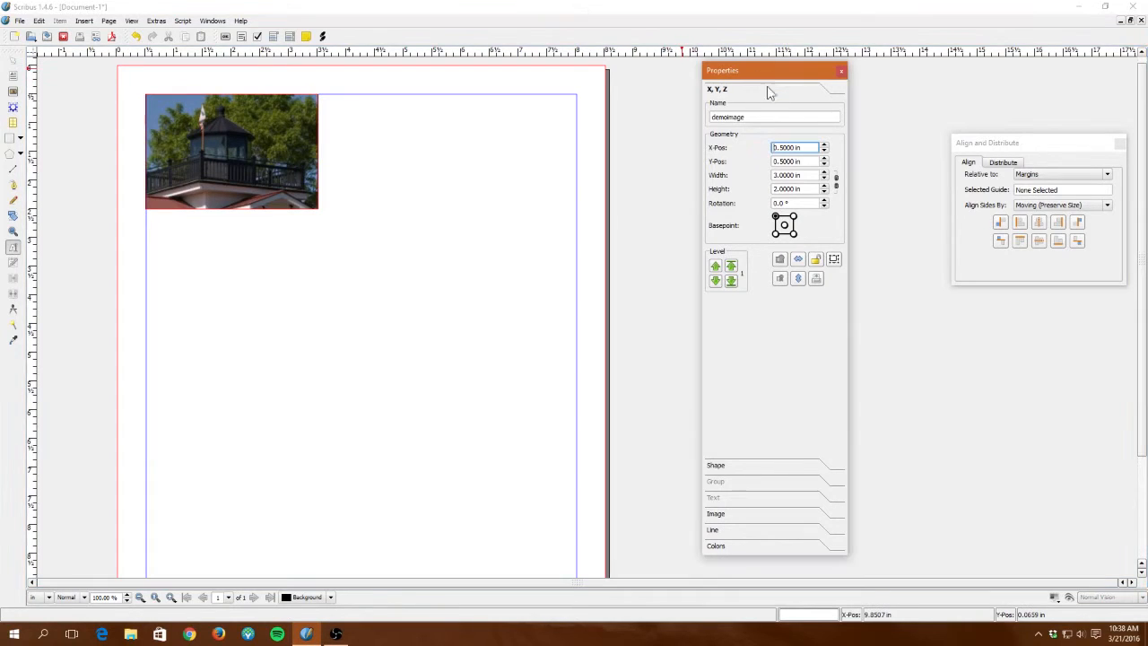
pyautogui.click(717, 515)
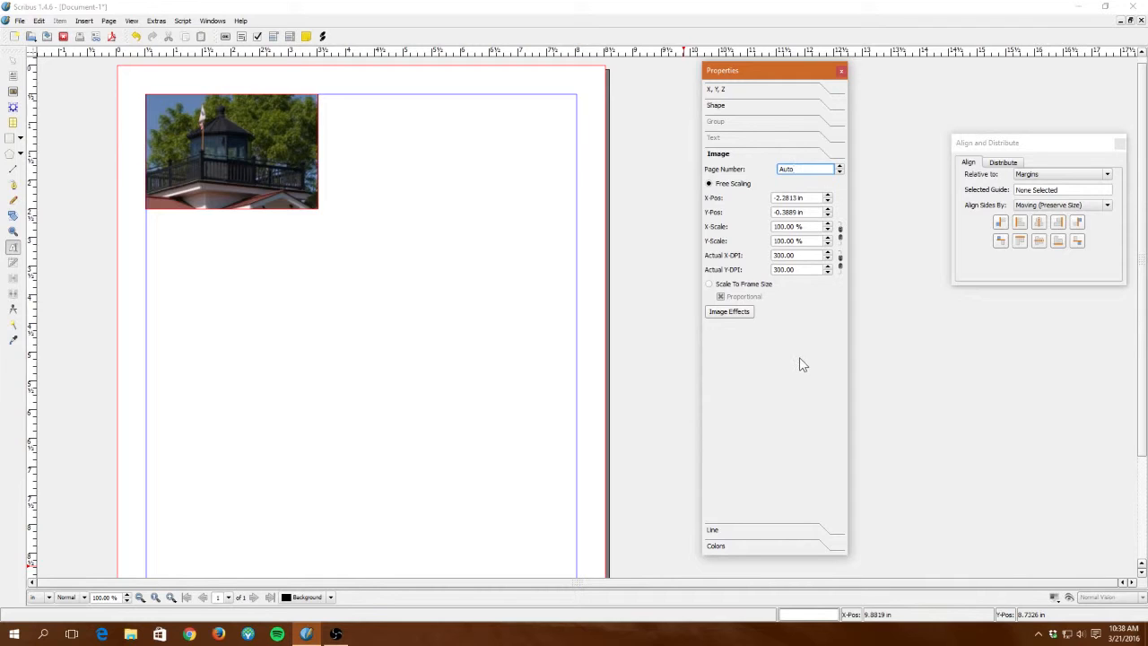
pyautogui.click(750, 288)
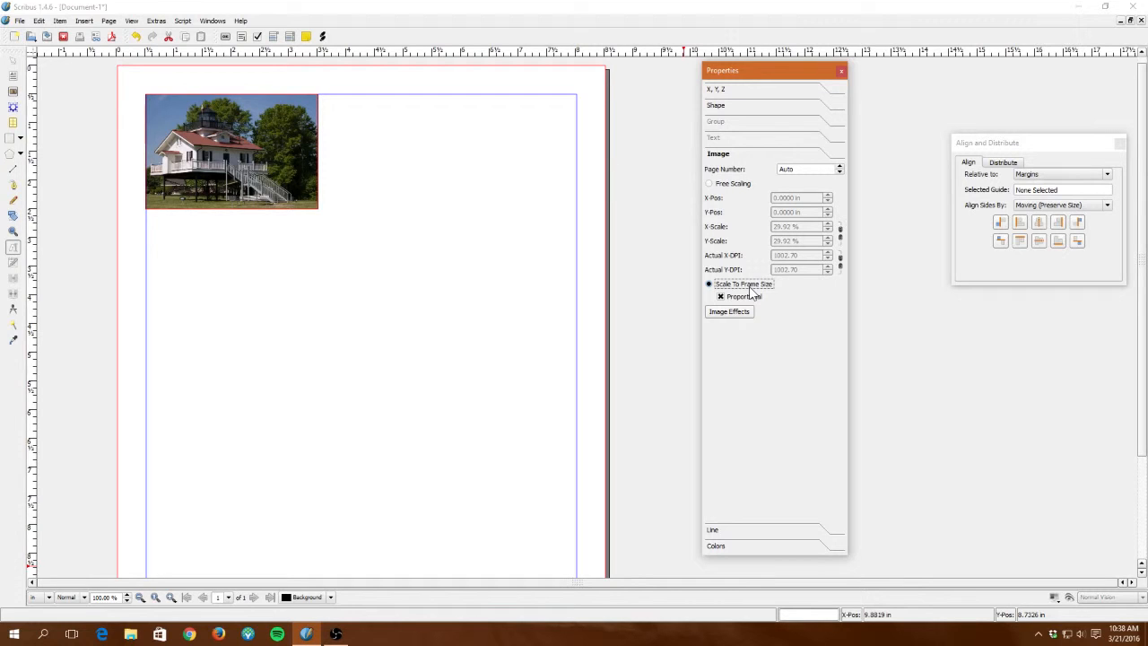
pyautogui.click(732, 300)
pyautogui.click(733, 301)
# Step: Switch the picture to free scaling and undo all the scaling changes back to the 100% picture size
pyautogui.click(732, 186)
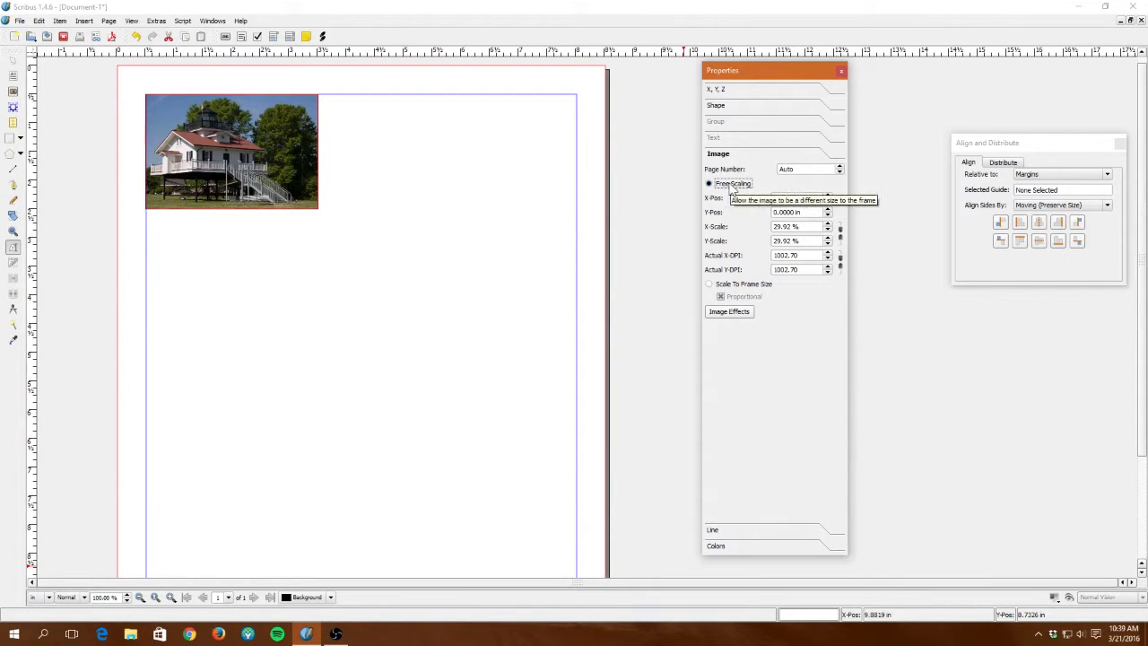
pyautogui.hotkey('ctrl', 'z')
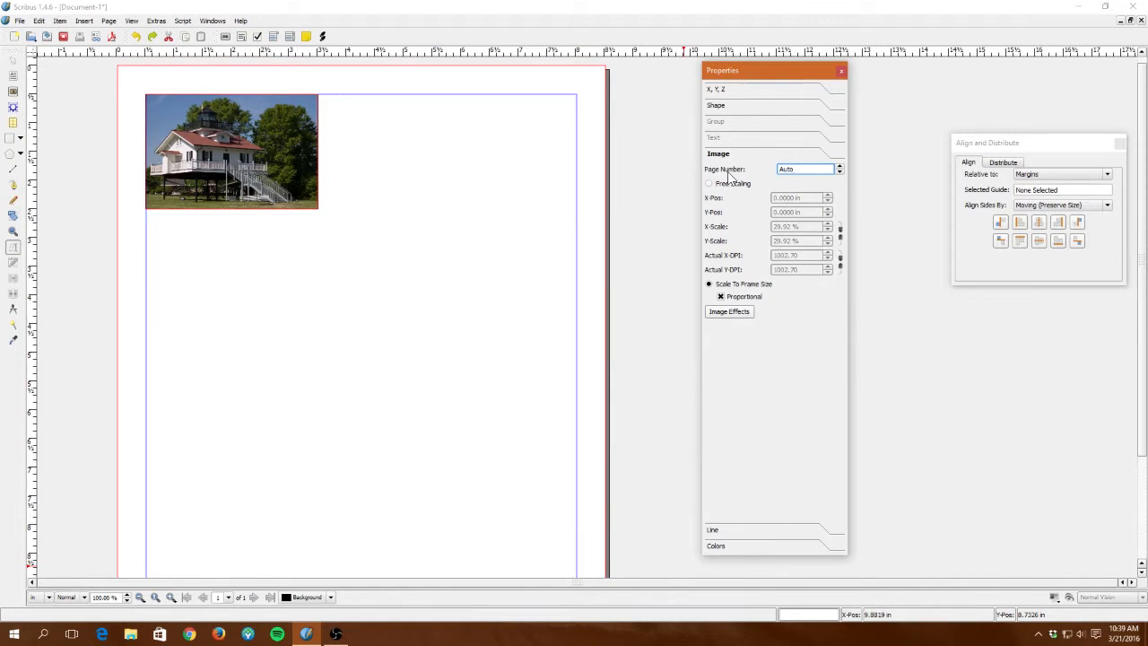
pyautogui.click(39, 22)
pyautogui.click(50, 34)
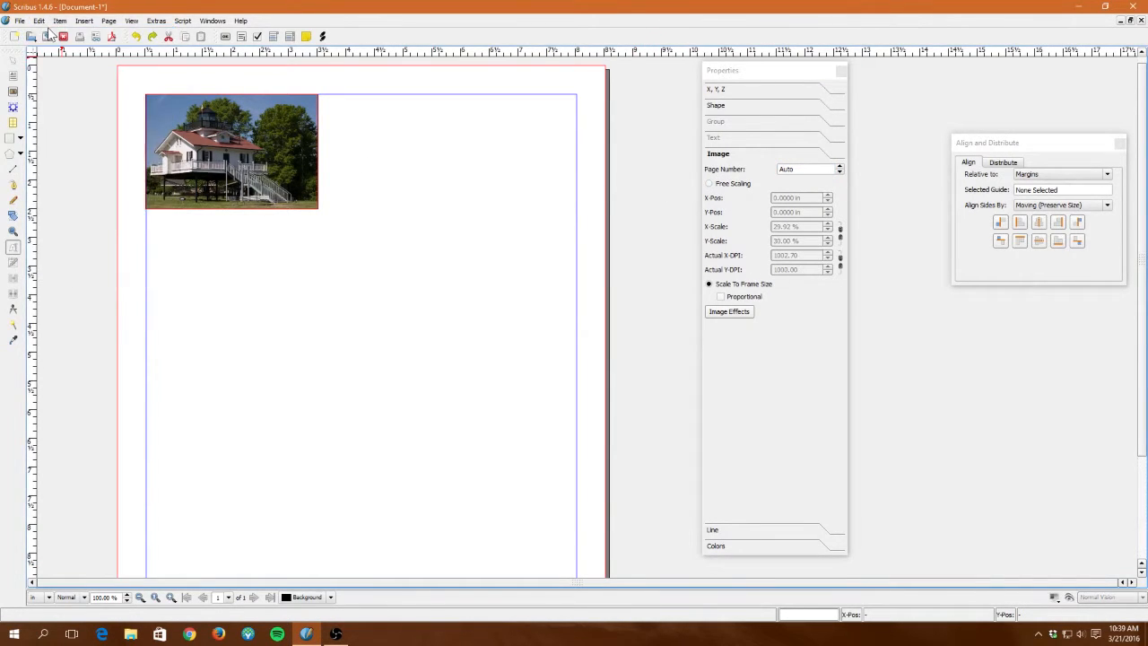
pyautogui.click(40, 21)
pyautogui.click(42, 34)
pyautogui.click(39, 20)
pyautogui.click(44, 33)
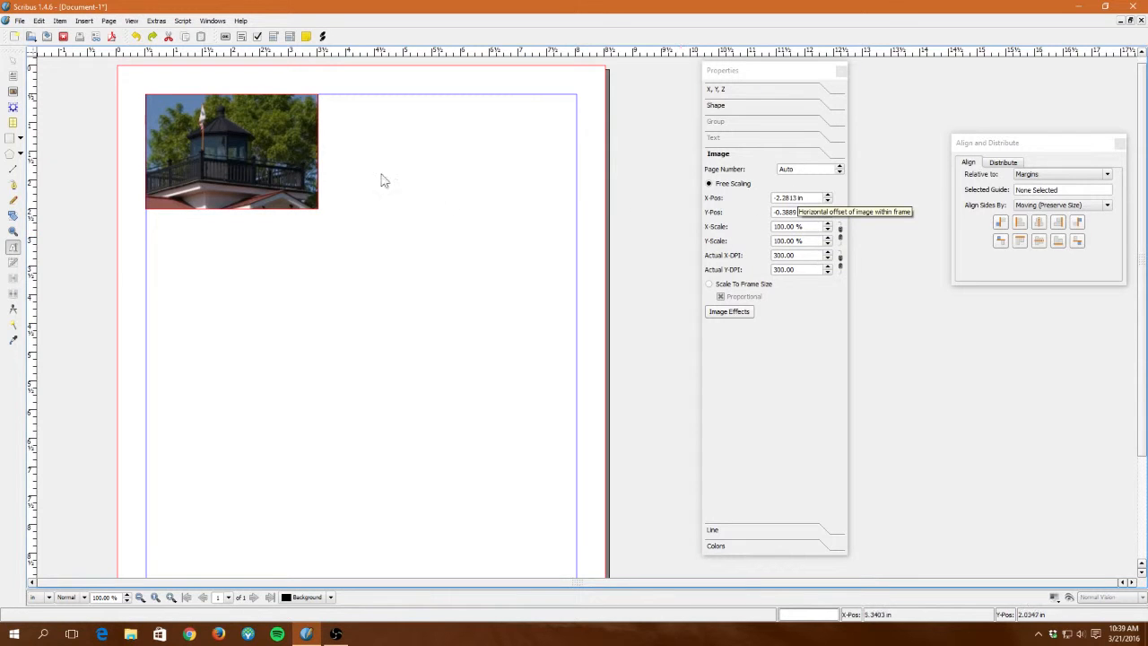
# Step: Shift the picture inside the frame to an offset of about -1.26 in horizontally and -0.66 in vertically
pyautogui.click(14, 249)
pyautogui.moveTo(285, 176); pyautogui.dragTo(256, 129)
pyautogui.moveTo(249, 170); pyautogui.dragTo(302, 221)
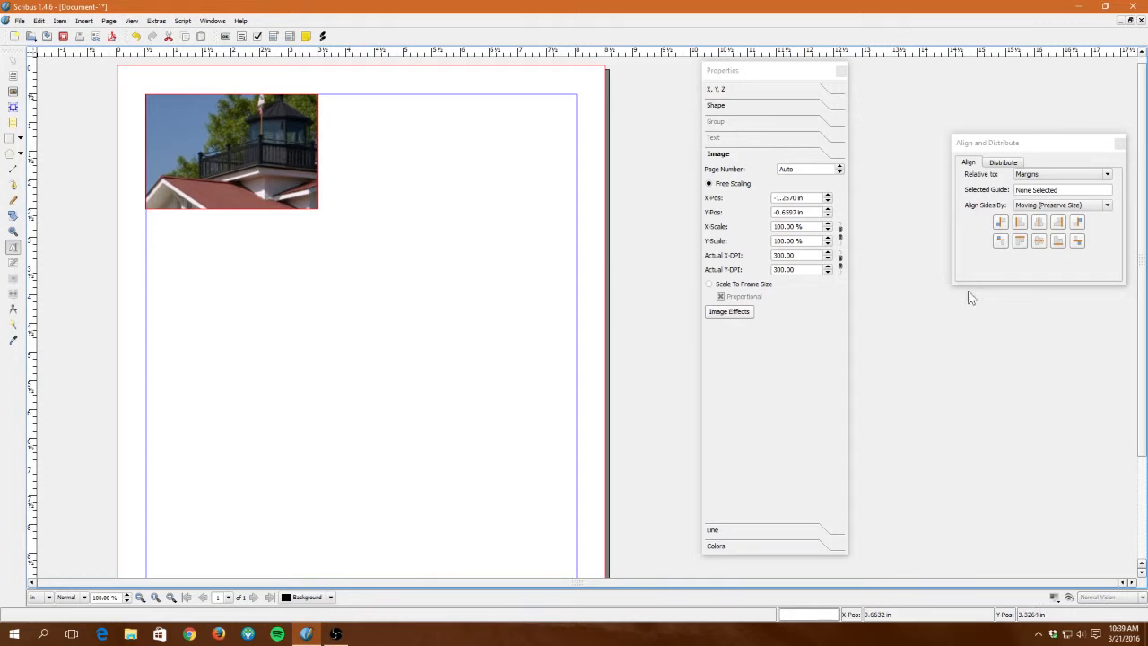
# Step: Link the picture's horizontal and vertical scaling, trying the link off and on again
pyautogui.click(843, 232)
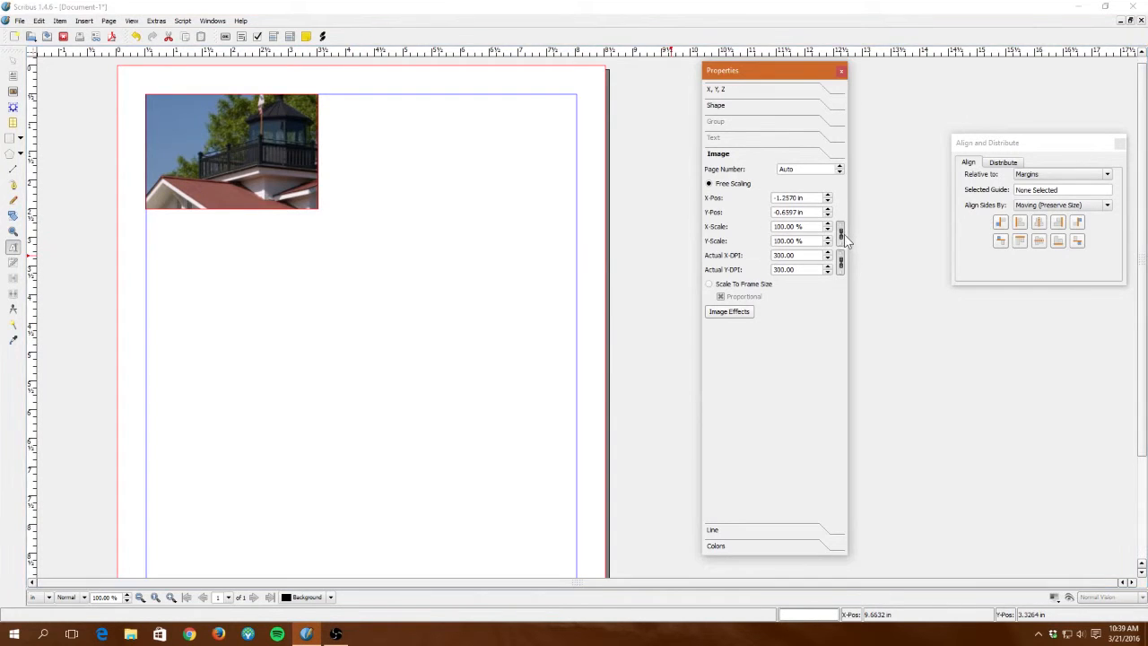
pyautogui.click(843, 233)
pyautogui.click(842, 233)
# Step: Enlarge the picture to 120 % and shift it inside the frame to an offset of about -2.75 in horizontally and -0.84 in vertically
pyautogui.click(827, 225)
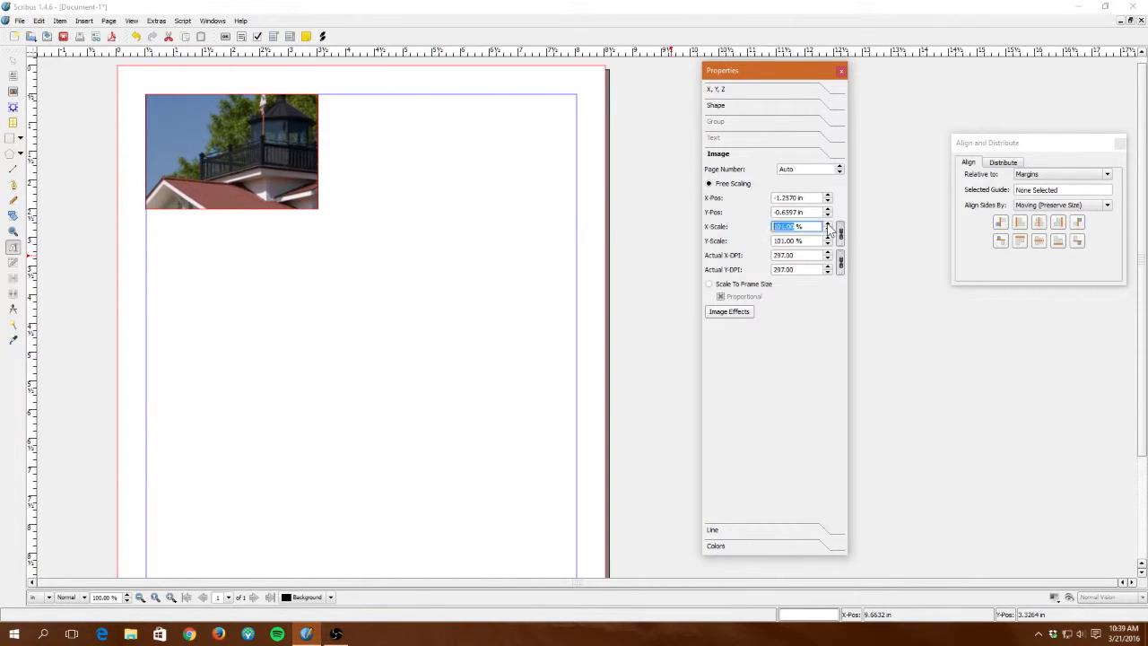
pyautogui.moveTo(828, 226); pyautogui.dragTo(828, 226)
pyautogui.moveTo(229, 177); pyautogui.dragTo(168, 173)
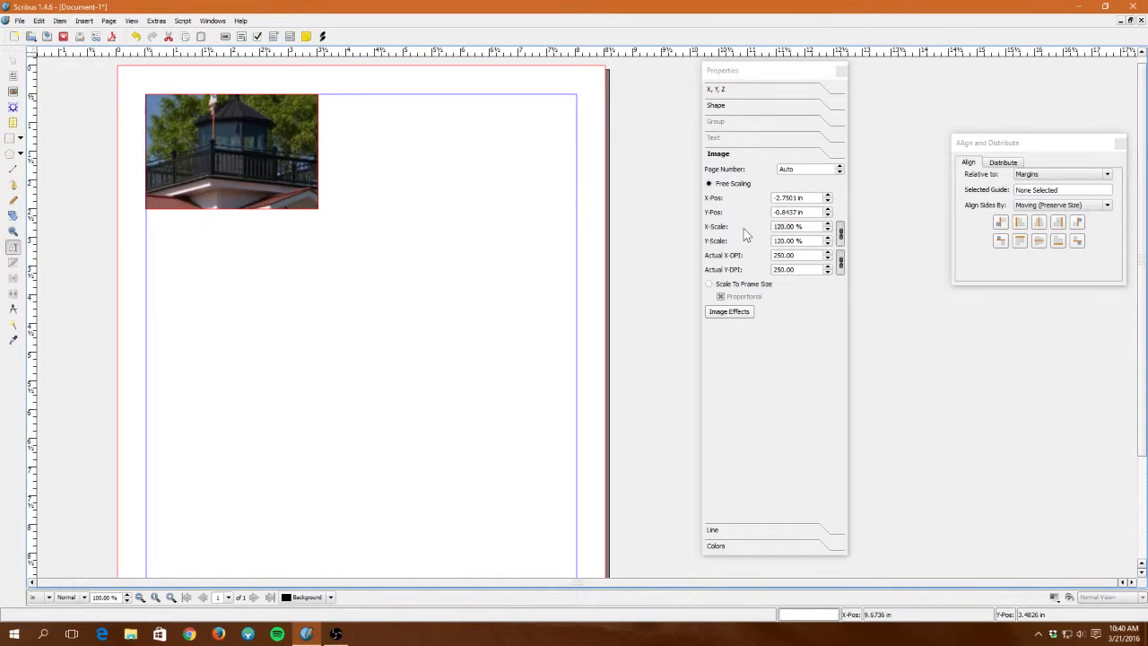
# Step: Reduce the picture's scale to 41 % and shift it to an offset of about -0.27 in horizontally and -0.19 in vertically
pyautogui.click(827, 229)
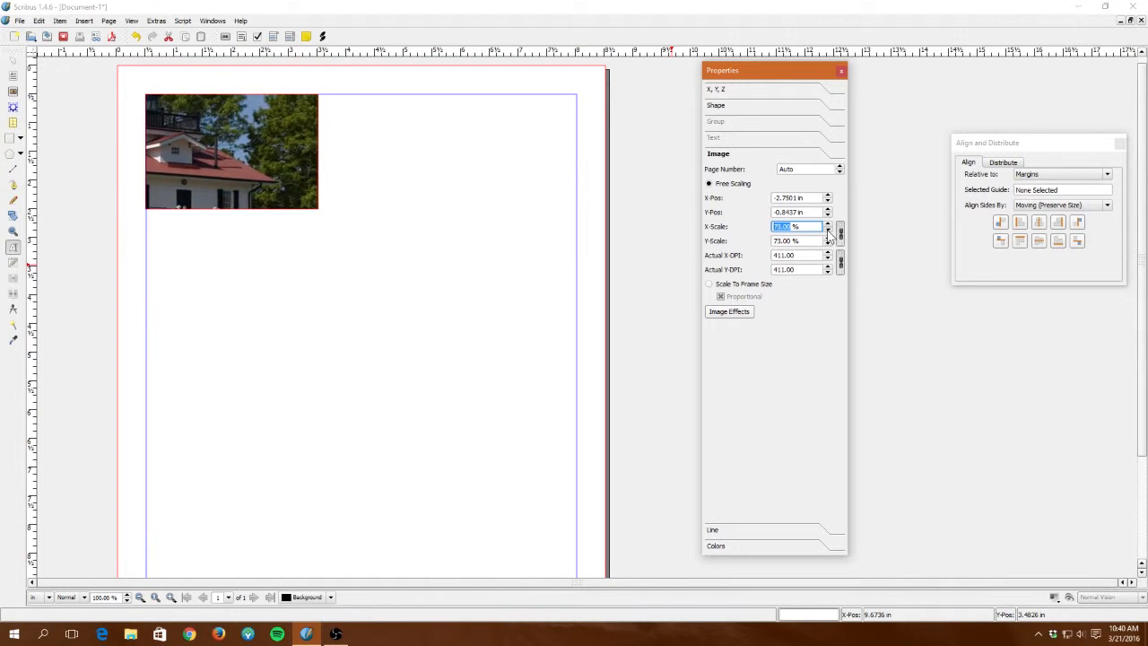
pyautogui.moveTo(272, 175); pyautogui.dragTo(351, 170)
pyautogui.click(828, 245)
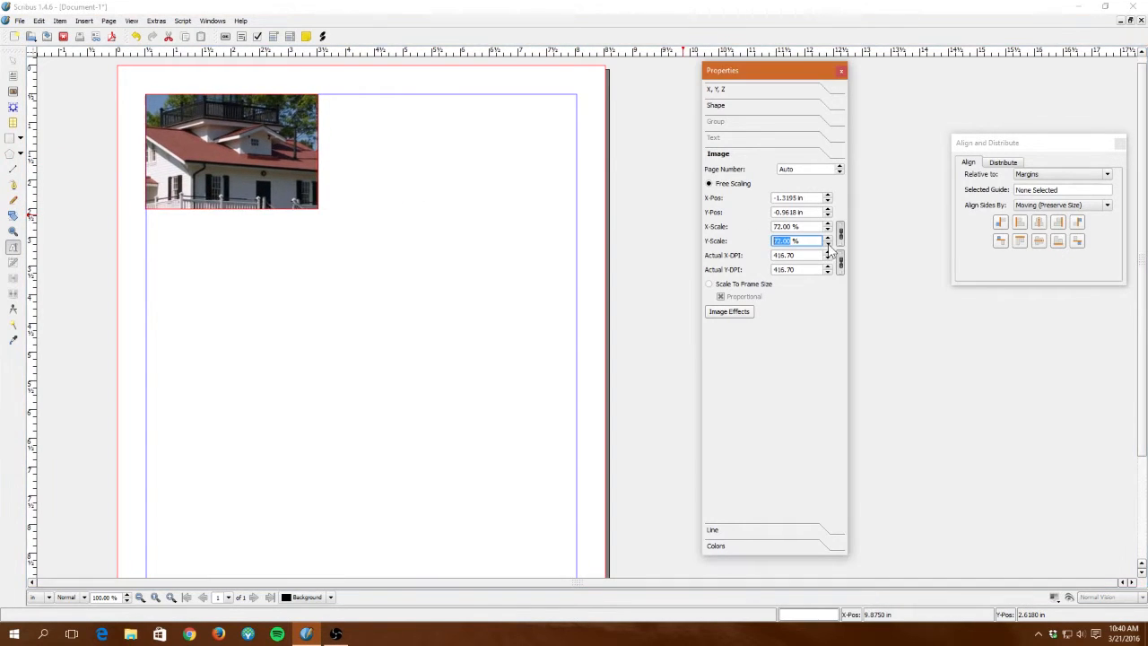
pyautogui.moveTo(829, 246); pyautogui.dragTo(829, 245)
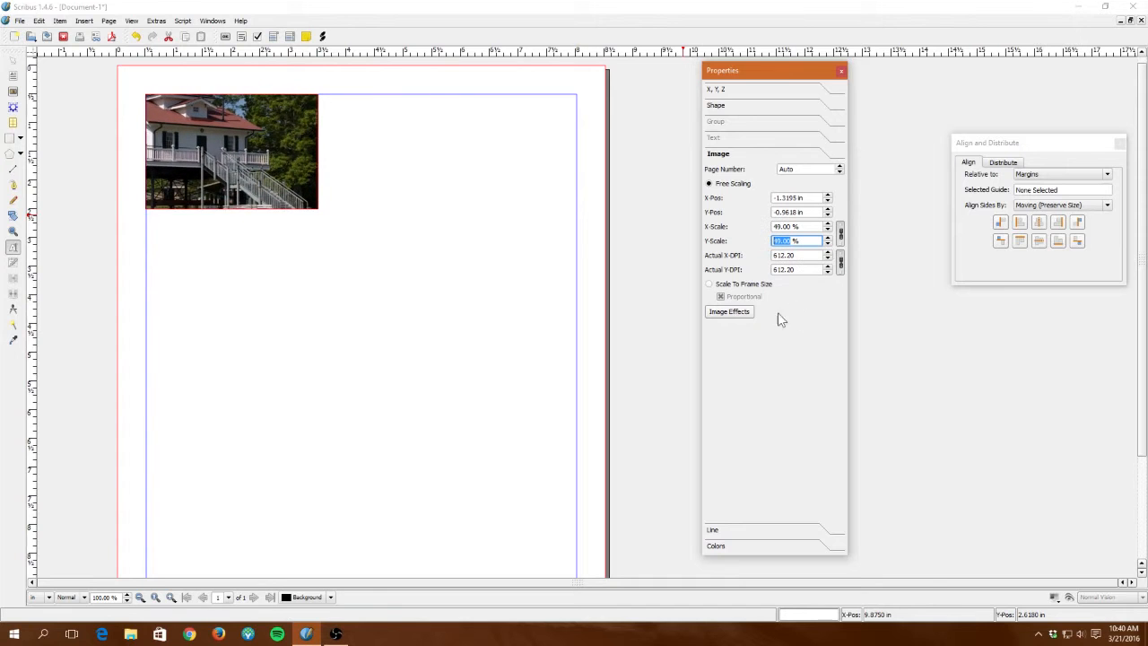
pyautogui.moveTo(248, 157); pyautogui.dragTo(312, 202)
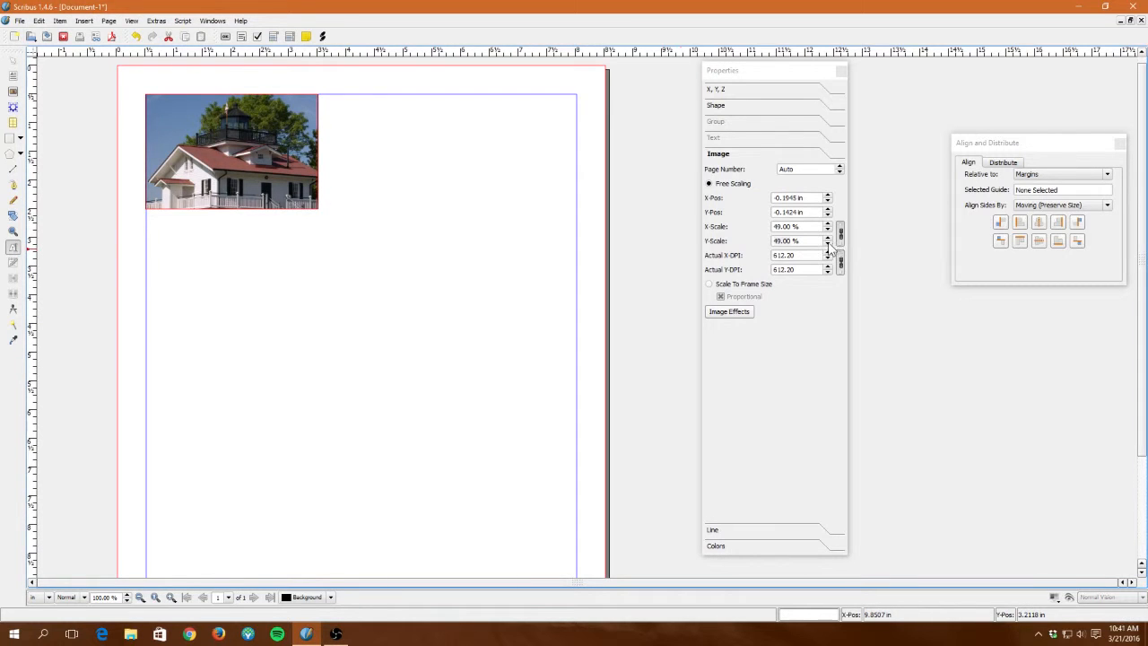
pyautogui.moveTo(828, 244); pyautogui.dragTo(828, 244)
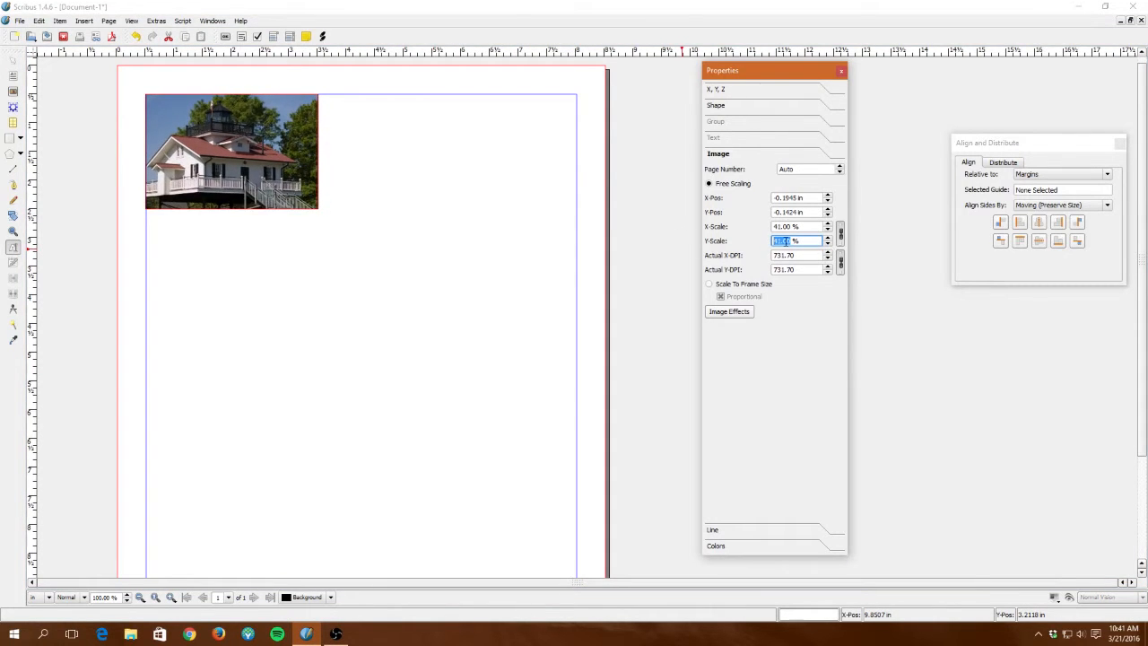
pyautogui.moveTo(268, 179); pyautogui.dragTo(263, 178)
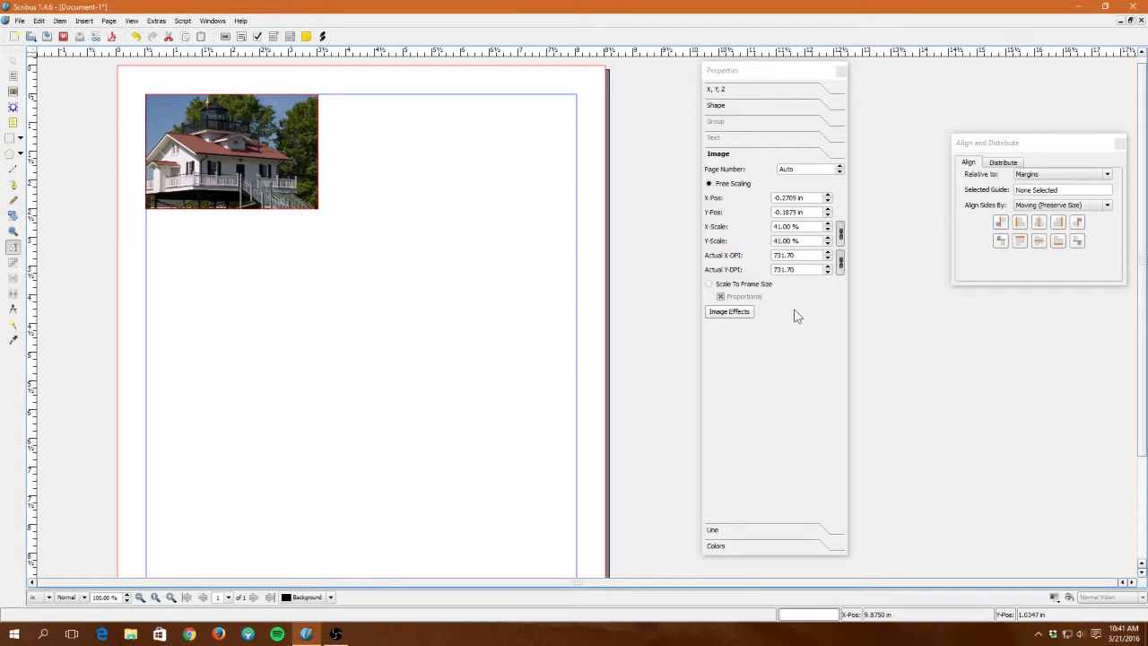
# Step: Examine the available image effects and the commands offered for the image frame, apply none of them, and deselect the frame
pyautogui.click(727, 313)
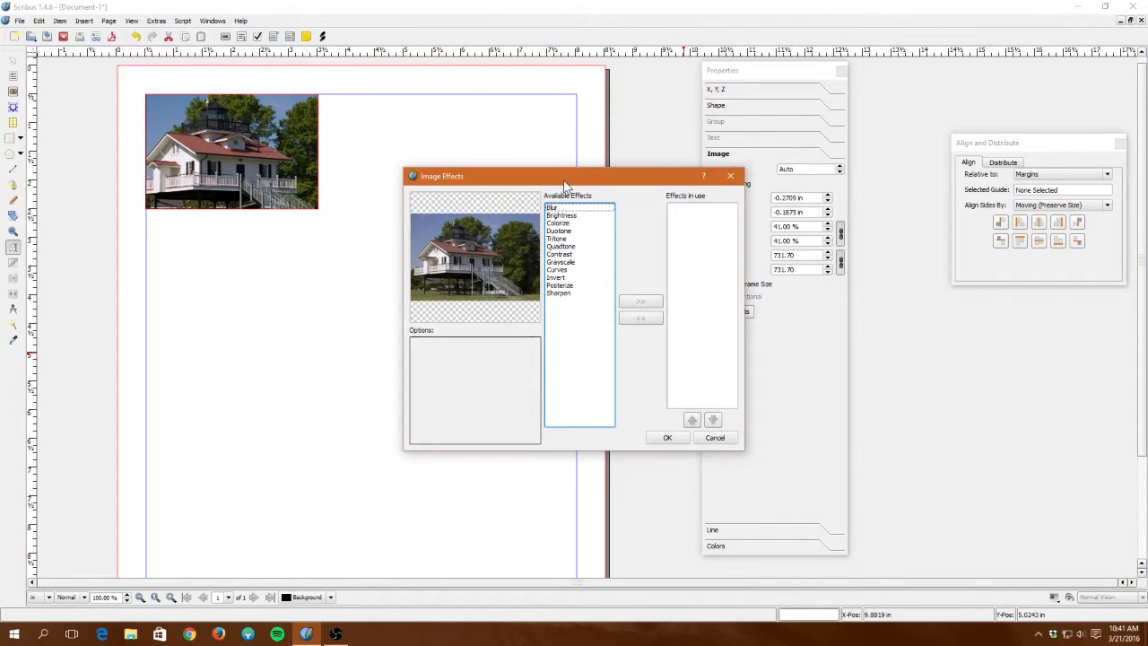
pyautogui.moveTo(565, 180); pyautogui.dragTo(479, 58)
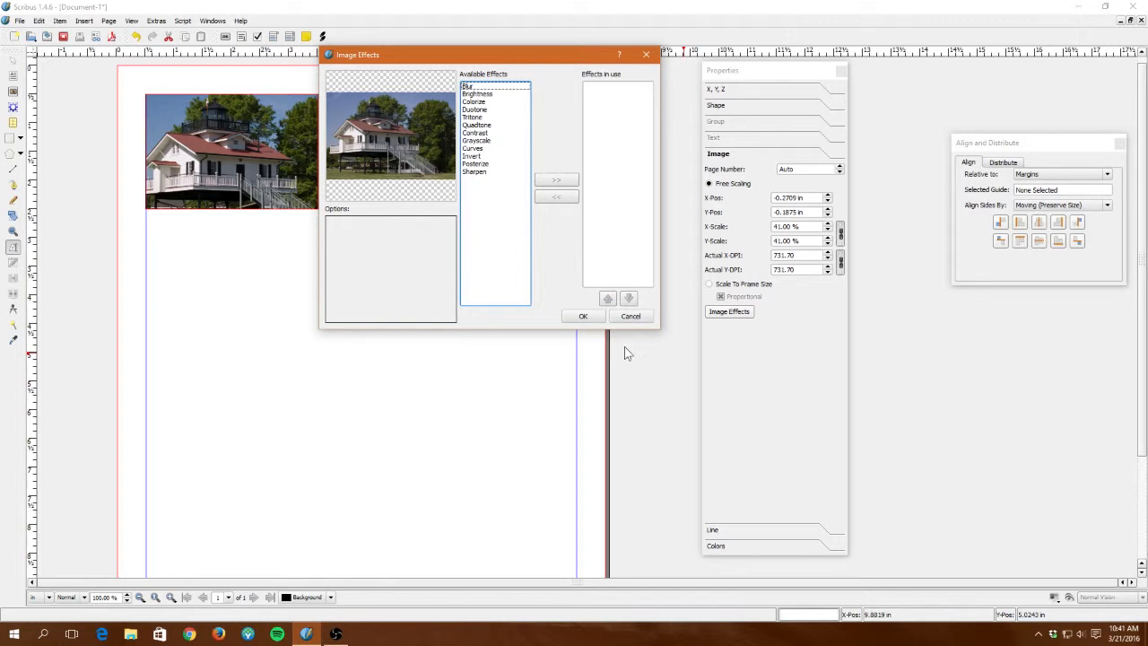
pyautogui.click(630, 315)
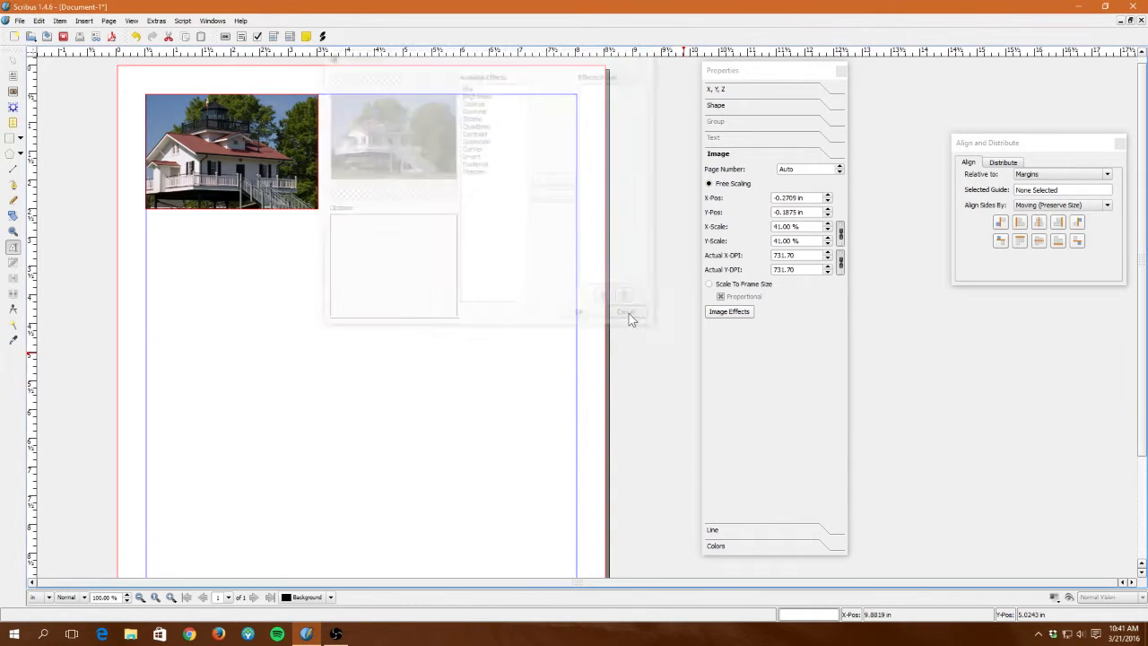
pyautogui.rightClick(253, 169)
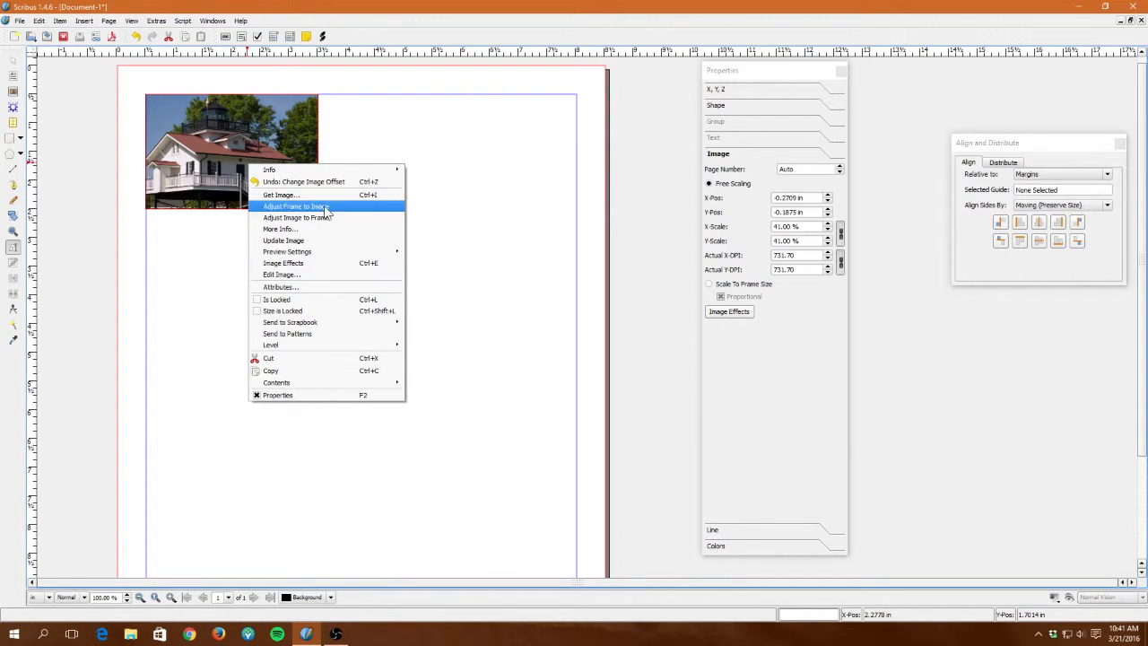
pyautogui.click(207, 77)
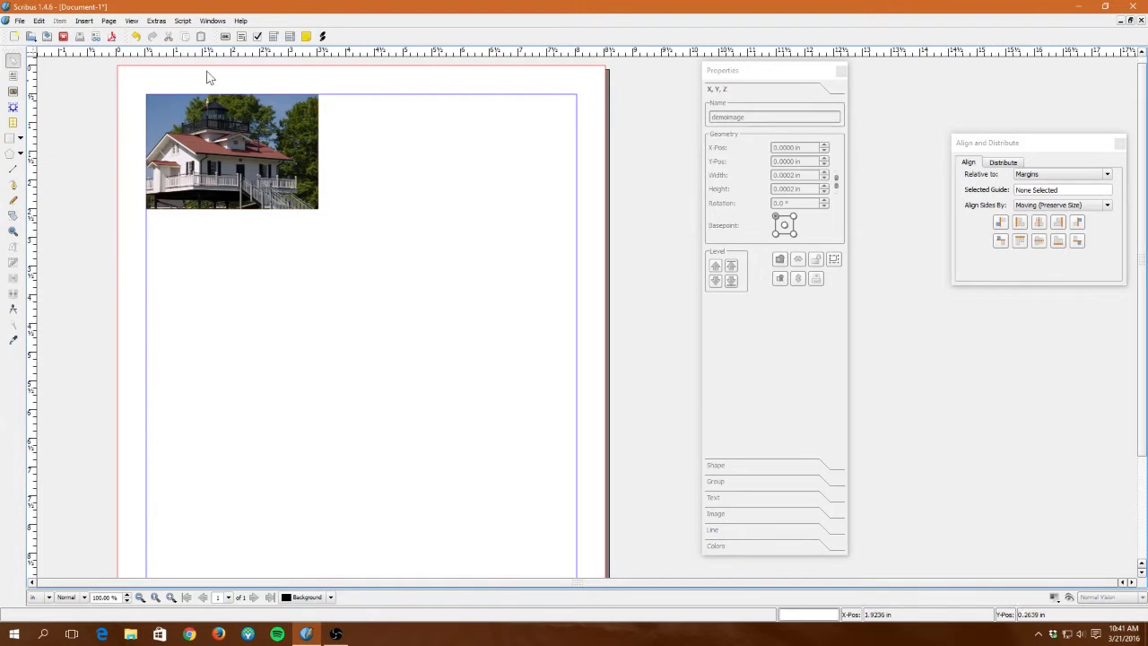
# Step: Set the PostScript interpreter's resolution to 300 dpi in the External Tools preferences and apply the change
pyautogui.click(20, 20)
pyautogui.click(75, 192)
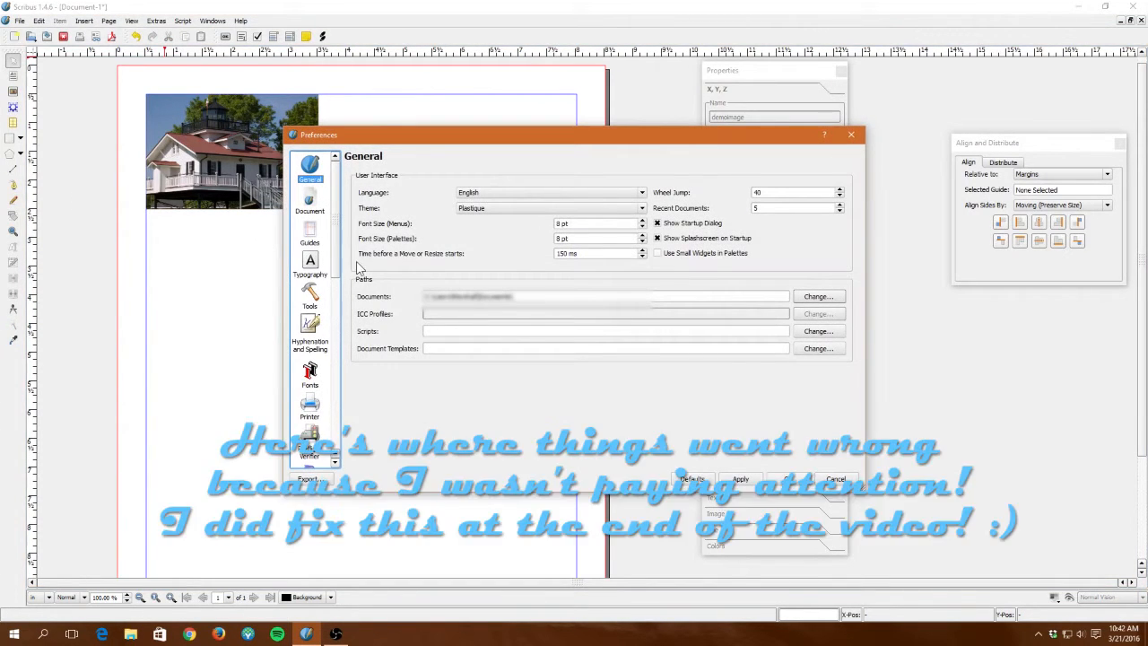
pyautogui.scroll(-1, 328, 254)
pyautogui.scroll(-3, 328, 254)
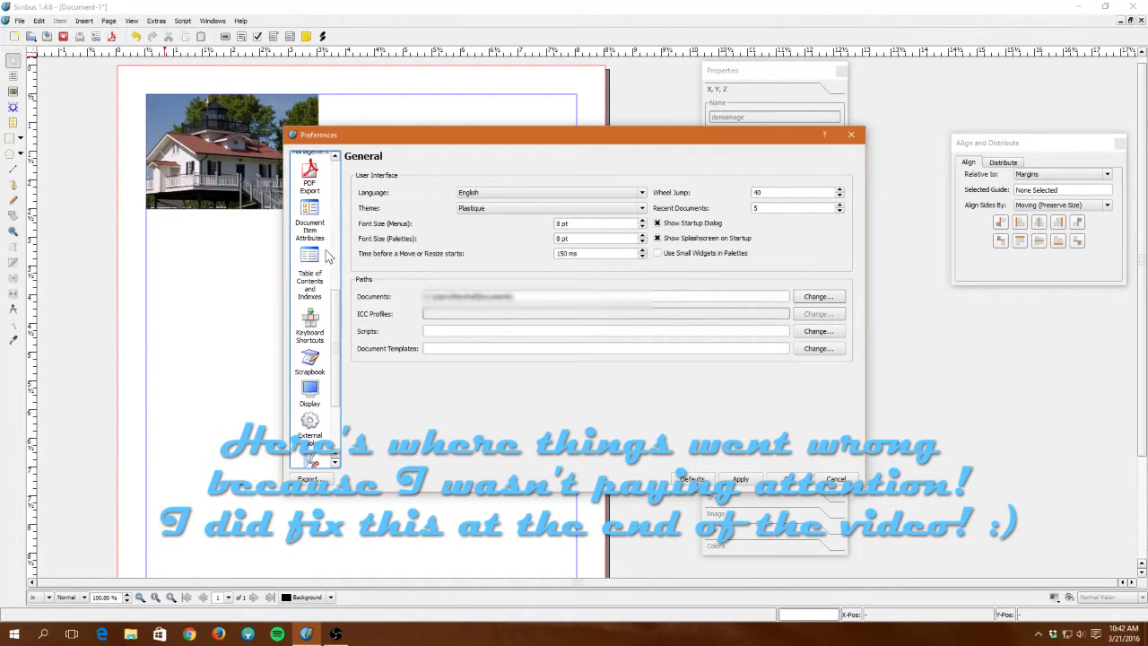
pyautogui.click(311, 345)
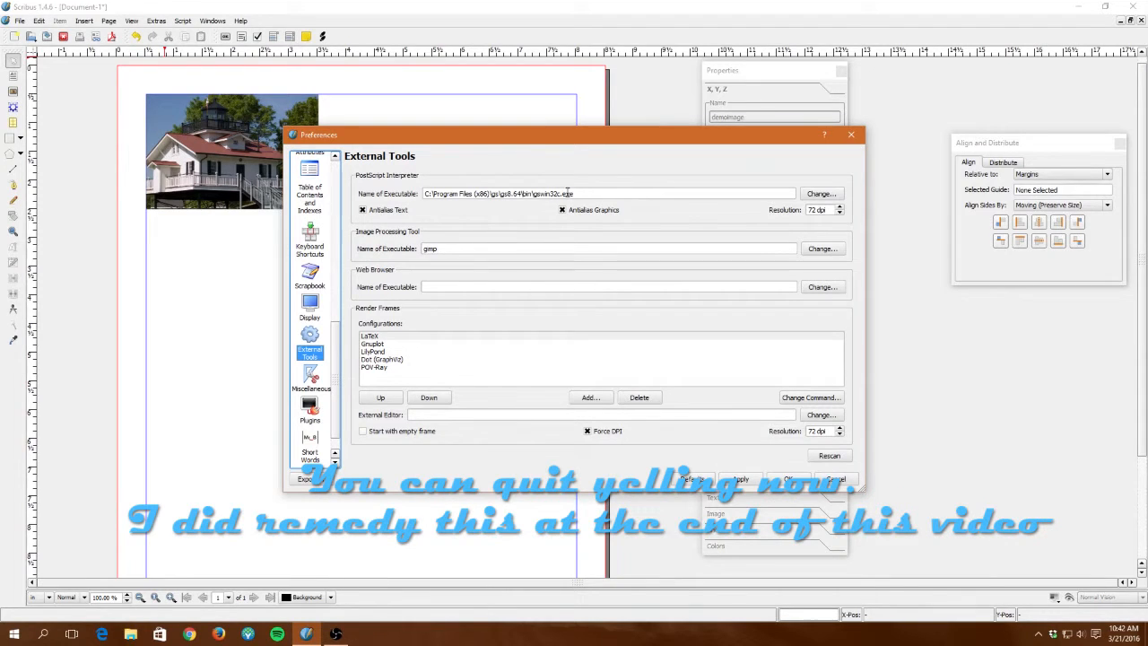
pyautogui.click(840, 209)
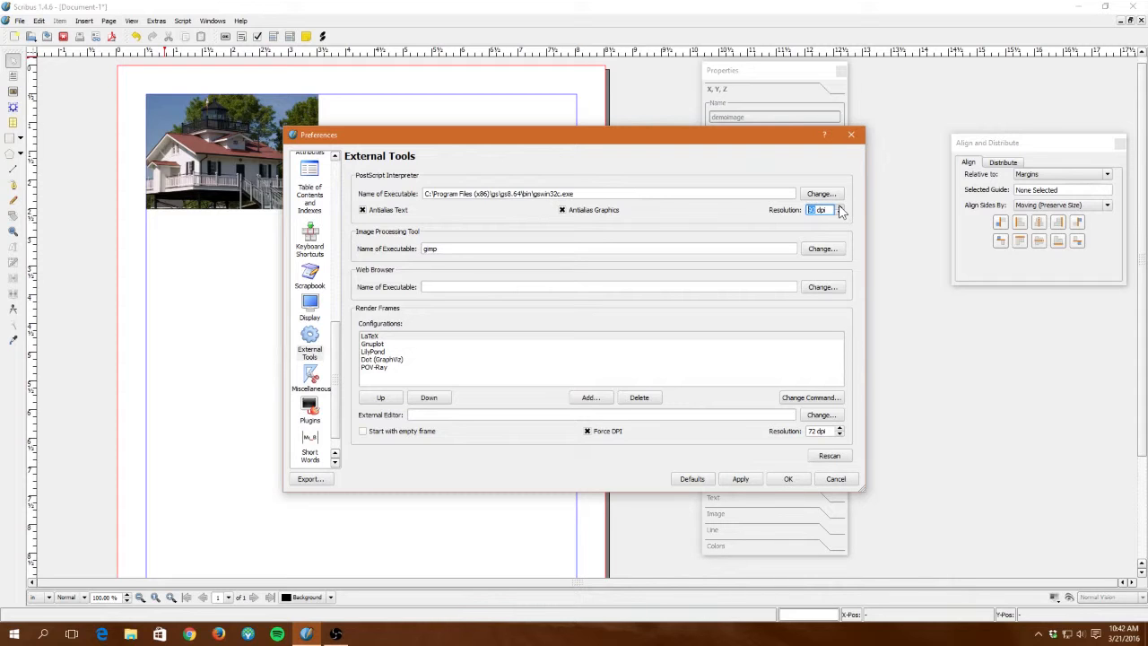
pyautogui.click(839, 207)
pyautogui.write('300')
pyautogui.click(739, 478)
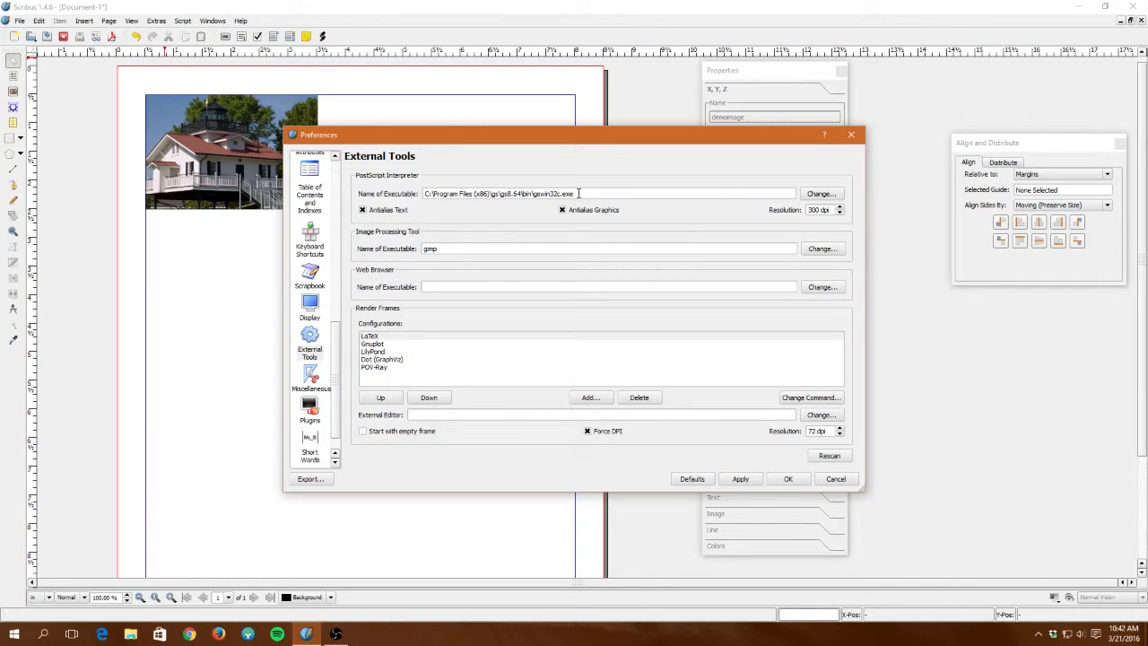
pyautogui.click(788, 478)
# Step: Try to open the framed picture for editing in the external image editor
pyautogui.rightClick(240, 156)
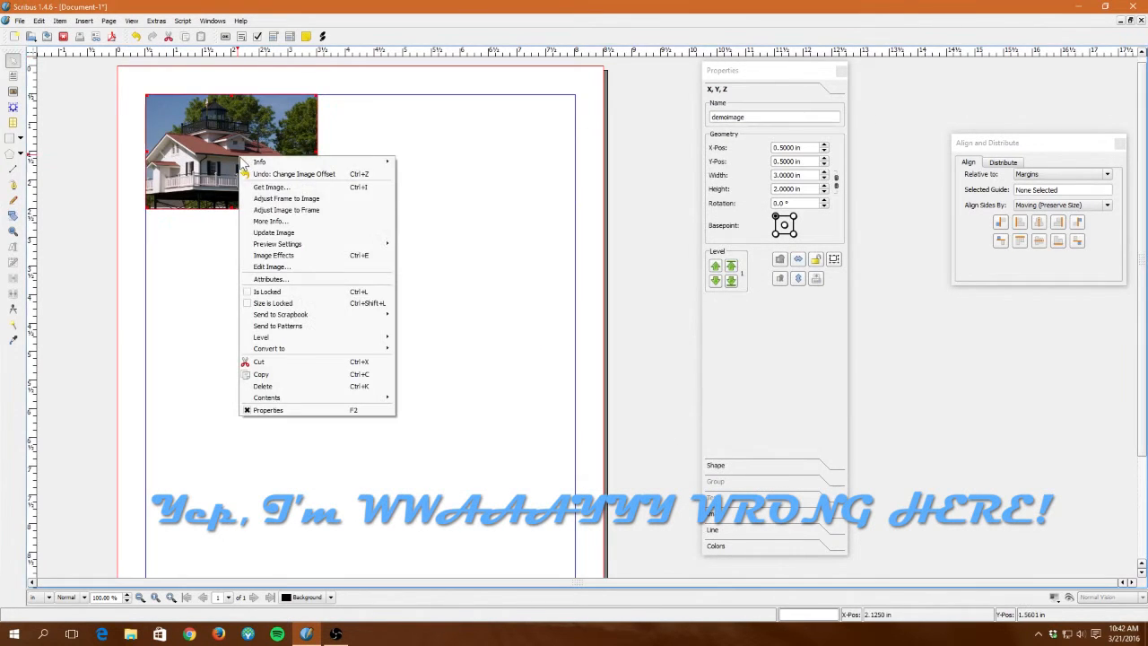
pyautogui.click(275, 278)
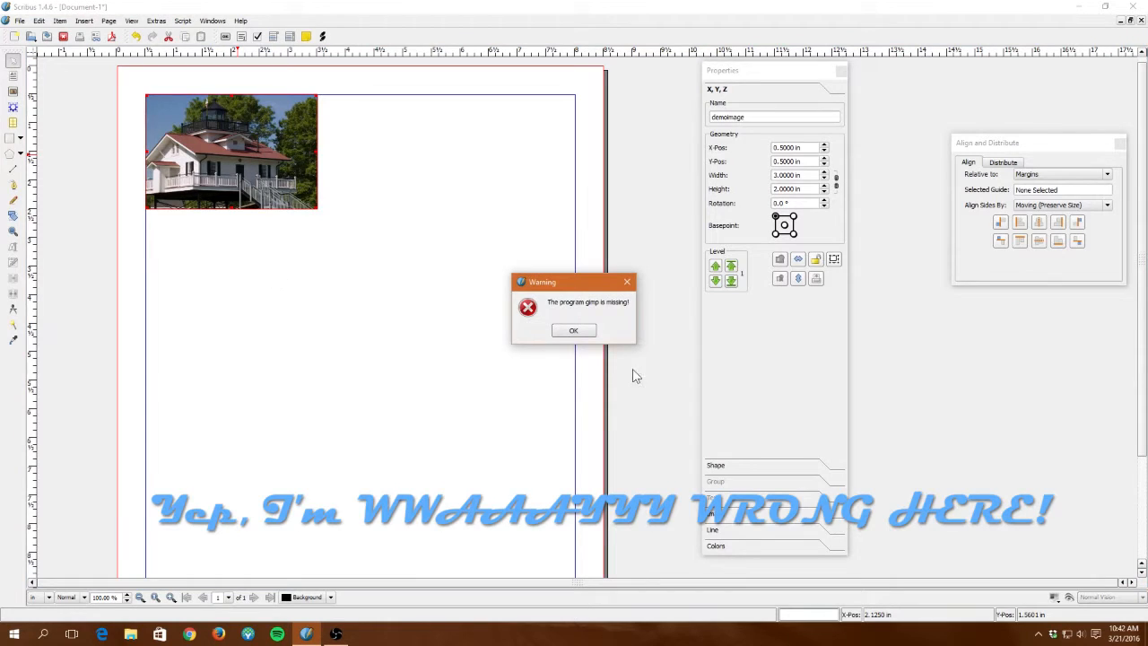
pyautogui.click(573, 331)
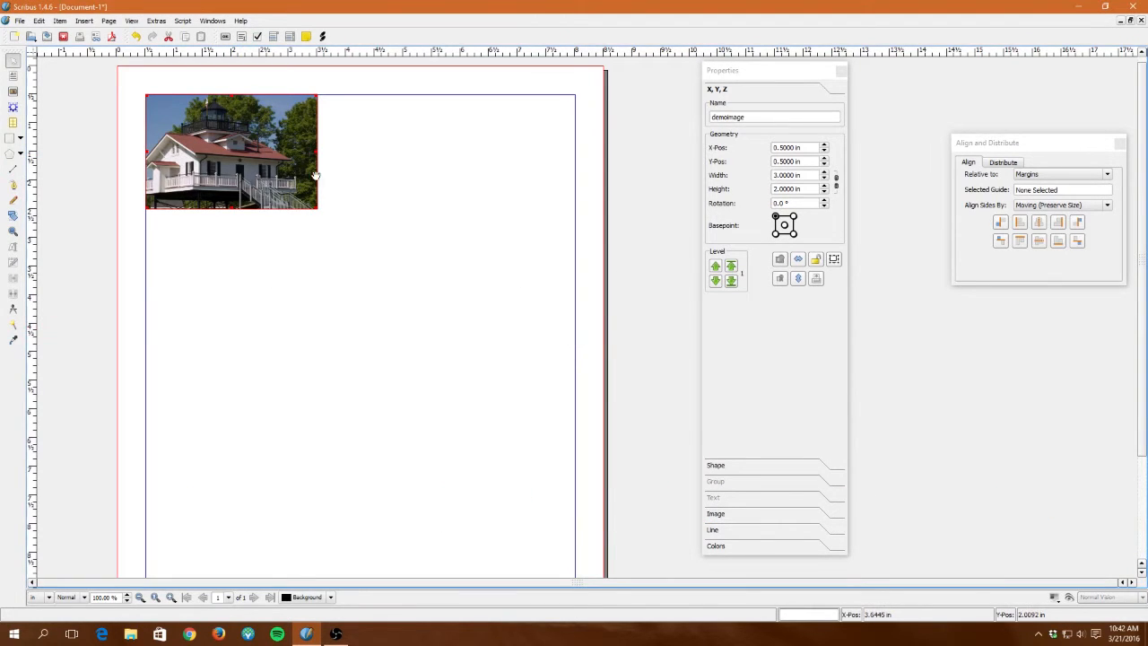
# Step: Open the External Tools section of the program preferences
pyautogui.click(18, 22)
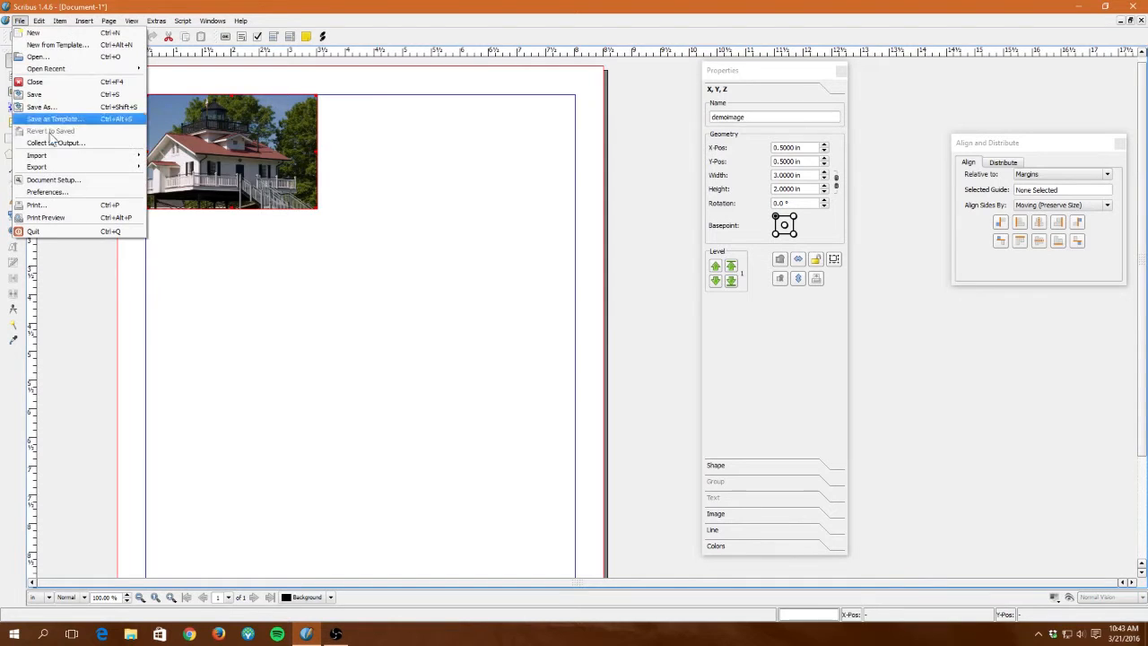
pyautogui.click(57, 191)
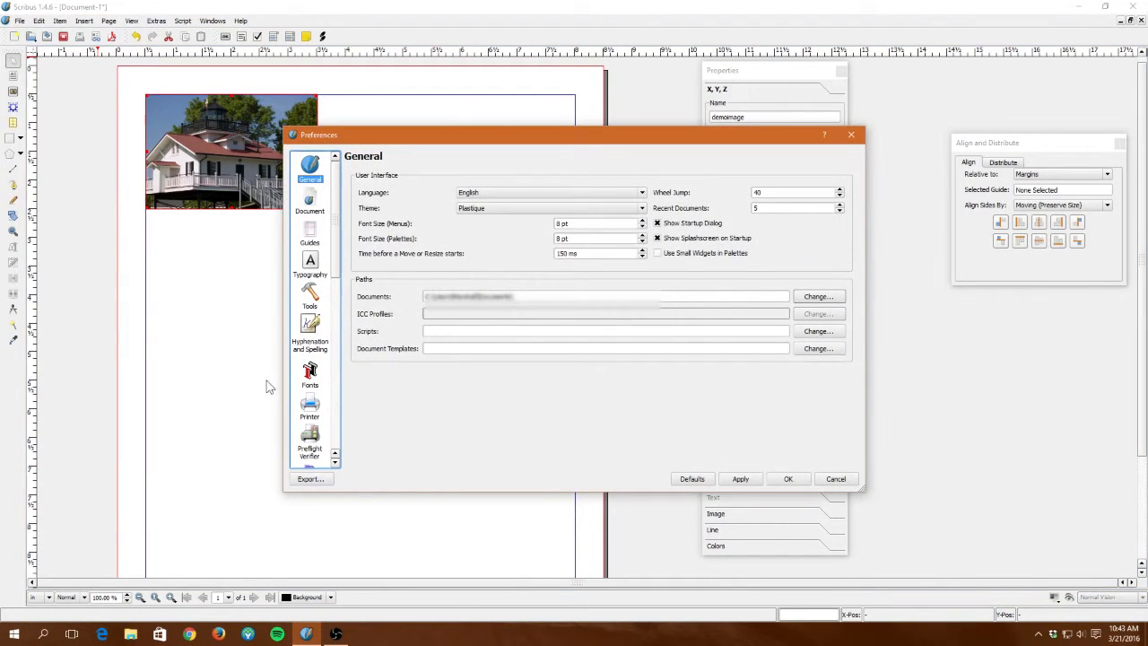
pyautogui.scroll(-5, 315, 401)
pyautogui.scroll(-2, 318, 401)
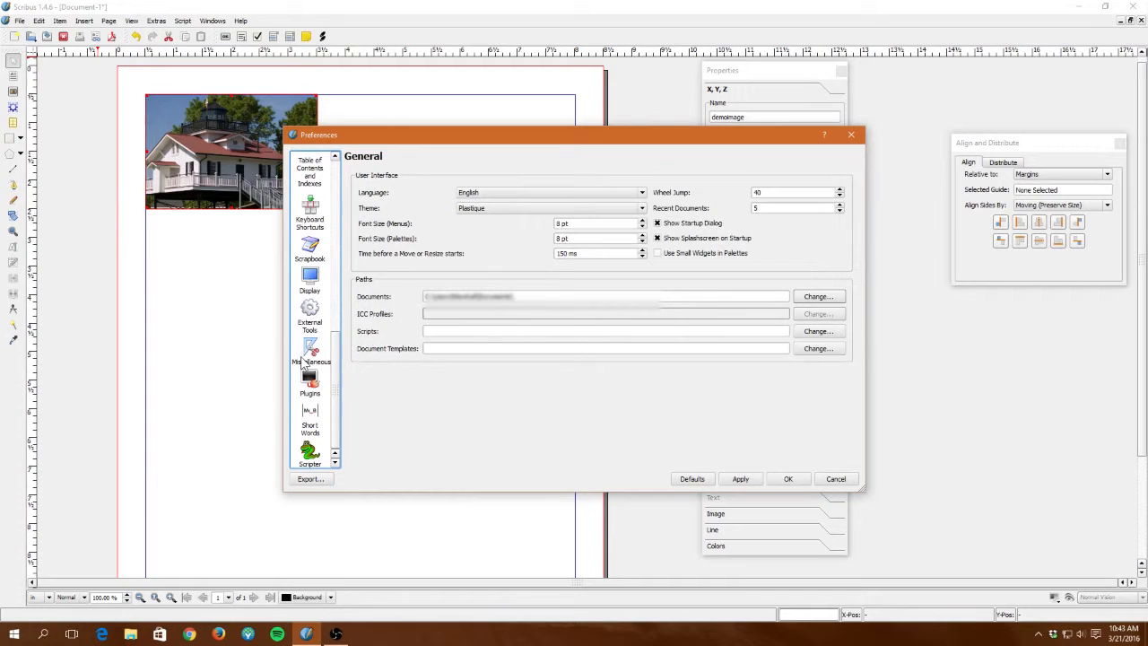
pyautogui.scroll(2, 328, 304)
pyautogui.scroll(-2, 325, 292)
pyautogui.click(311, 314)
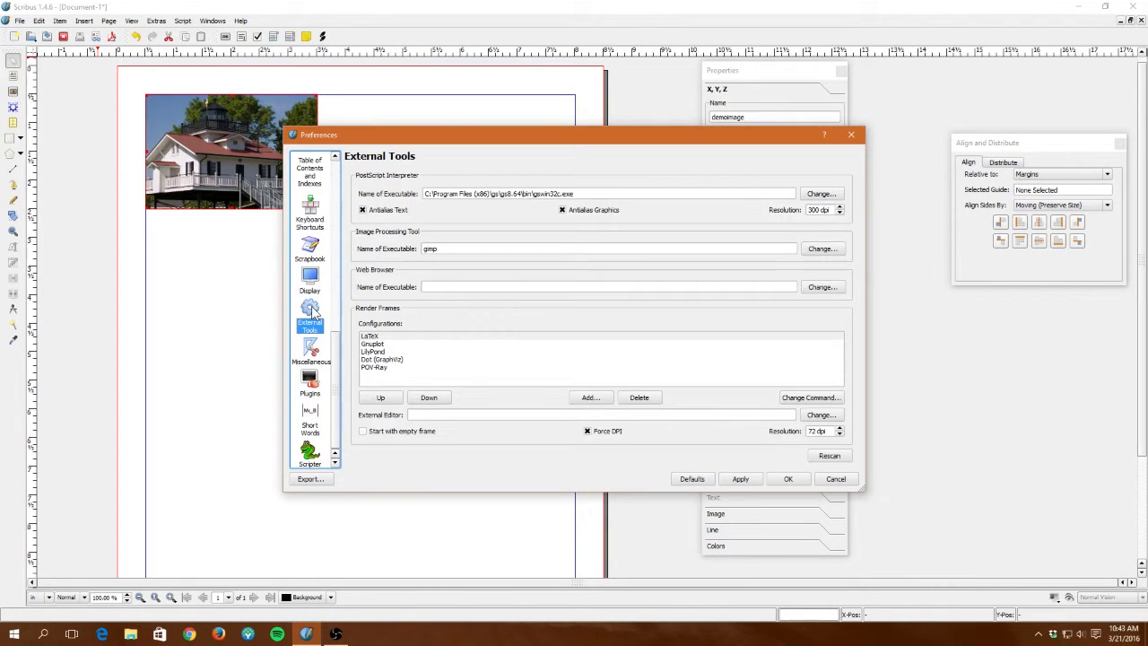
# Step: Set the PostScript interpreter's executable to C:\Program Files\GIMP 2\bin\gimp-2.8.exe and save the preferences
pyautogui.click(823, 195)
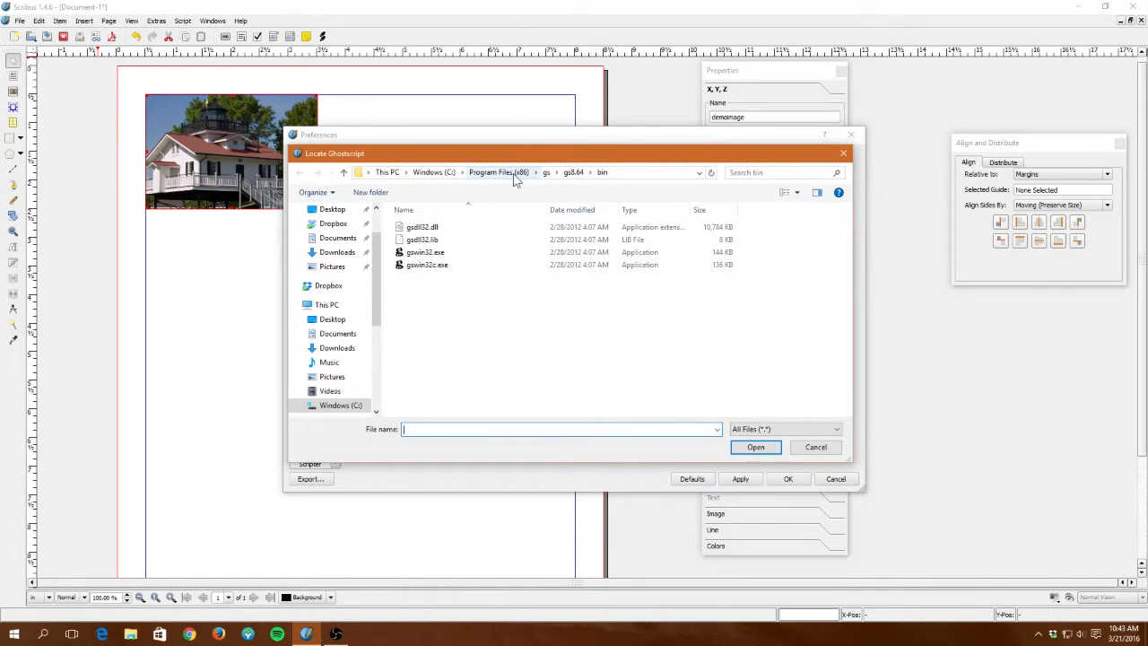
pyautogui.click(450, 176)
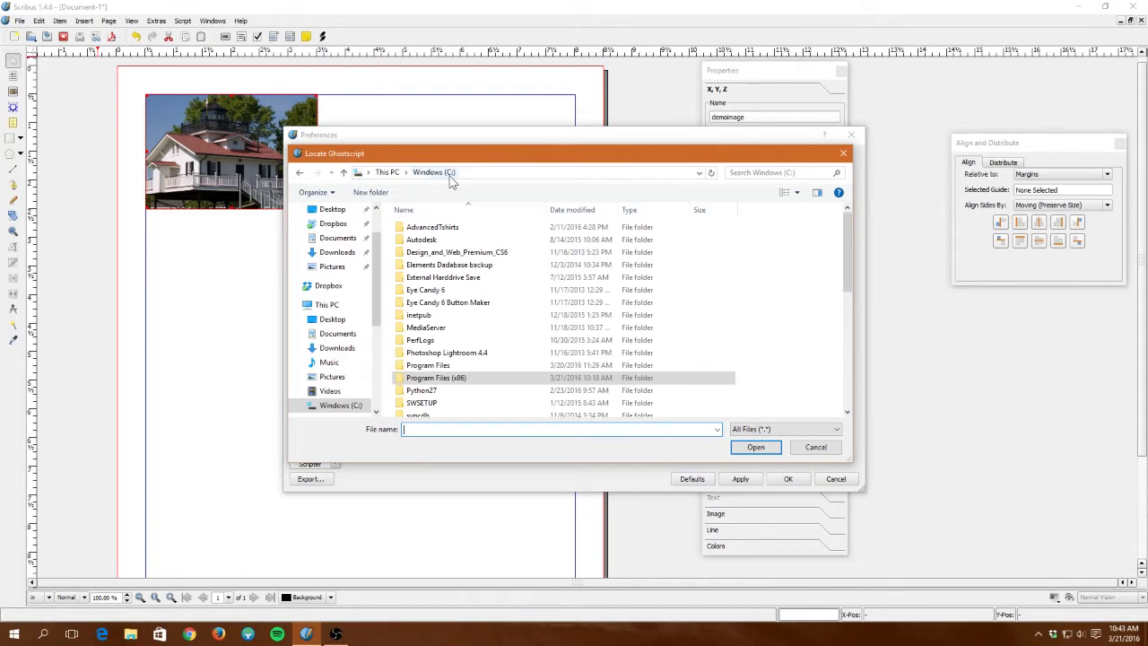
pyautogui.doubleClick(449, 367)
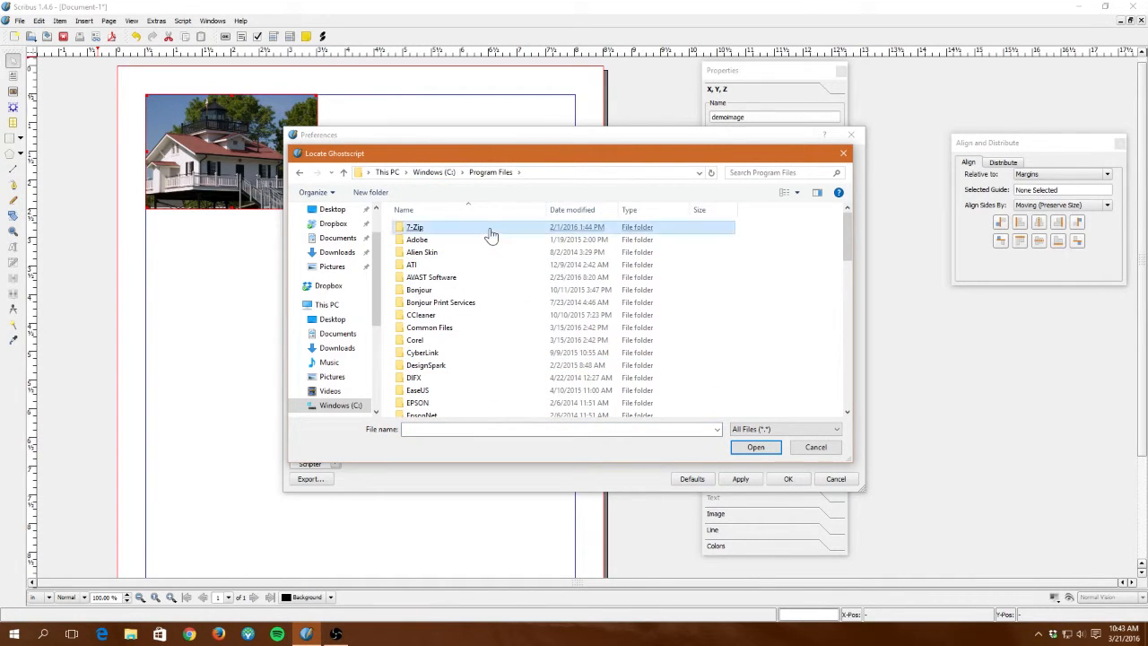
pyautogui.scroll(-3, 489, 234)
pyautogui.doubleClick(436, 336)
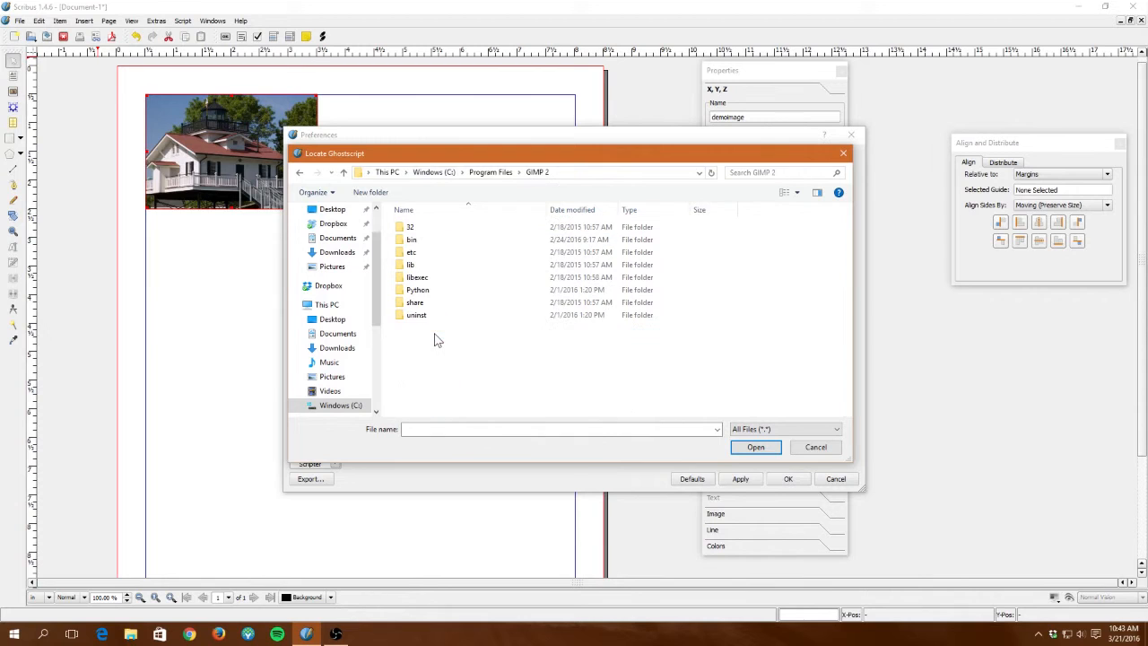
pyautogui.doubleClick(424, 242)
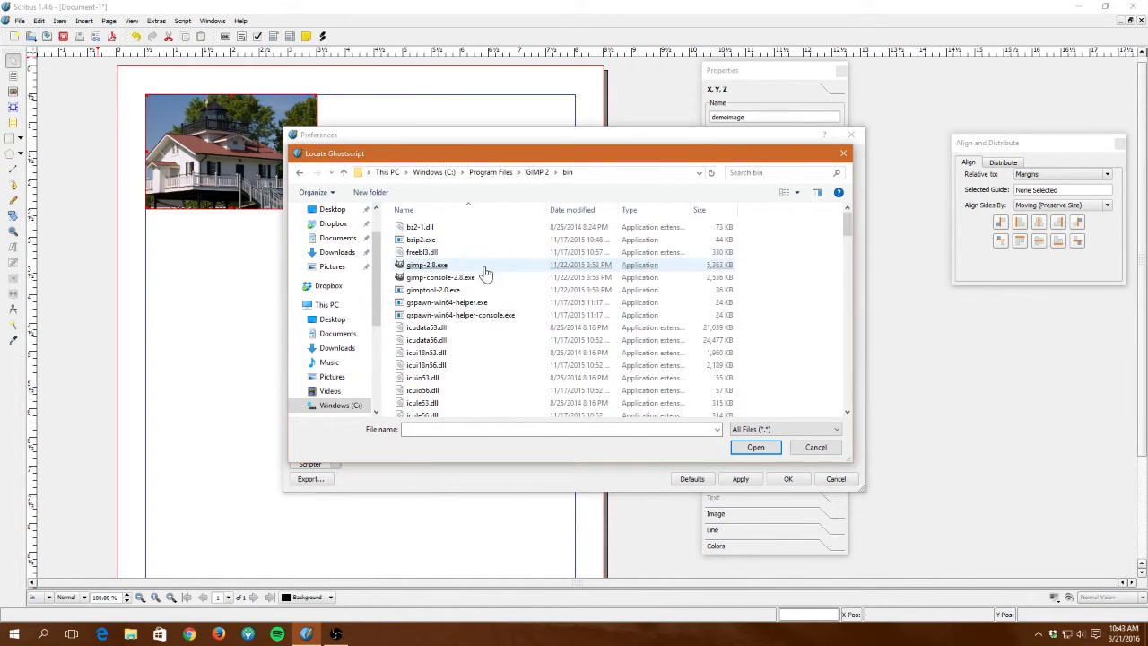
pyautogui.doubleClick(436, 265)
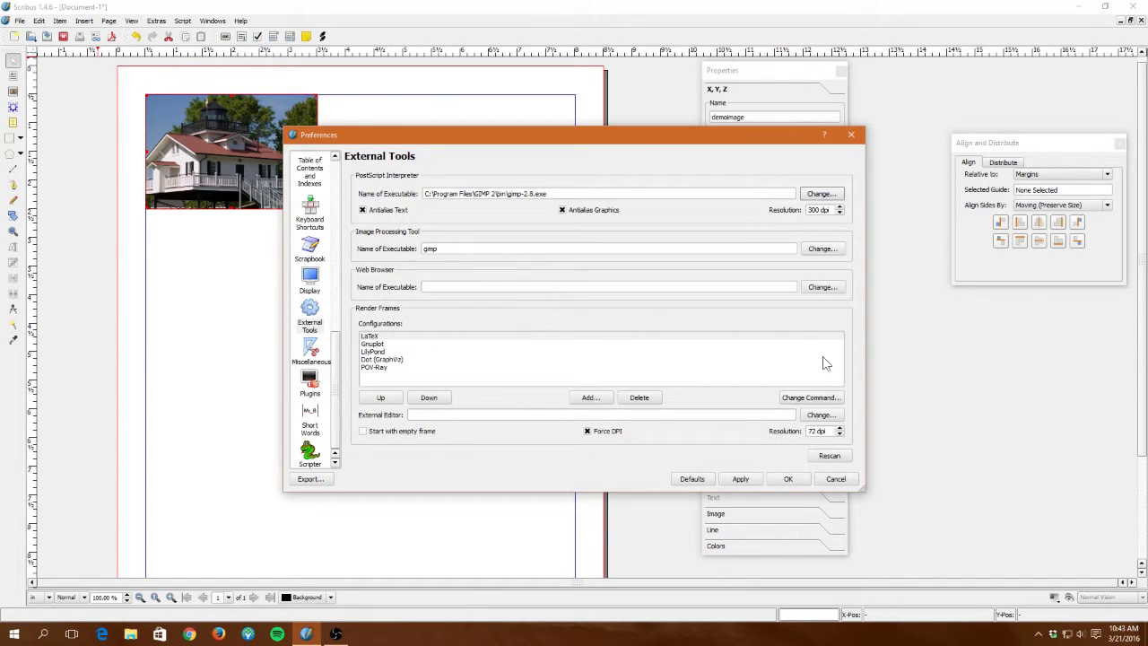
pyautogui.click(741, 478)
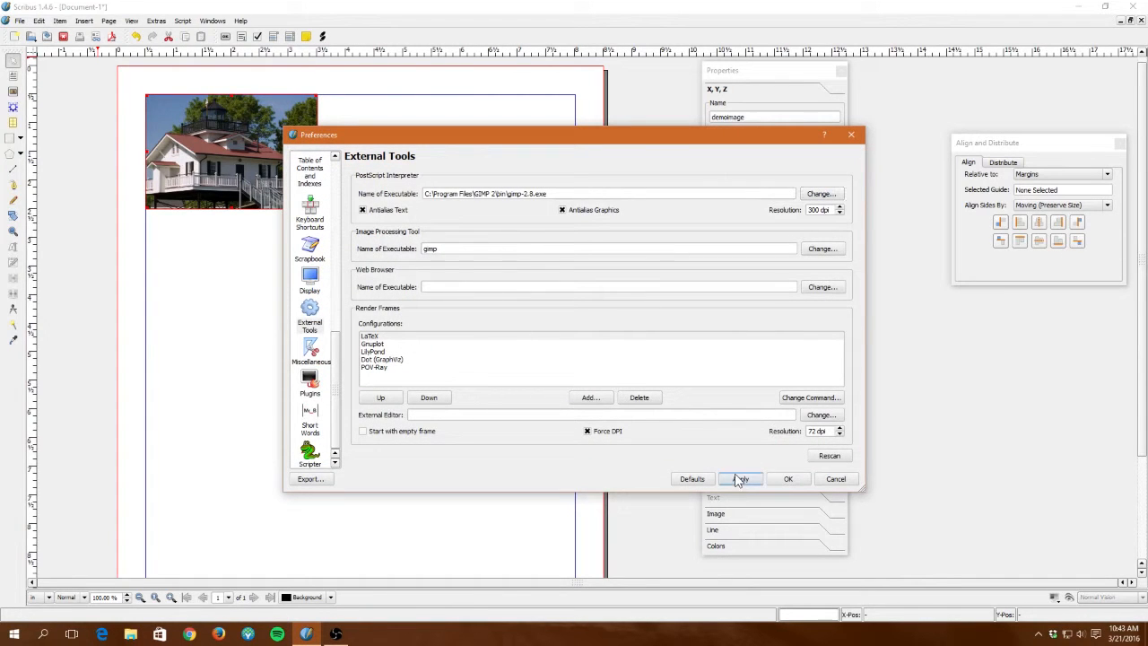
pyautogui.click(789, 477)
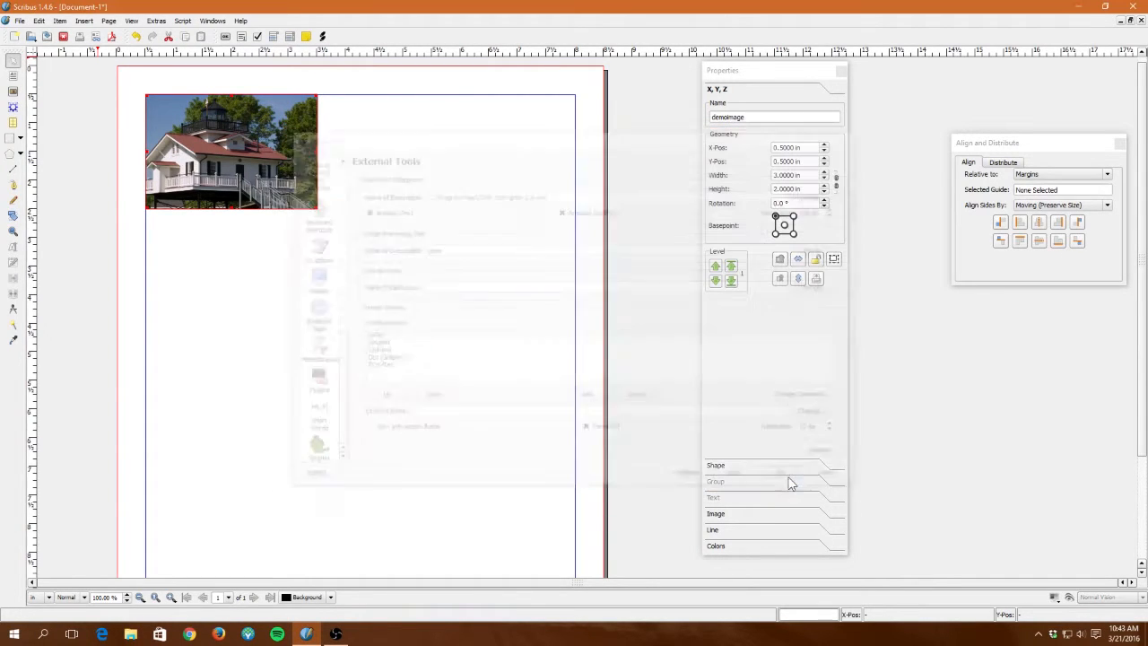
# Step: Try again to edit the framed picture in the external image editor
pyautogui.rightClick(238, 166)
pyautogui.click(289, 273)
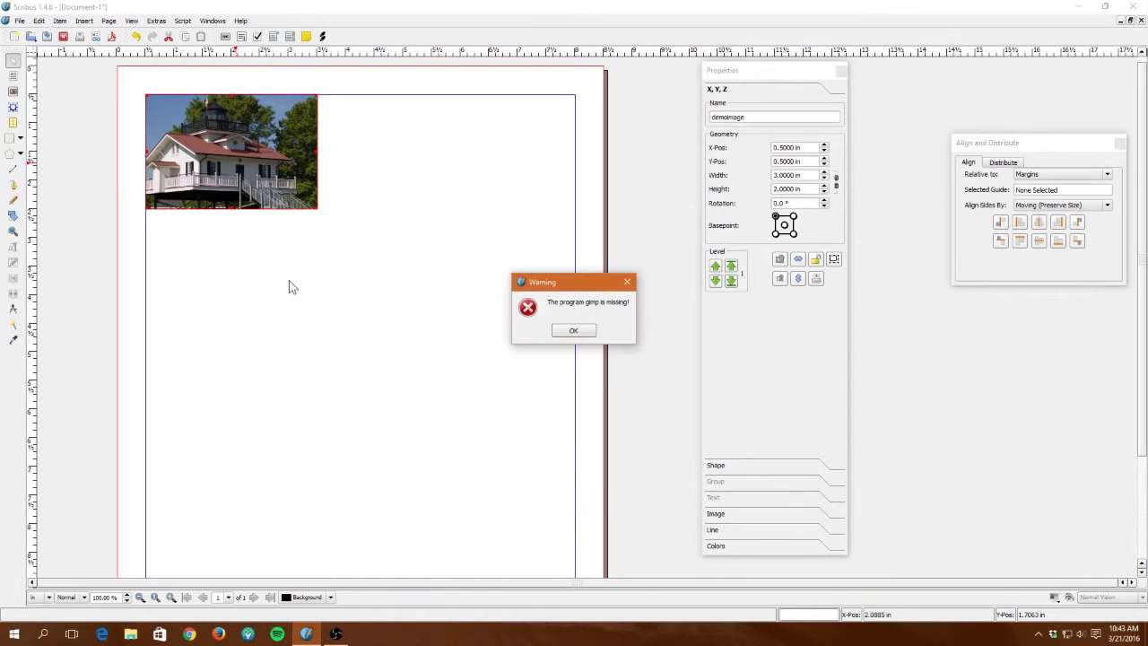
# Step: Dismiss the warning, reselect the framed picture and retry editing it in the external image editor
pyautogui.click(577, 330)
pyautogui.click(434, 268)
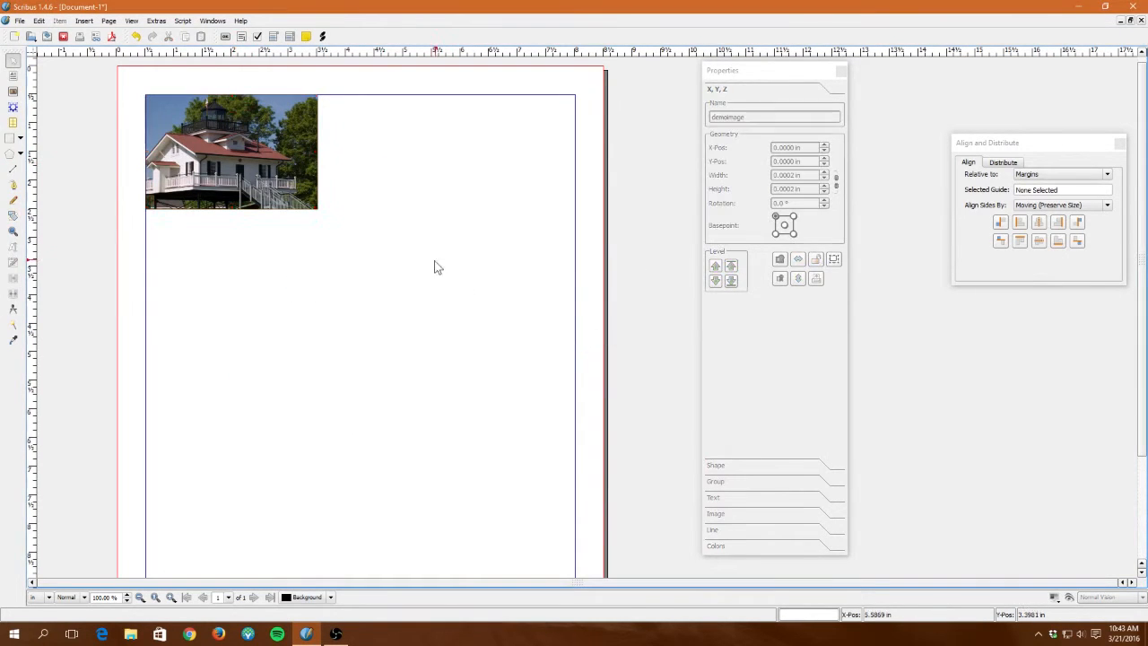
pyautogui.rightClick(275, 181)
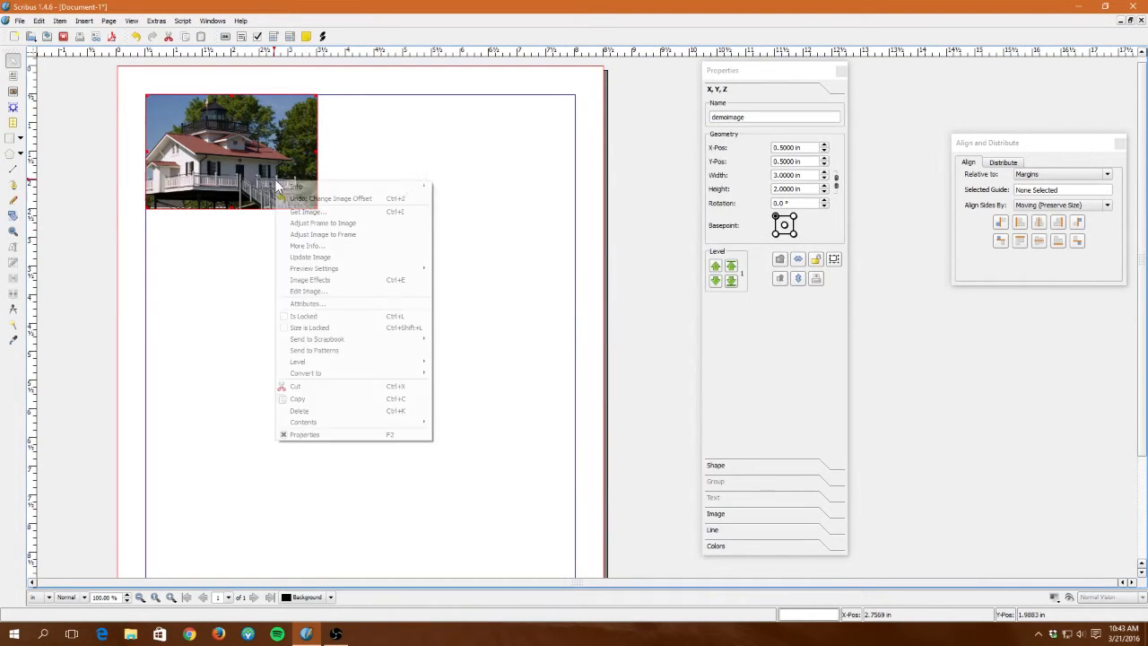
pyautogui.click(334, 294)
pyautogui.click(577, 330)
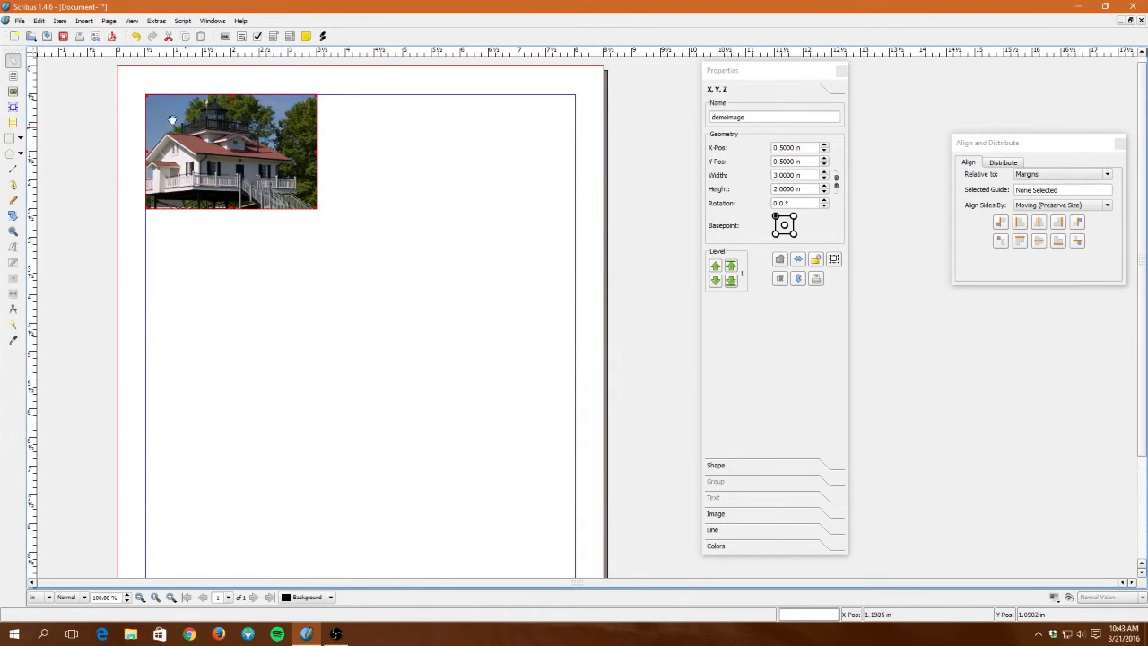
# Step: Choose gimp-2.8.exe again as the PostScript interpreter's executable in the External Tools preferences and save them
pyautogui.click(20, 20)
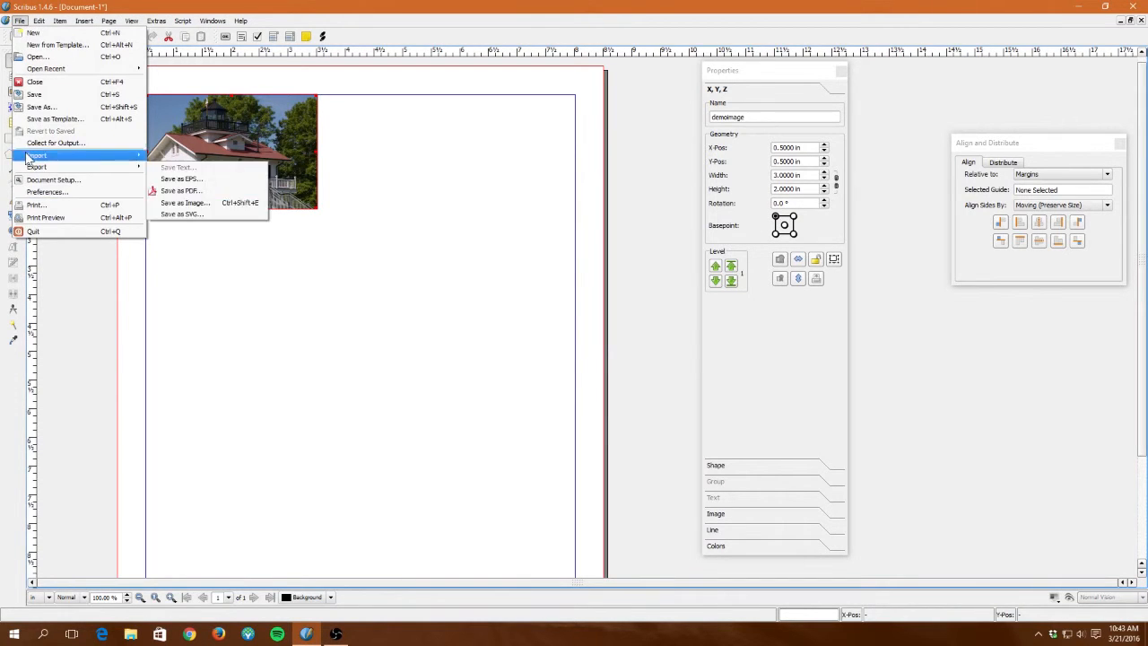
pyautogui.click(40, 192)
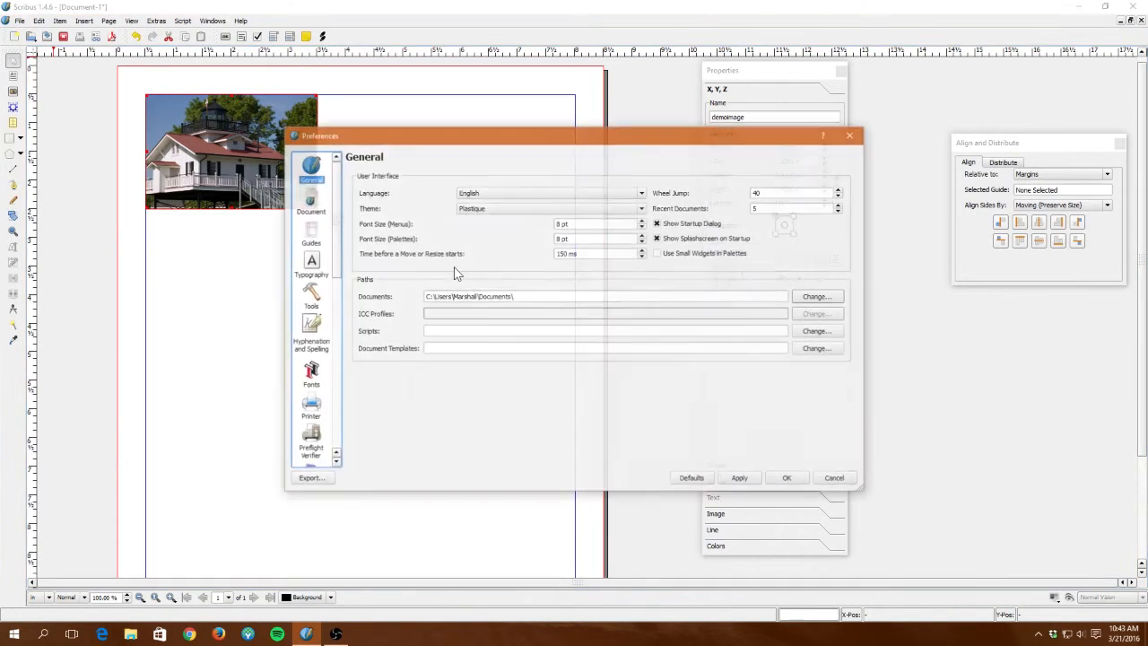
pyautogui.scroll(-6, 317, 377)
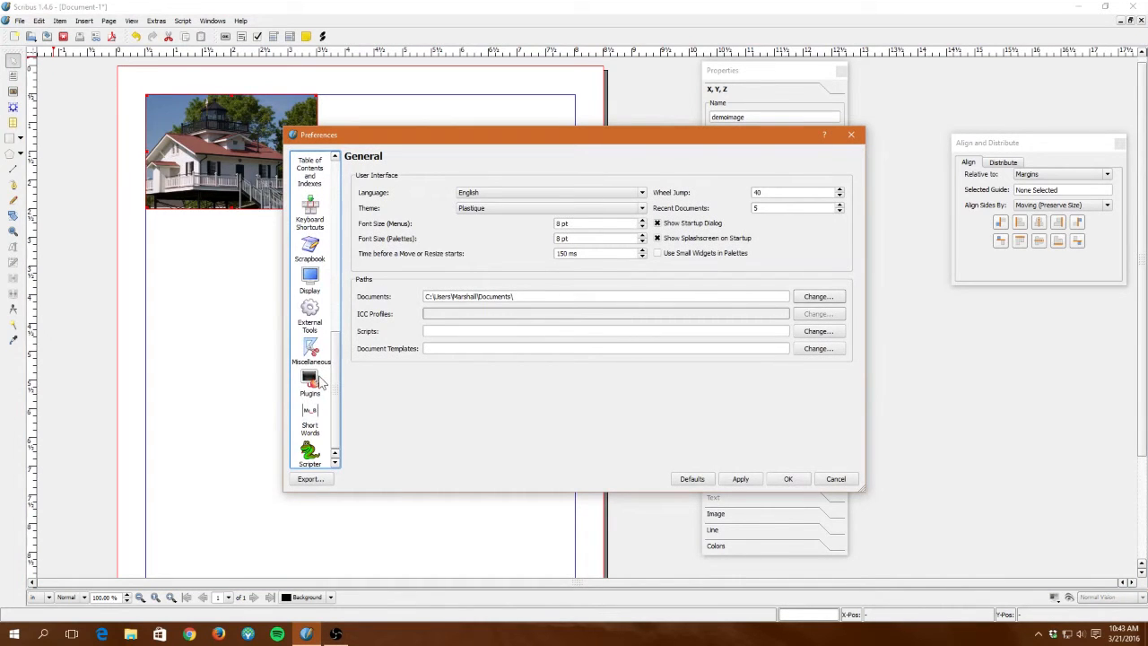
pyautogui.click(310, 312)
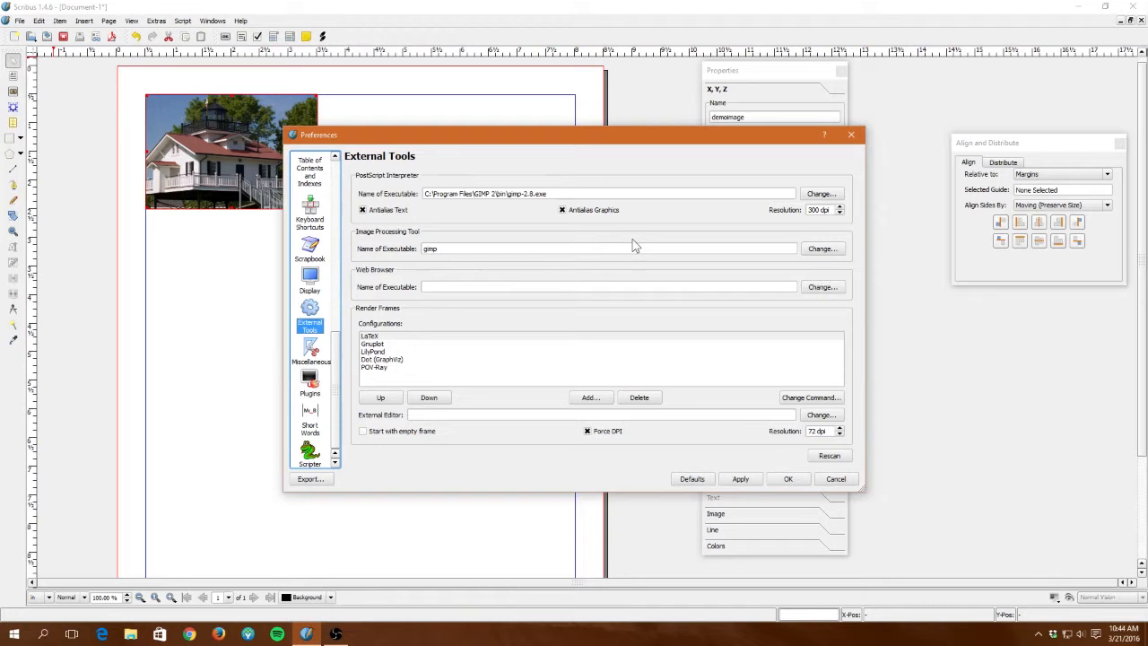
pyautogui.click(832, 196)
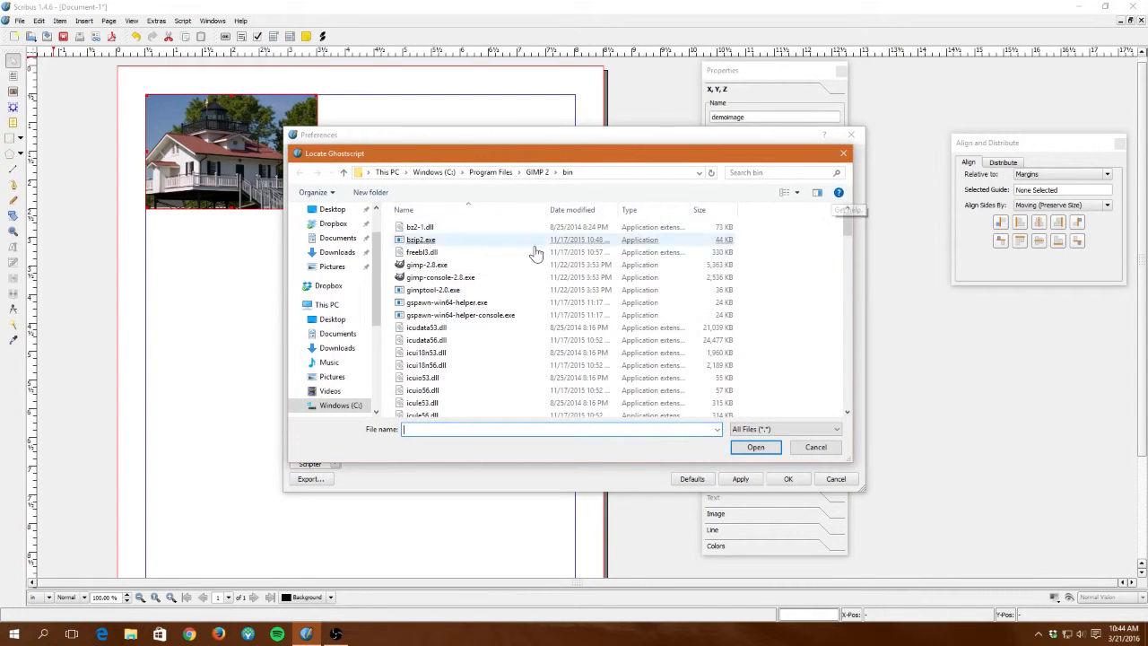
pyautogui.doubleClick(441, 267)
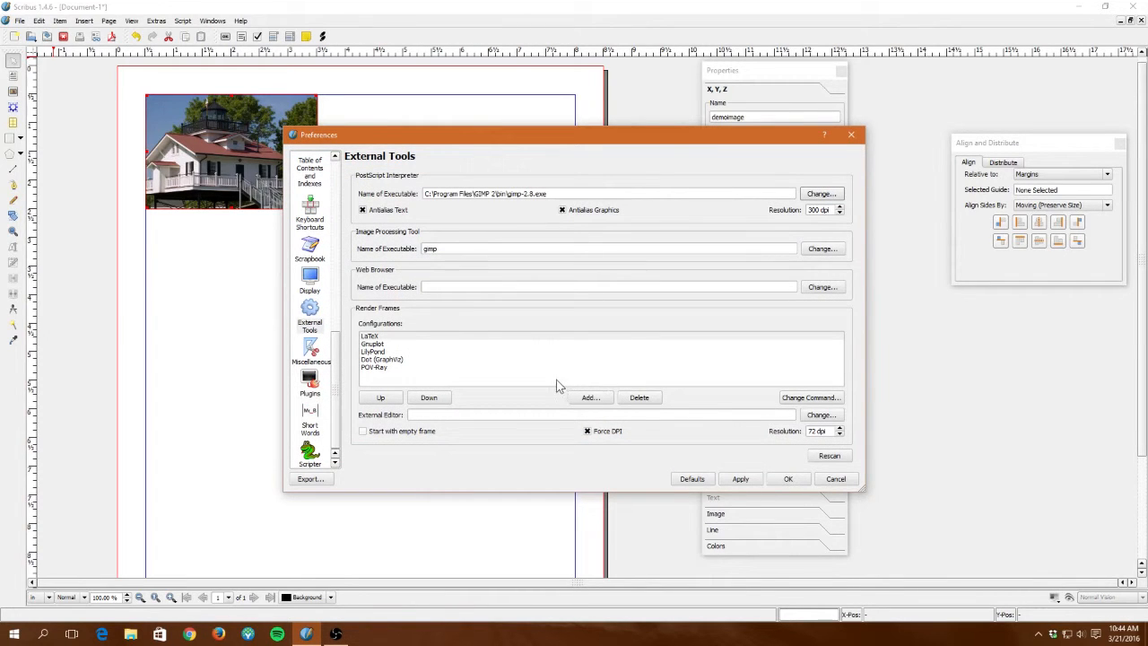
pyautogui.click(791, 480)
# Step: Try to edit the lighthouse picture externally with the saved preferences, and deselect the frame
pyautogui.rightClick(228, 180)
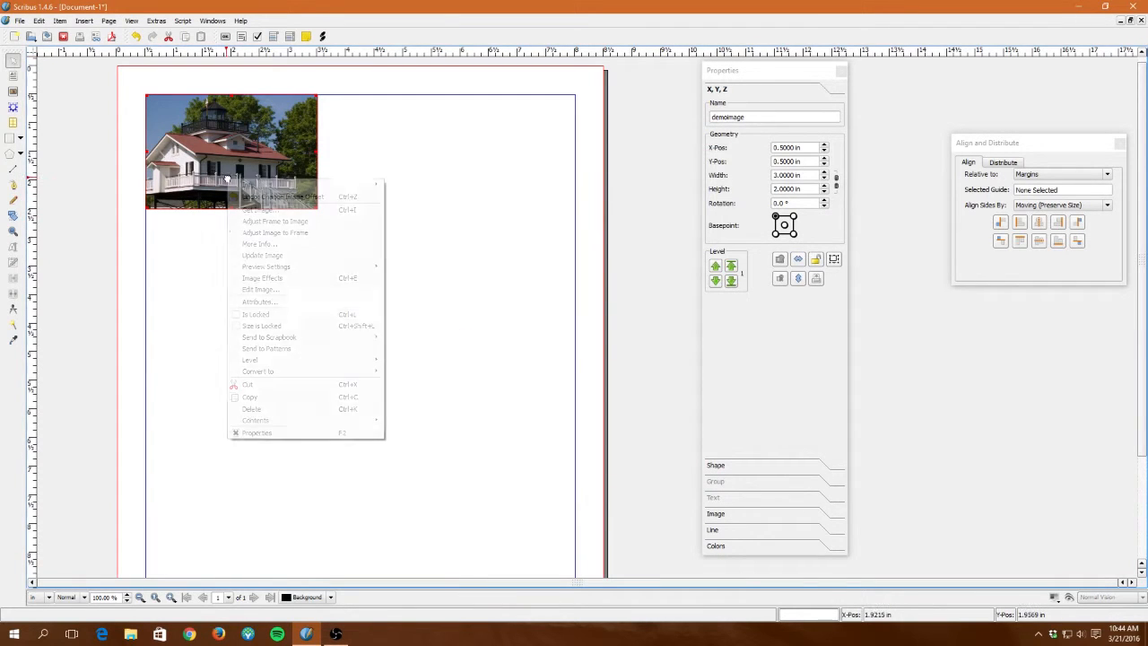
pyautogui.click(264, 289)
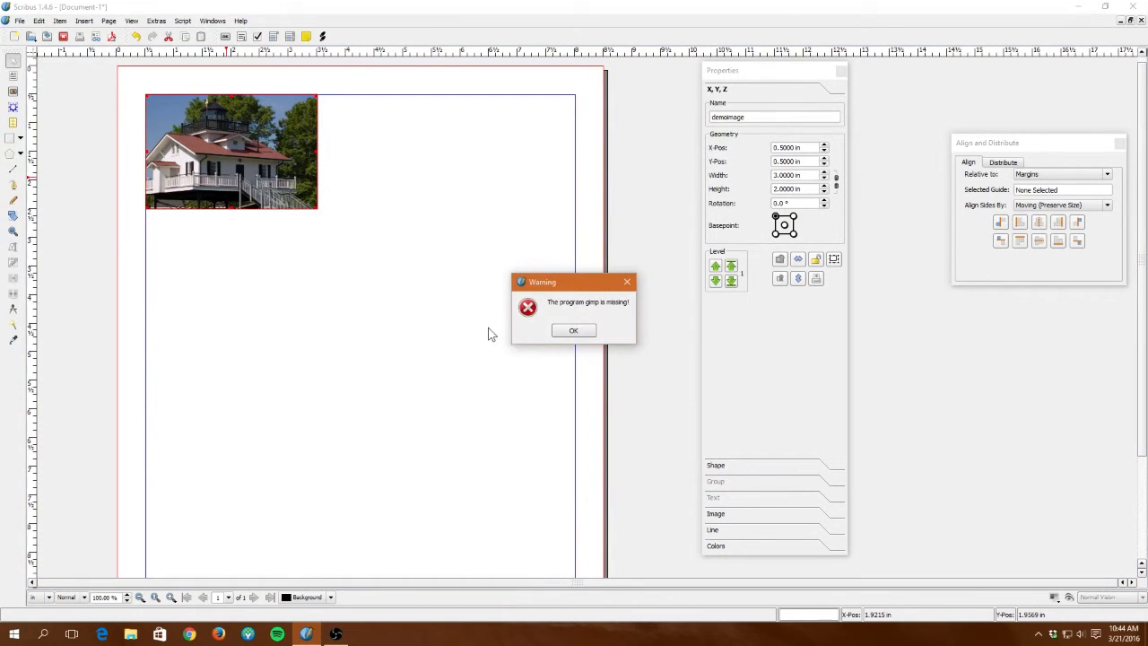
pyautogui.click(574, 330)
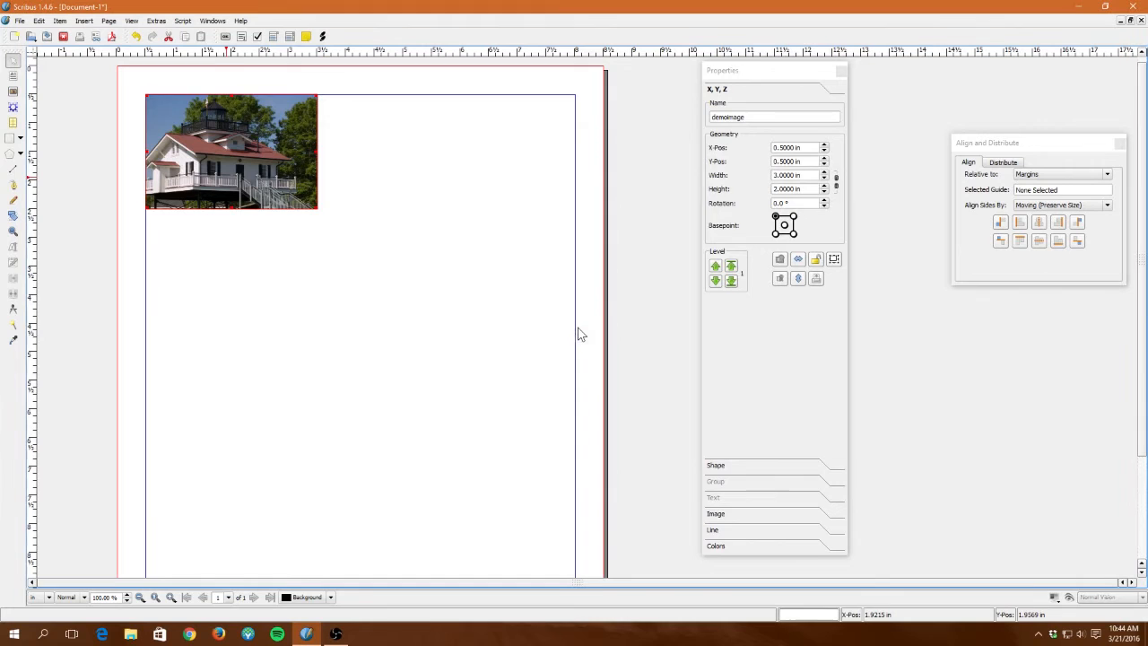
pyautogui.click(504, 174)
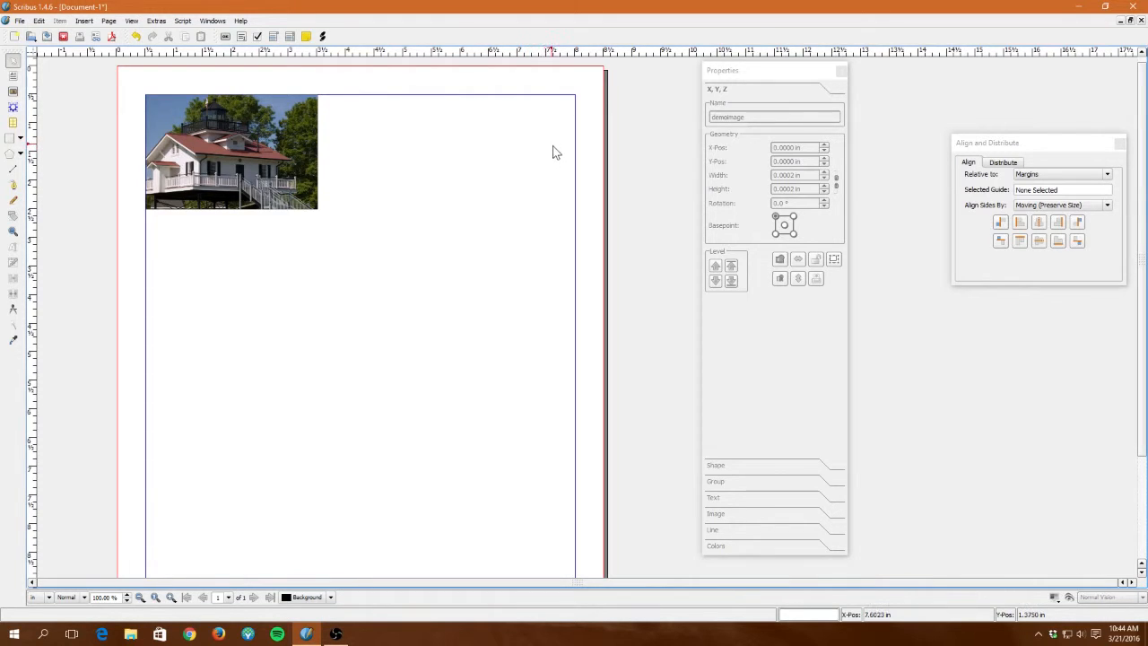
# Step: Check the item commands available for the selected picture and try once more to open it with Edit Image
pyautogui.click(257, 142)
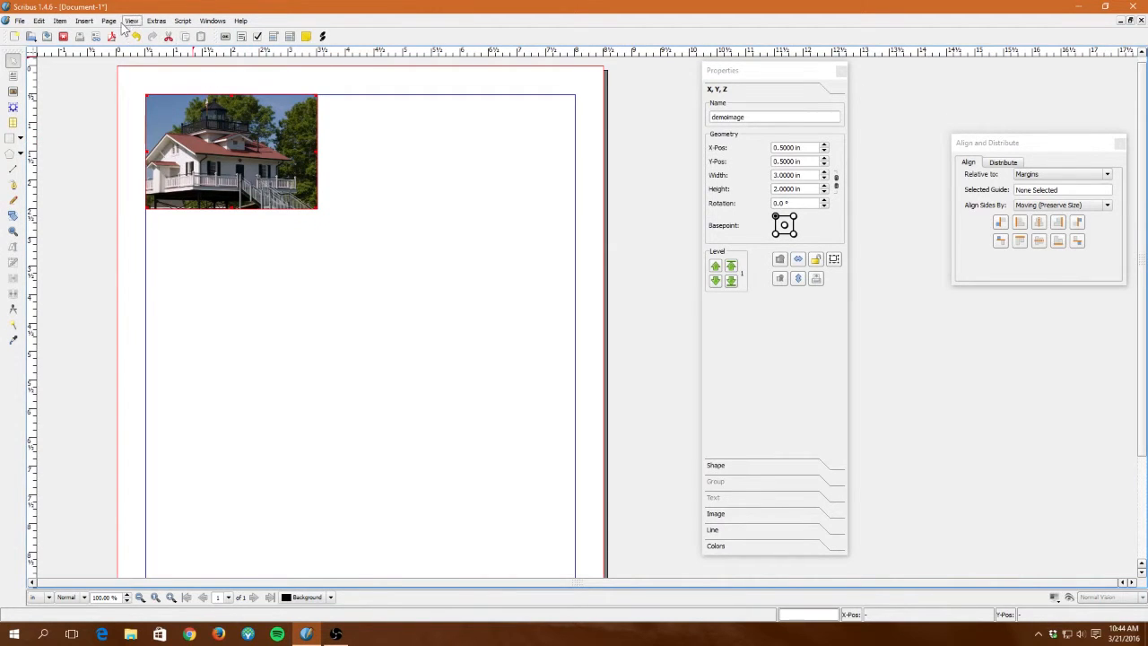
pyautogui.click(58, 25)
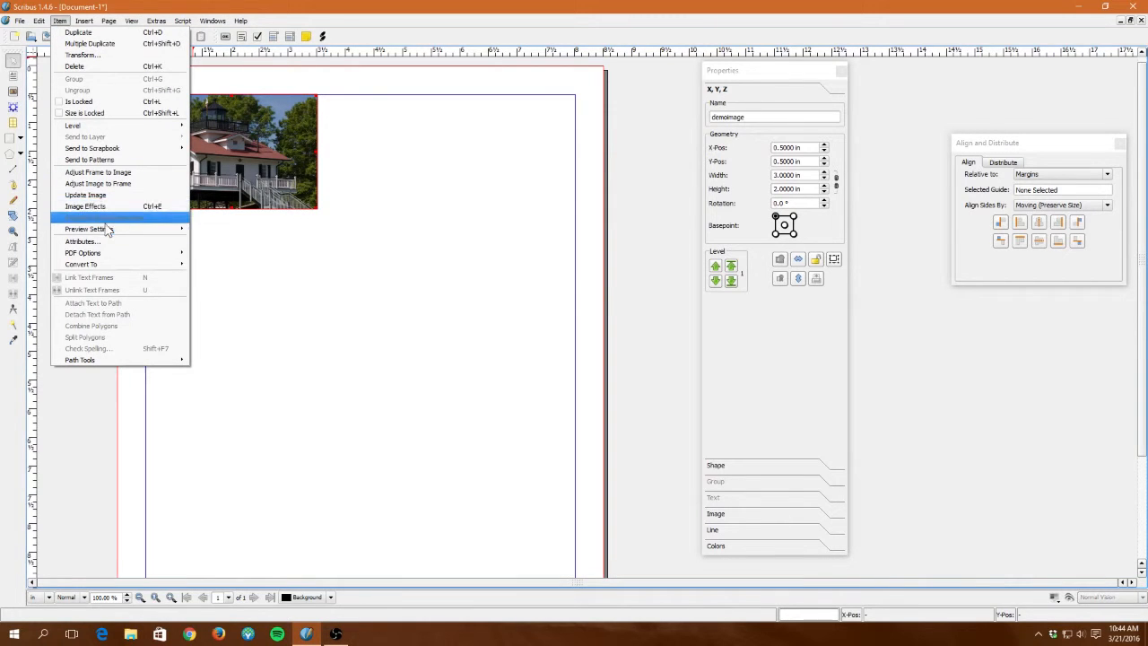
pyautogui.moveTo(108, 229)
pyautogui.click(362, 313)
pyautogui.click(226, 163)
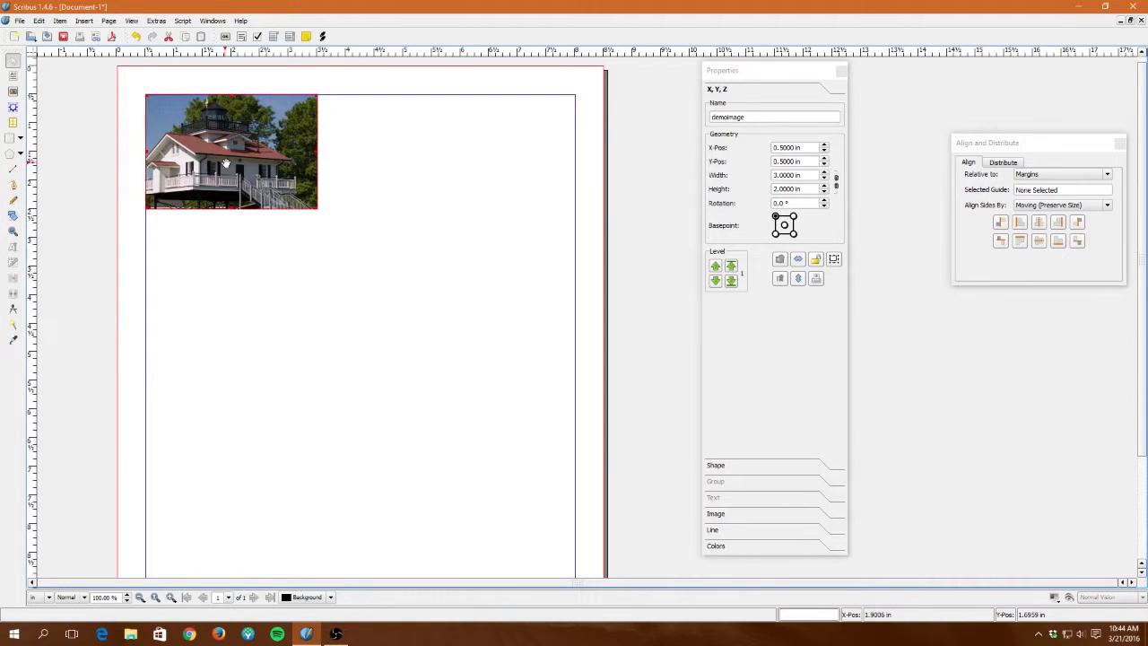
pyautogui.rightClick(226, 163)
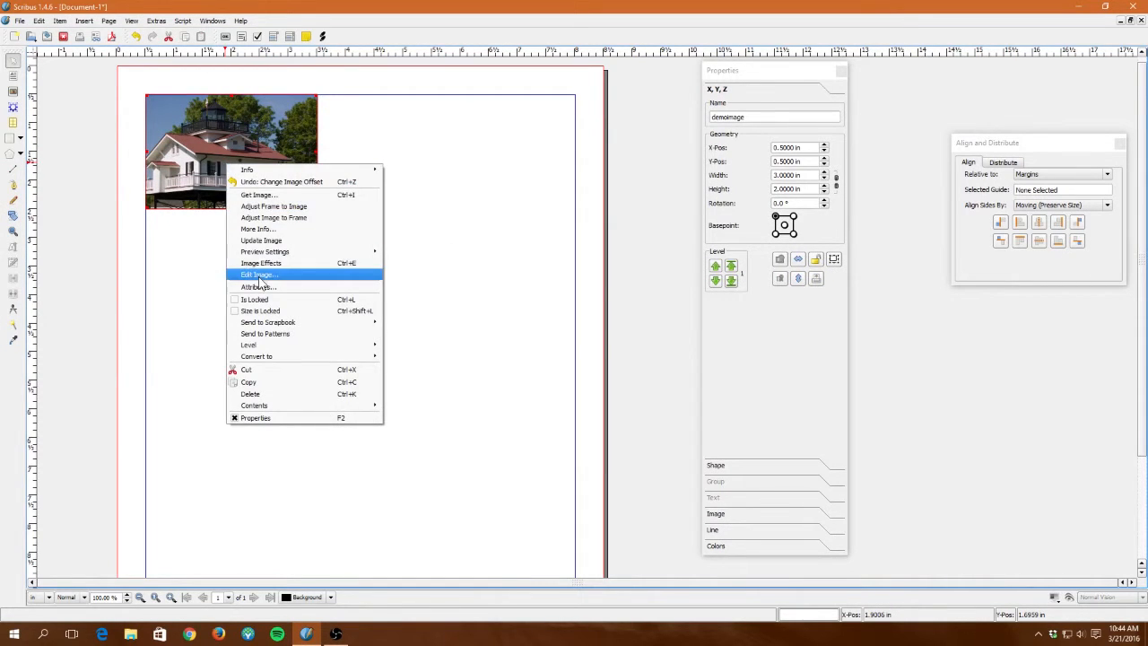
pyautogui.click(258, 275)
pyautogui.click(566, 330)
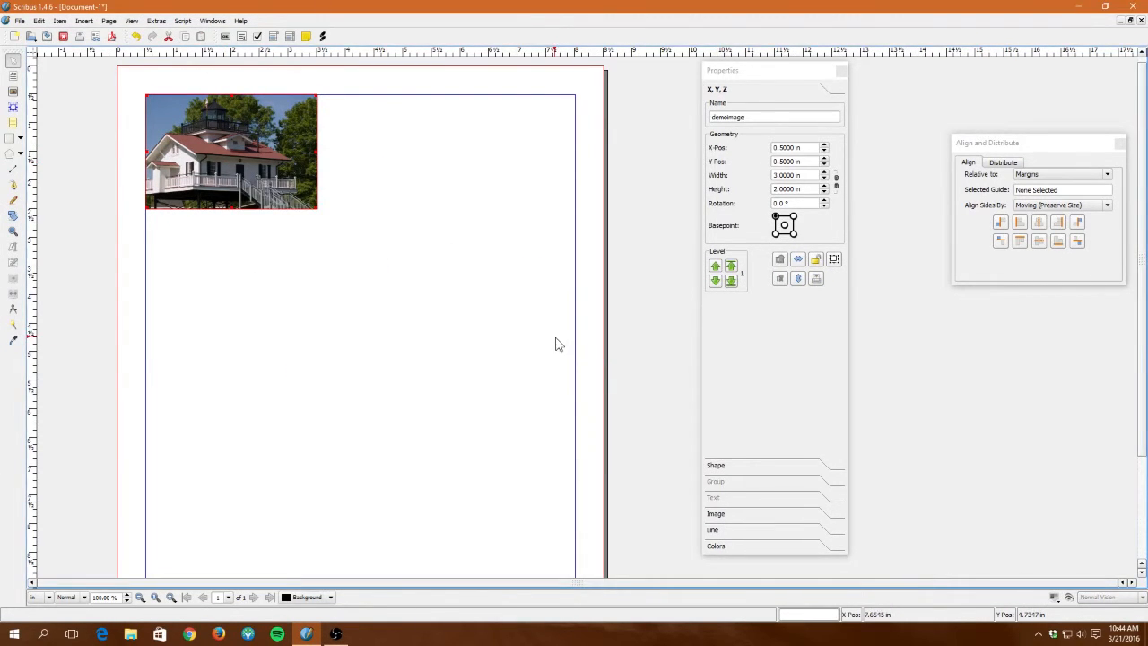
# Step: Launch GIMP from the Windows search, dismiss the mathmap.exe plug-in error and switch to the GIMP window
pyautogui.press('super')
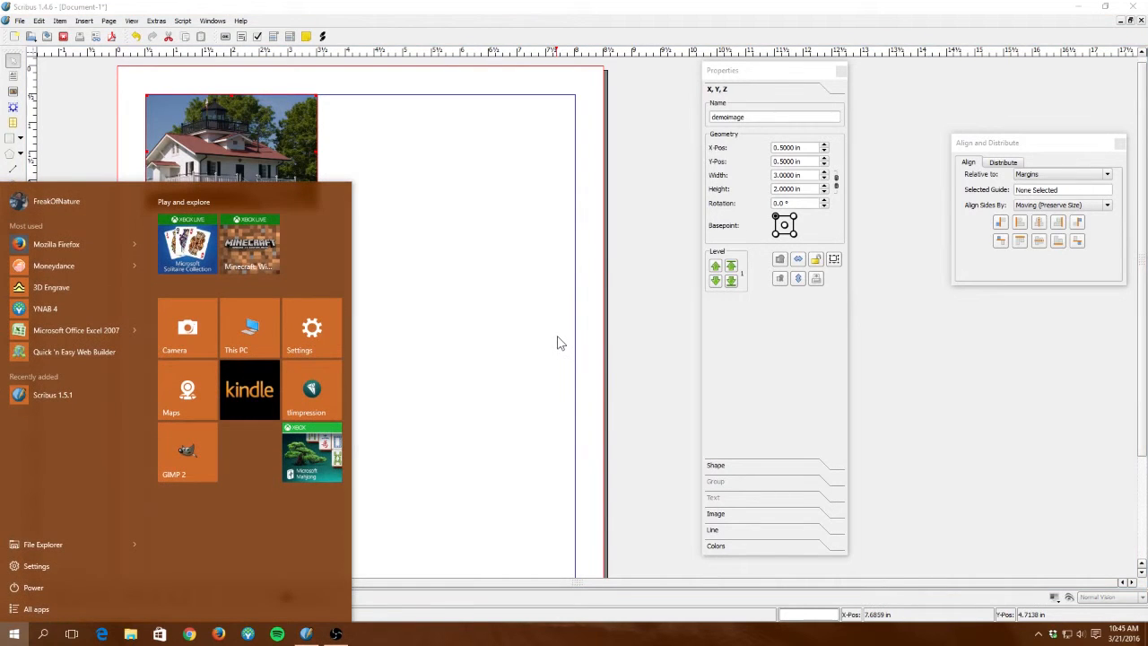
pyautogui.write('gim')
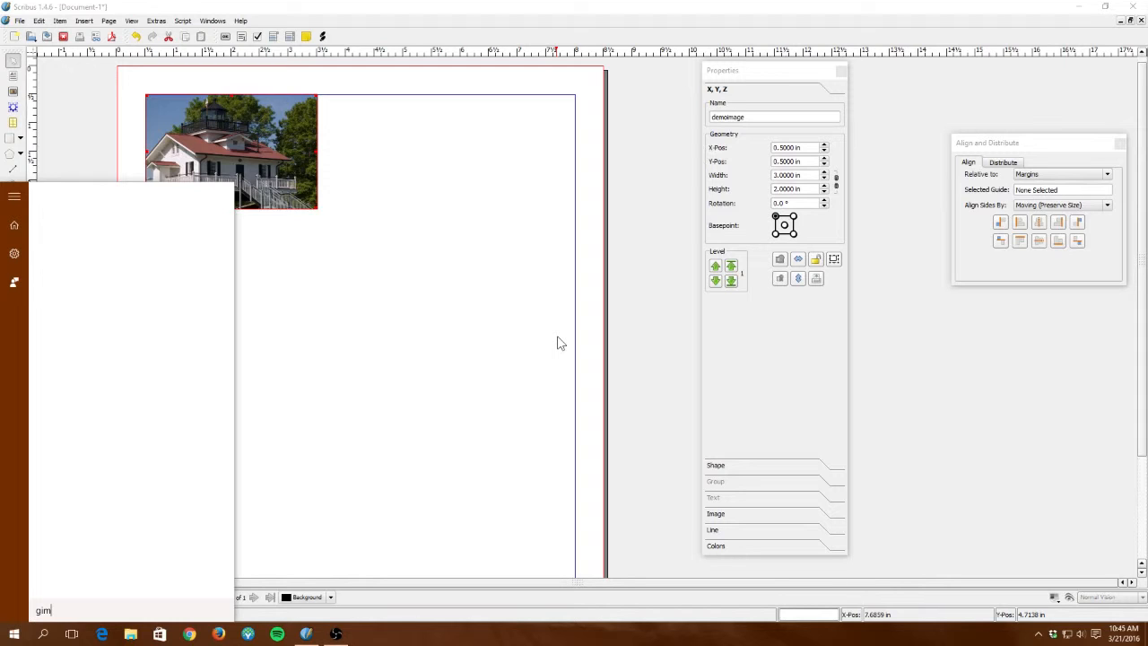
pyautogui.press('Return')
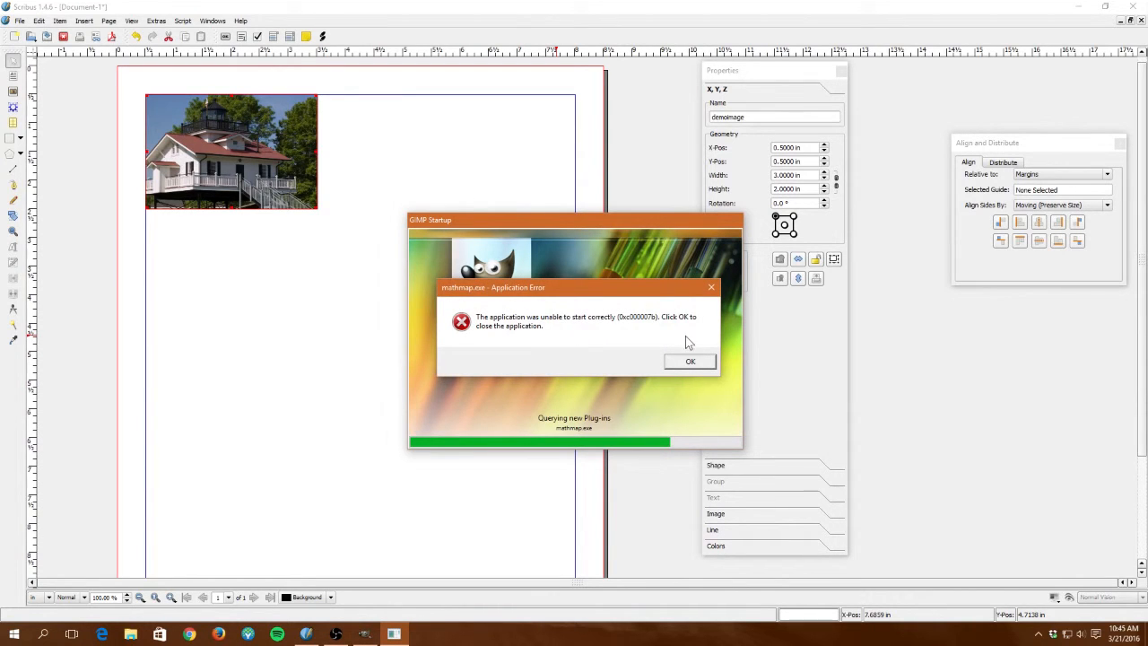
pyautogui.click(690, 363)
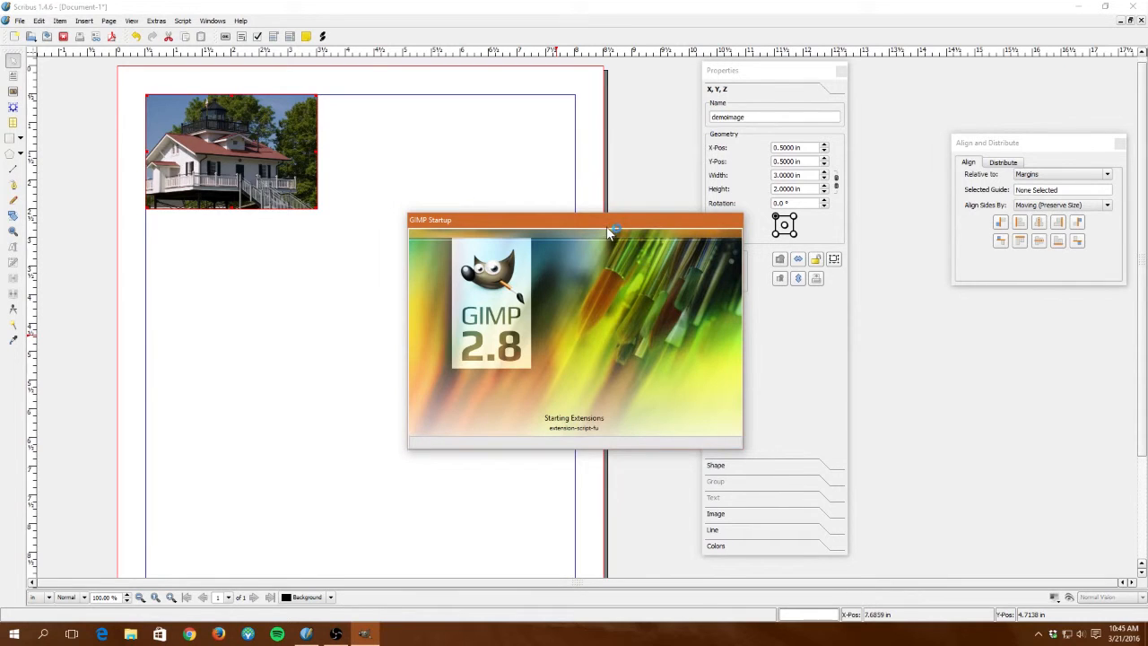
pyautogui.moveTo(606, 226); pyautogui.dragTo(597, 99)
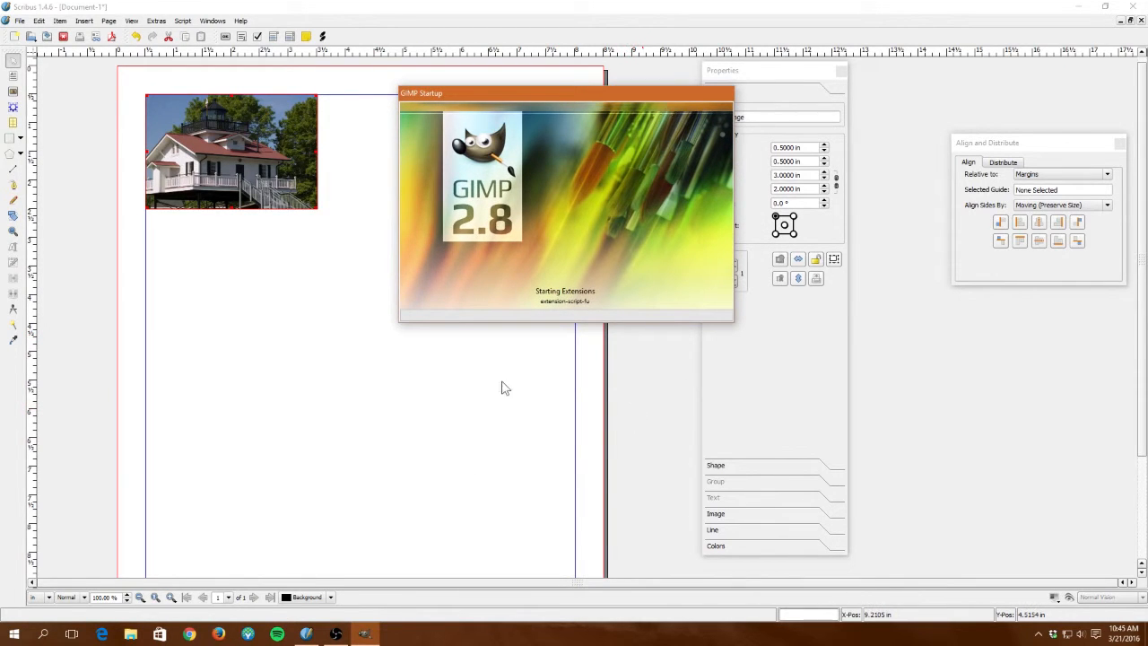
pyautogui.click(504, 19)
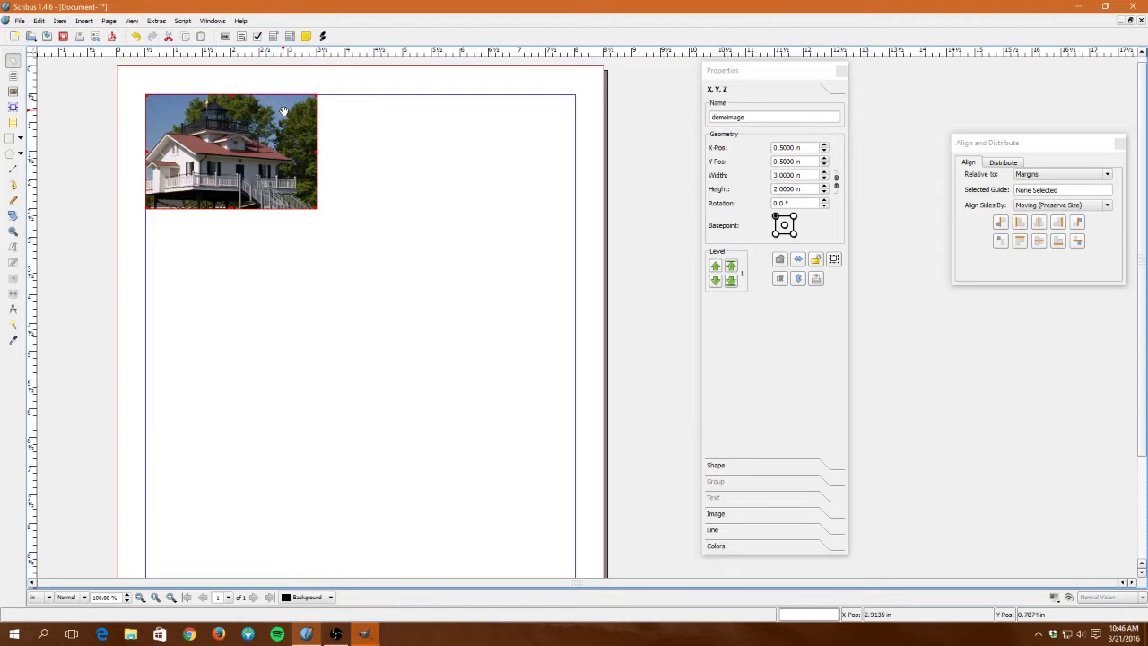
pyautogui.click(370, 633)
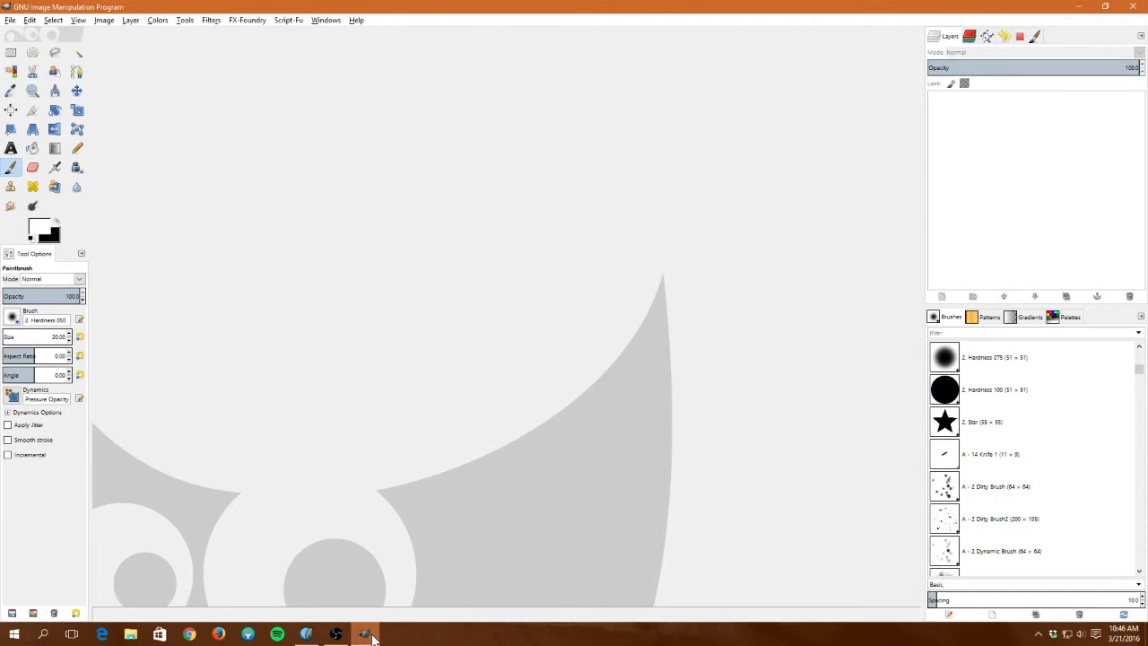
# Step: Open the image DSC_0042.jpg from the scribus demo folder on the Desktop
pyautogui.click(15, 21)
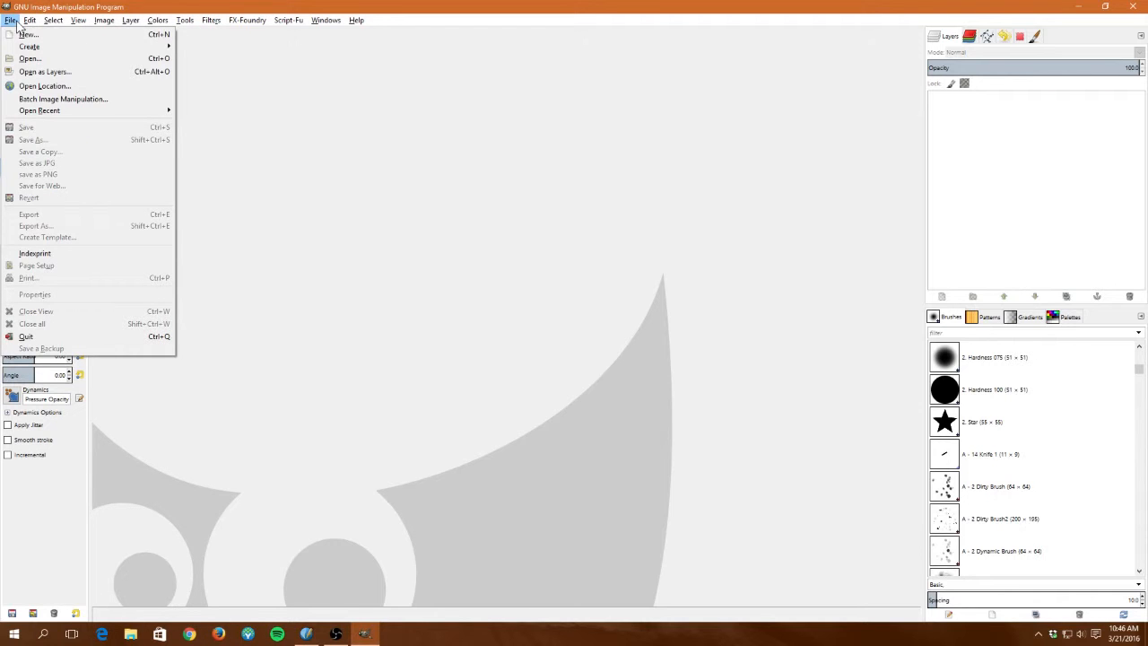
pyautogui.click(29, 58)
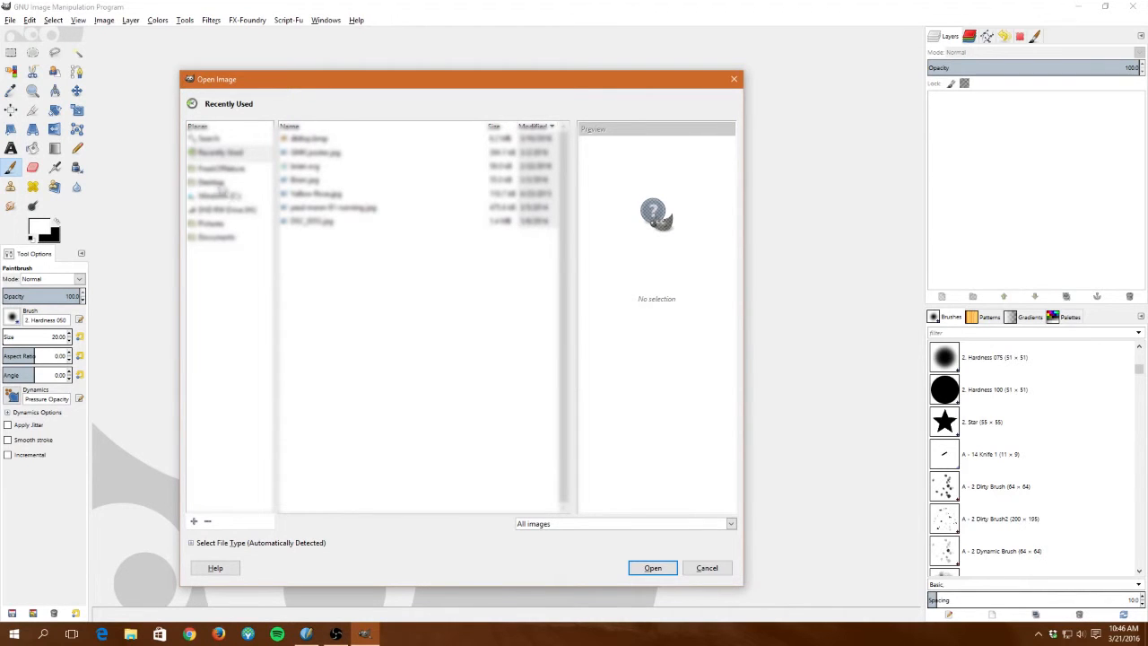
pyautogui.click(213, 183)
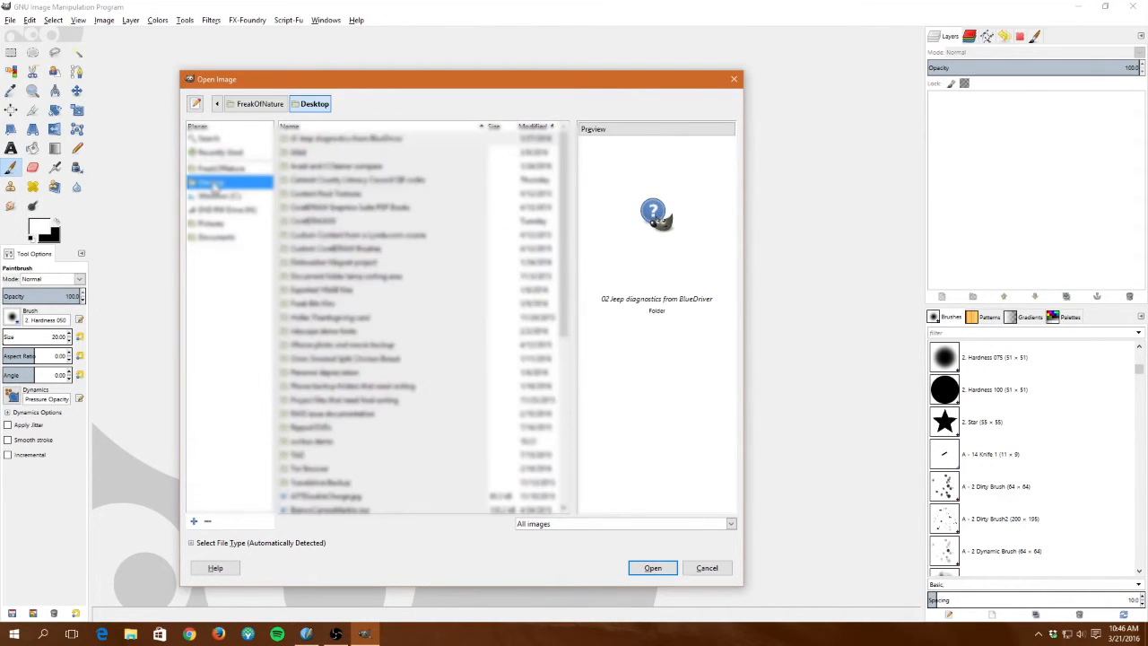
pyautogui.scroll(-6, 330, 198)
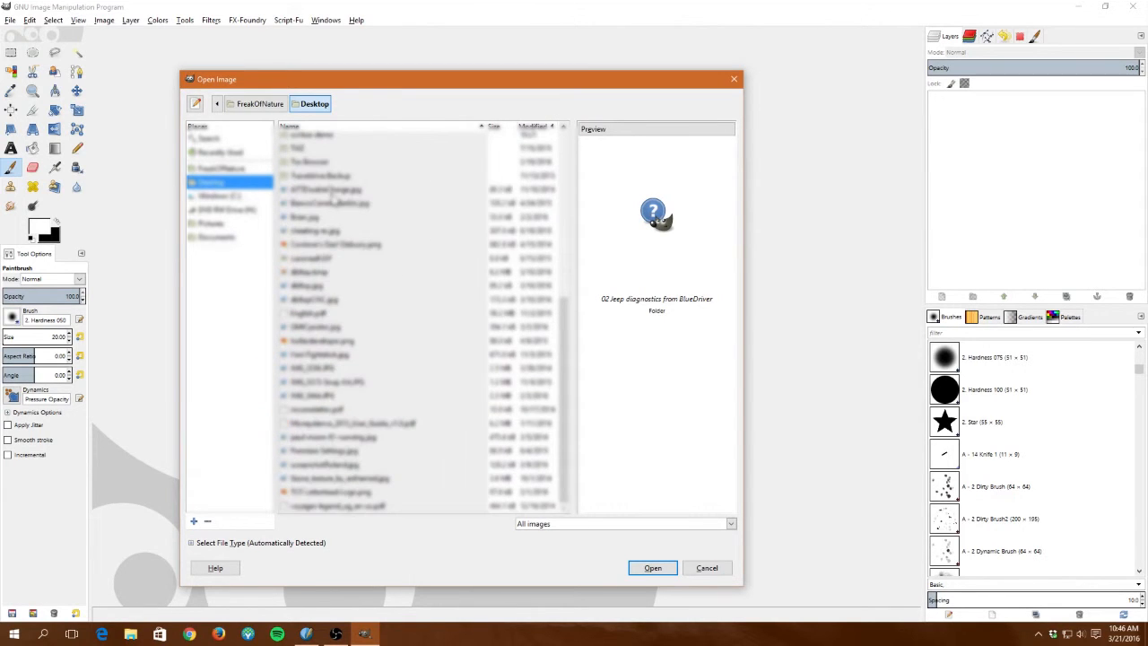
pyautogui.scroll(3, 332, 199)
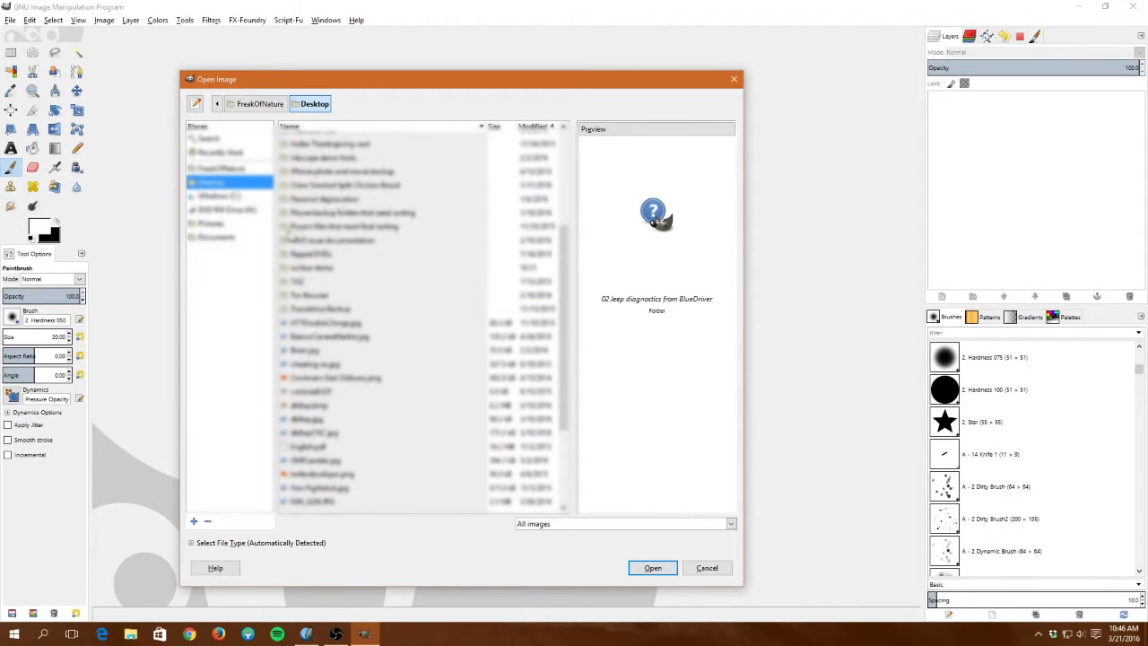
pyautogui.doubleClick(312, 268)
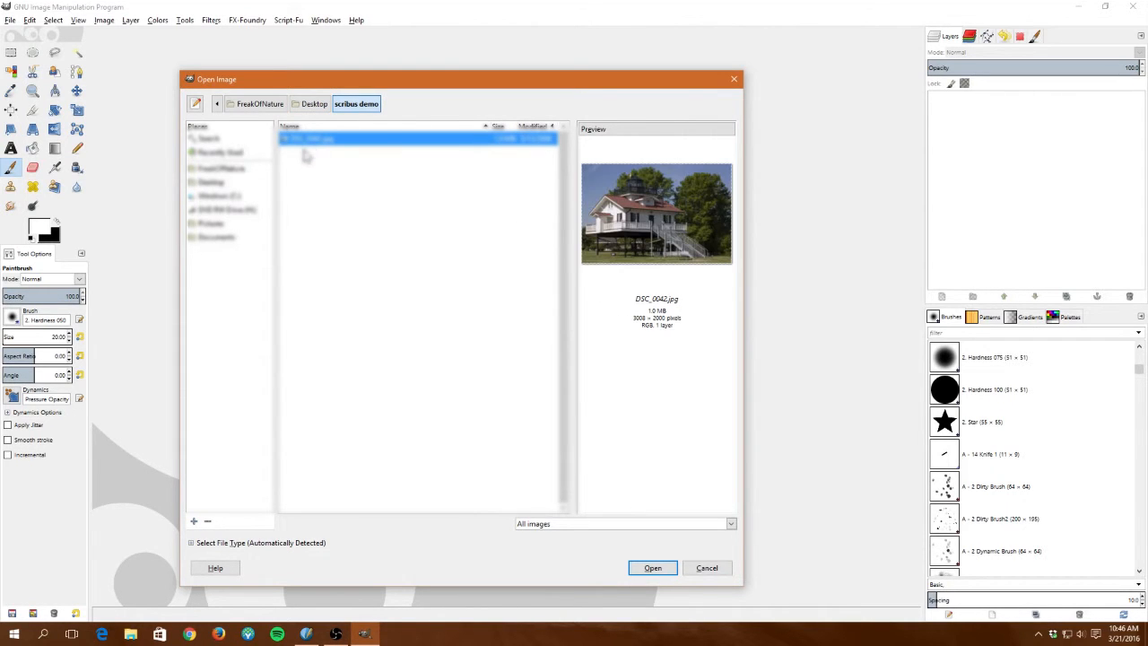
pyautogui.click(660, 568)
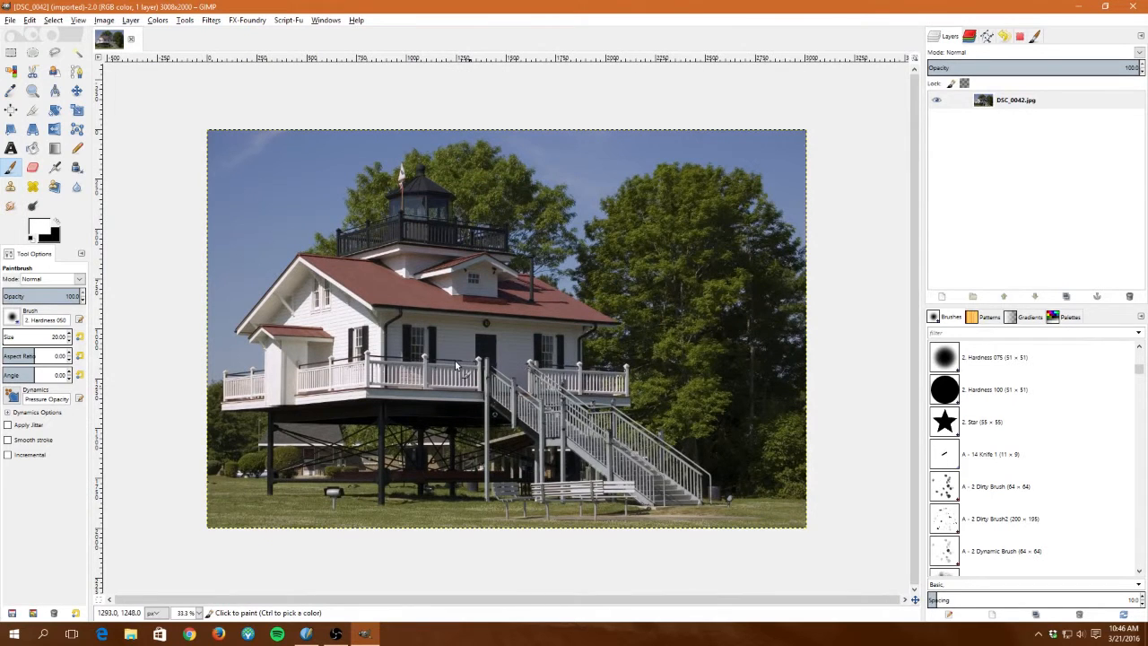
# Step: Apply the Technicolor 3 Color effect to the lighthouse photo, keeping the offered filter settings
pyautogui.click(161, 21)
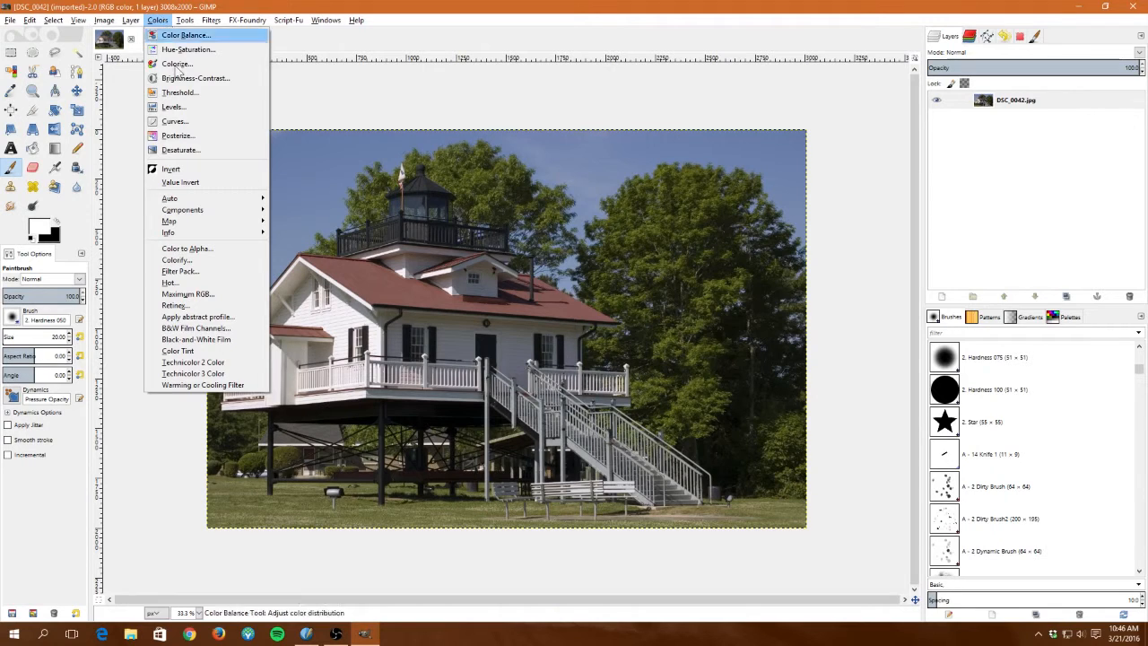
pyautogui.click(217, 374)
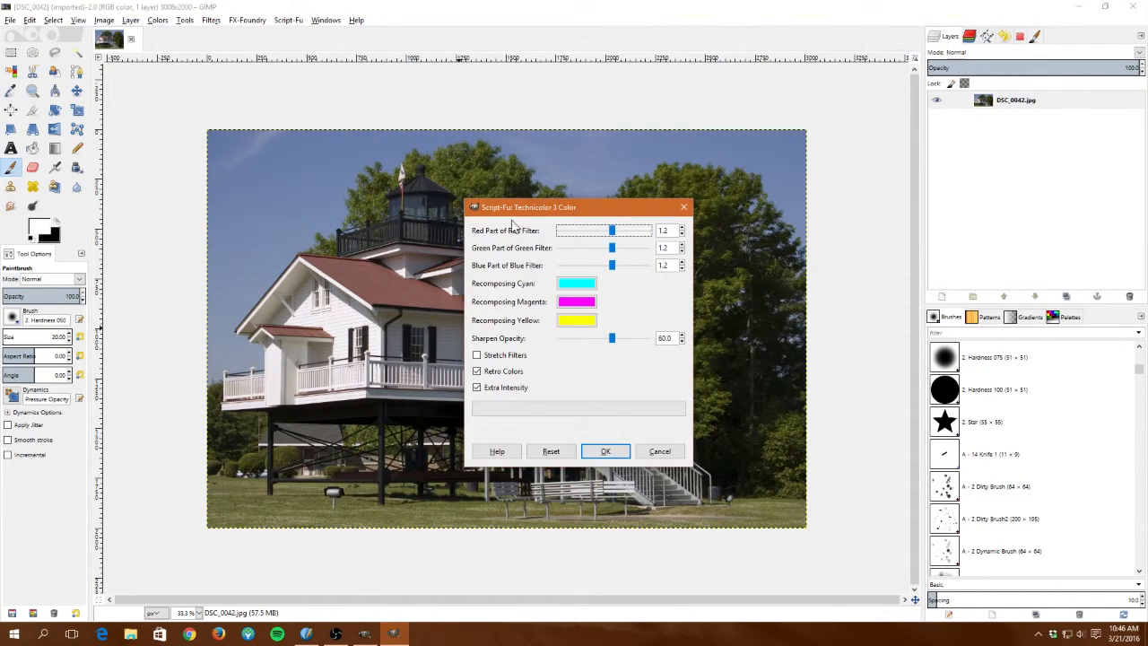
pyautogui.moveTo(511, 215); pyautogui.dragTo(208, 114)
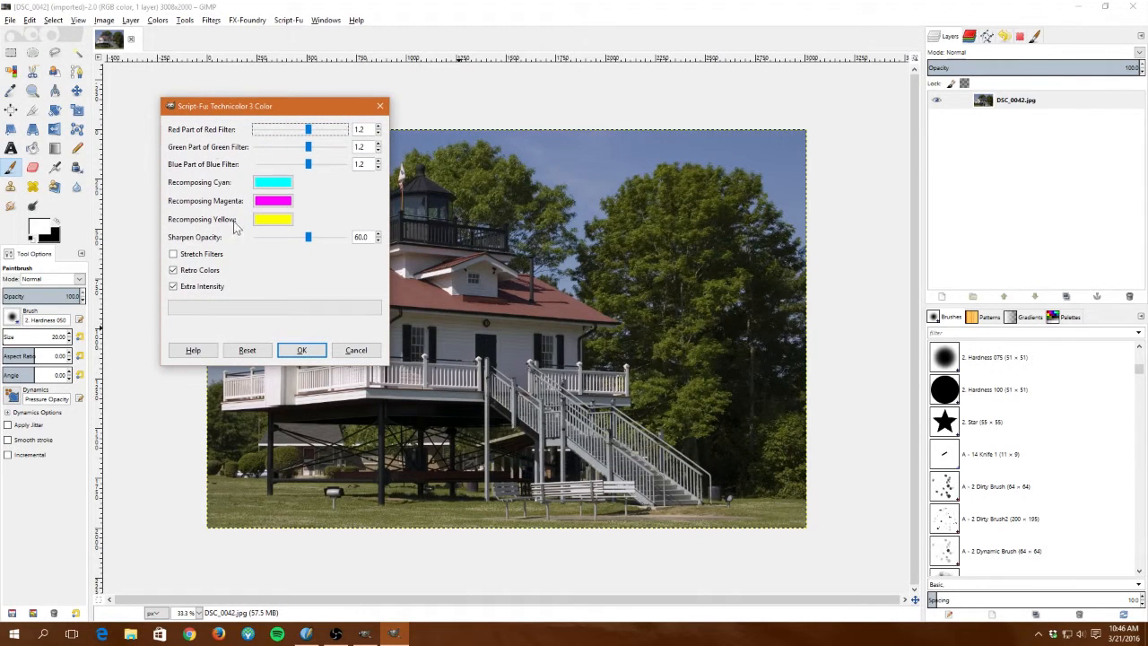
pyautogui.click(298, 349)
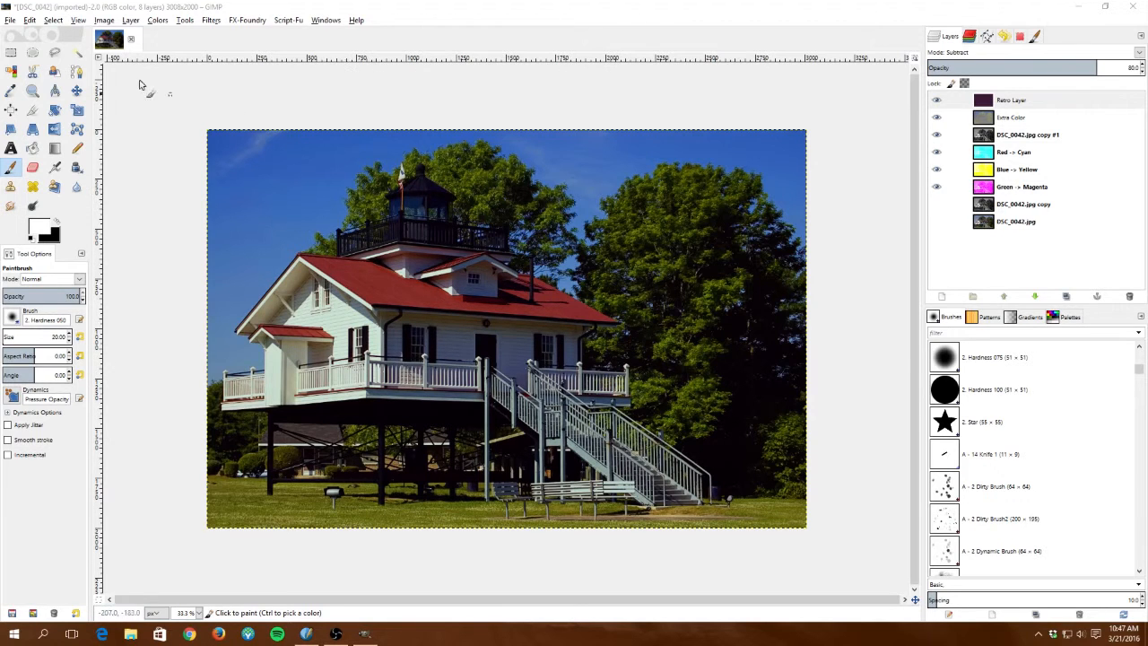
# Step: Overwrite DSC_0042.jpg with the edited photo, exporting it as JPEG at quality 100
pyautogui.click(10, 21)
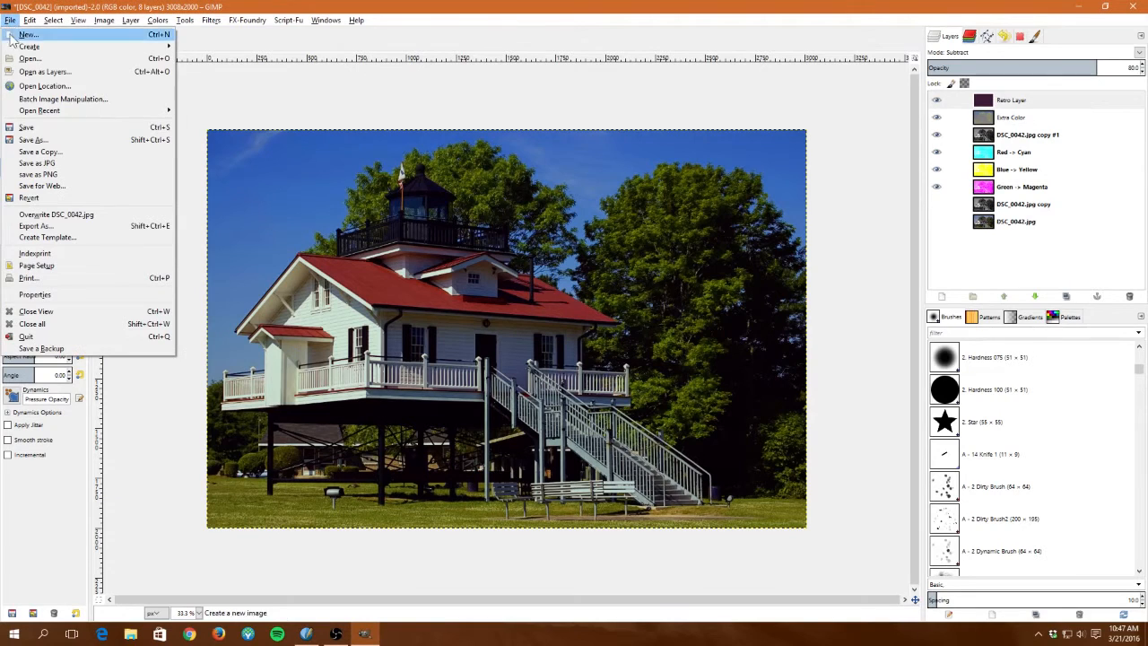
pyautogui.click(62, 217)
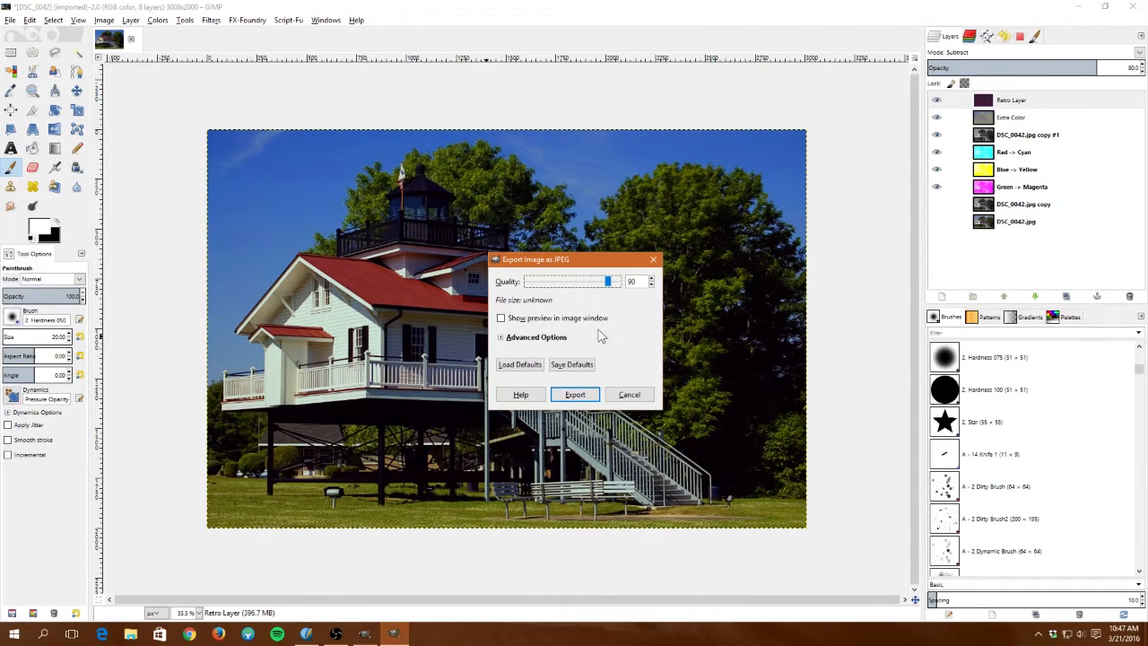
pyautogui.moveTo(609, 283); pyautogui.dragTo(638, 280)
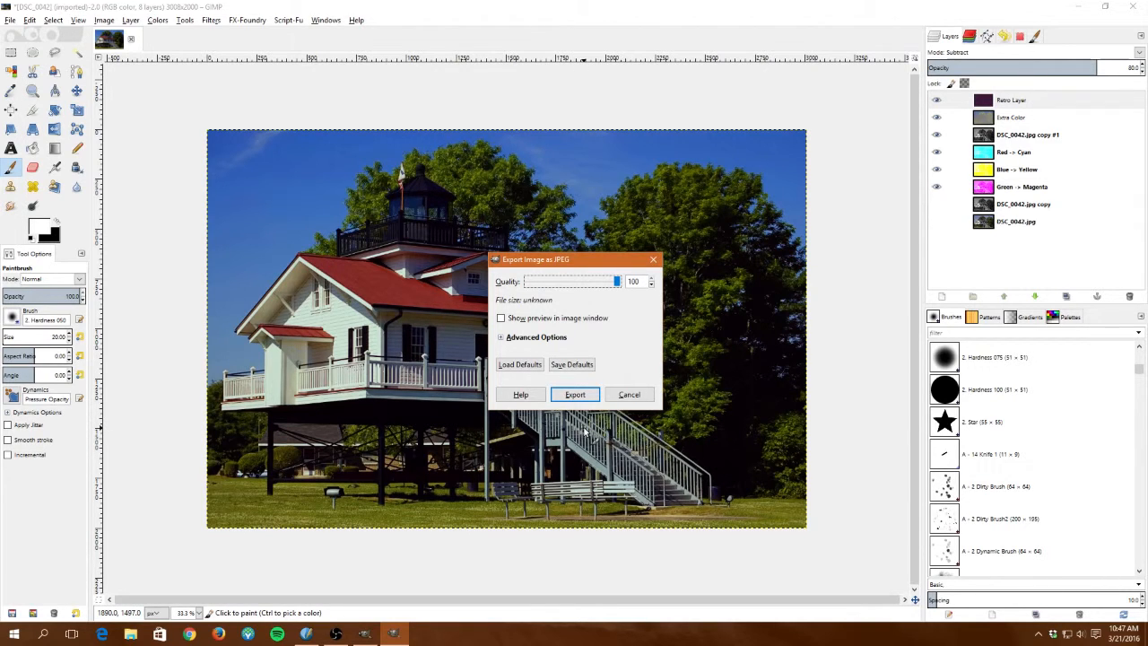
pyautogui.click(571, 396)
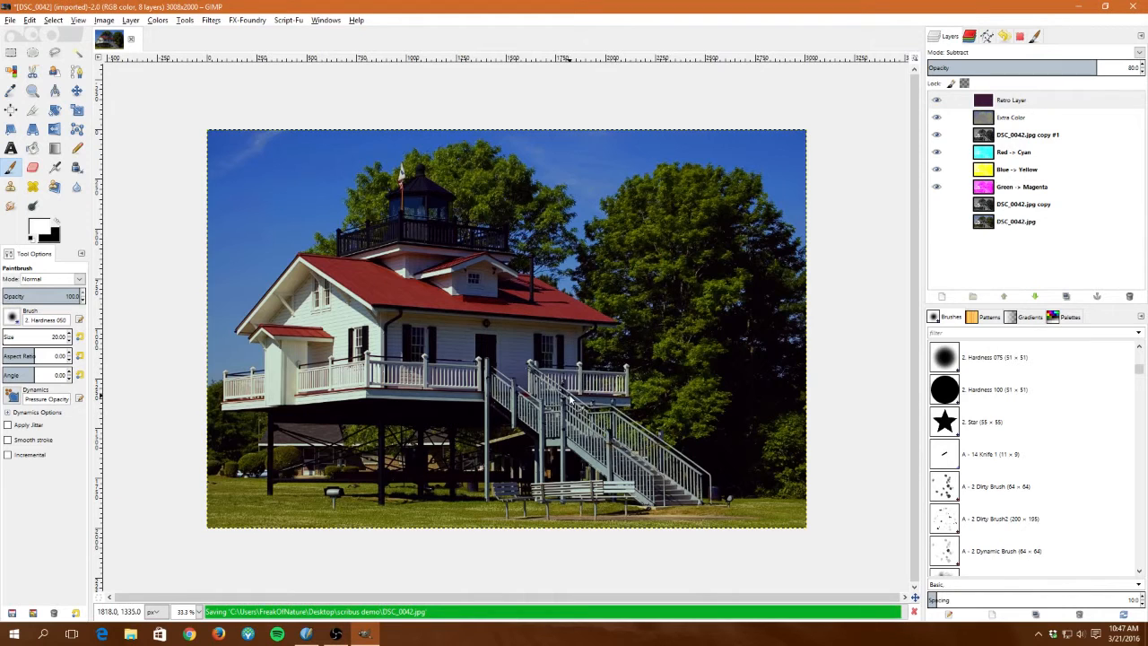
# Step: Switch to Scribus, check the picture and its item commands in the document, and return to GIMP
pyautogui.click(306, 634)
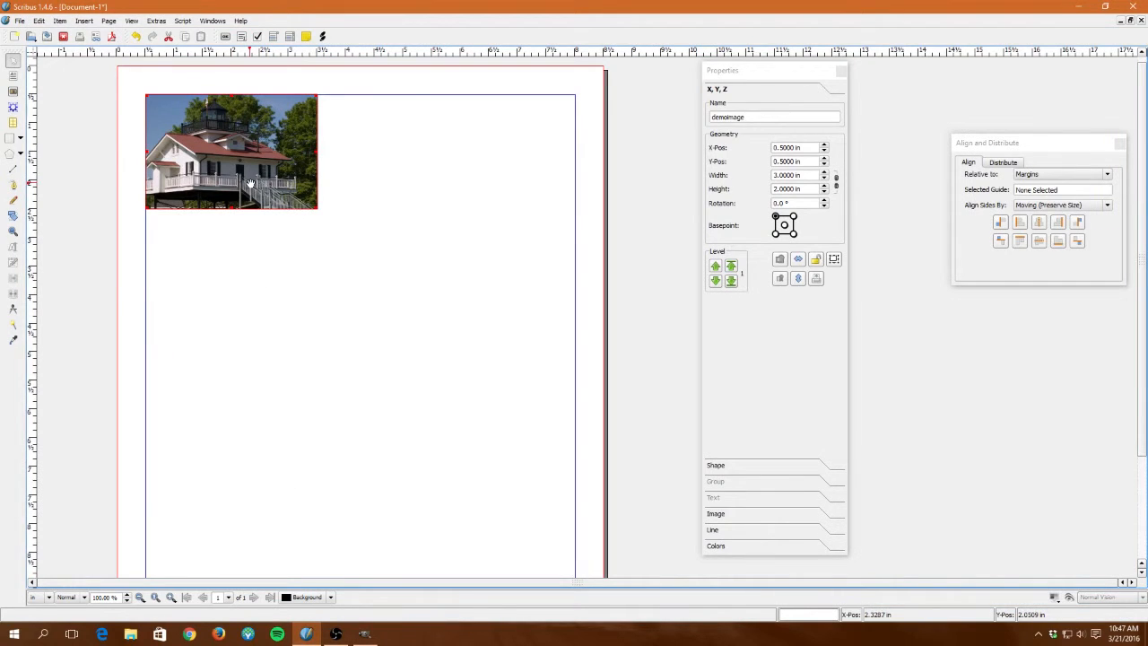
pyautogui.rightClick(278, 170)
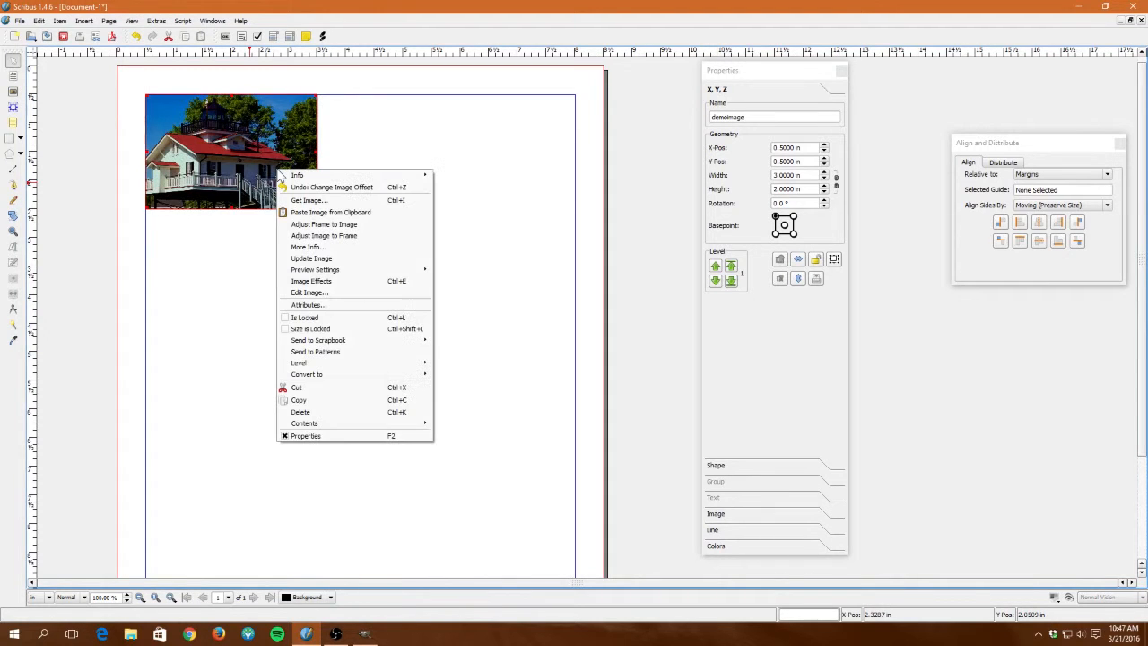
pyautogui.click(386, 134)
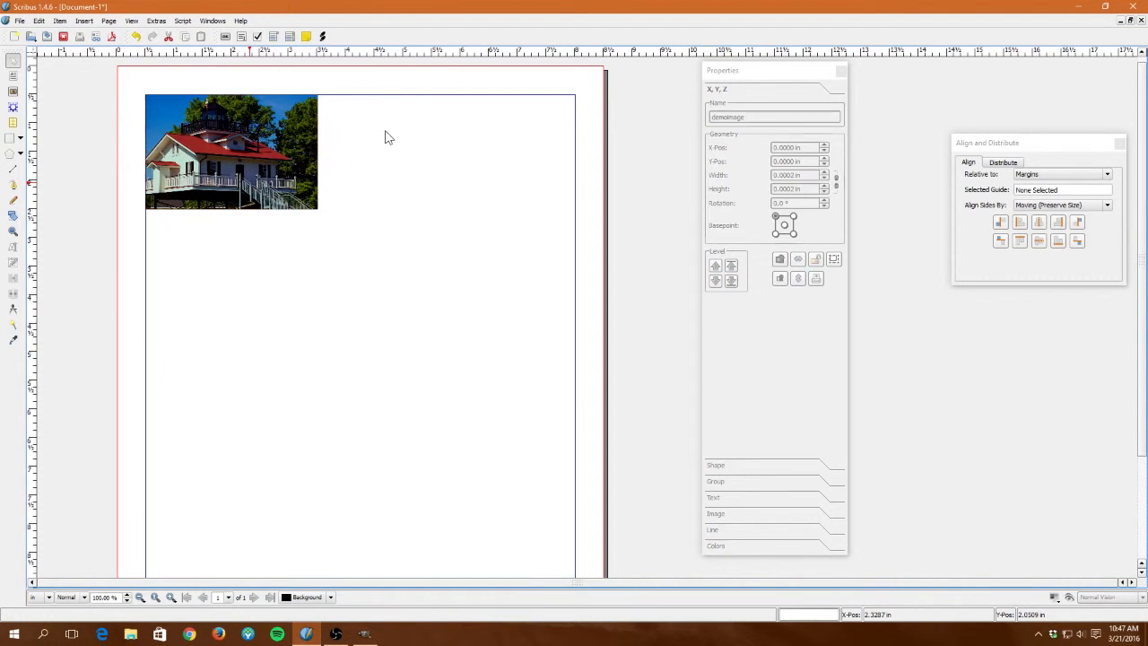
pyautogui.rightClick(263, 145)
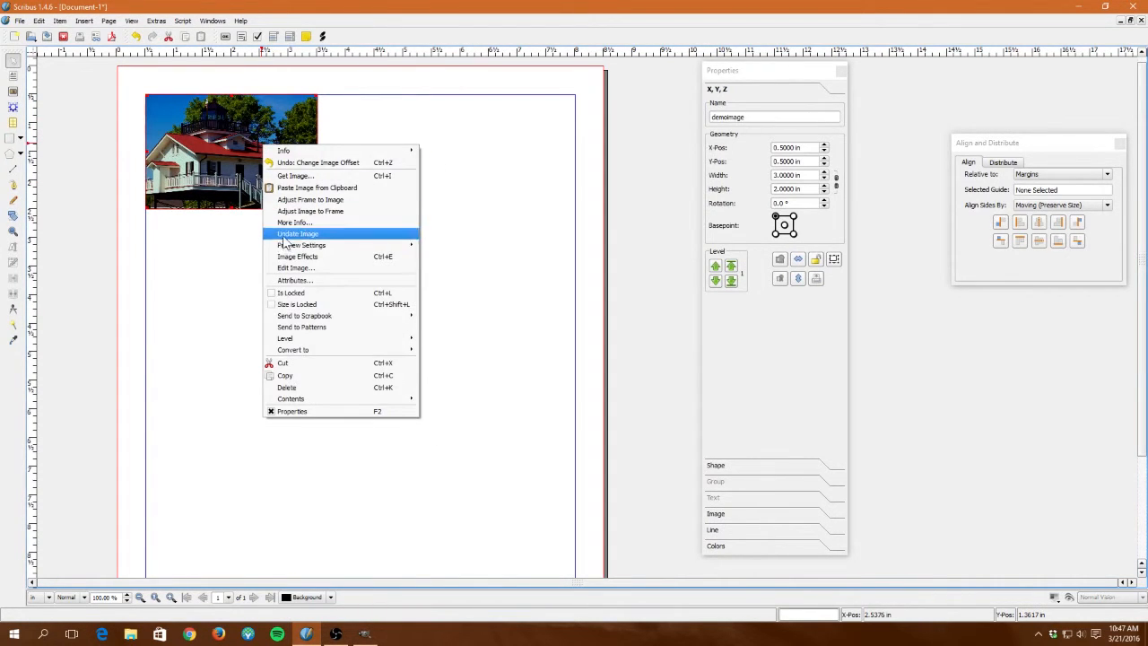
pyautogui.click(242, 267)
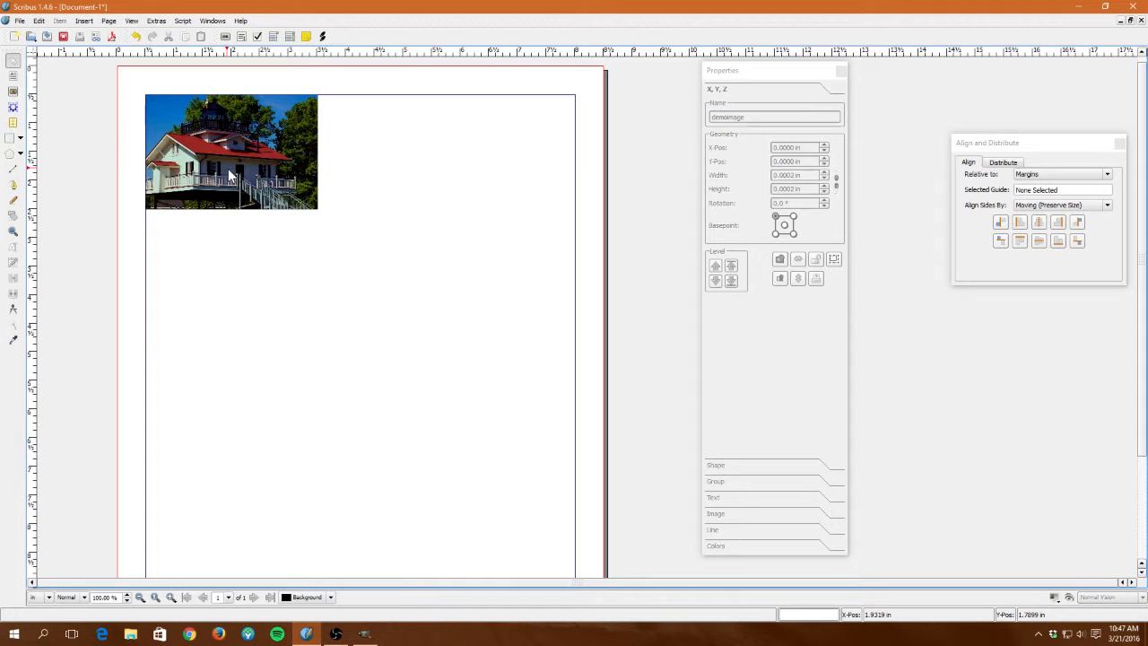
pyautogui.click(364, 633)
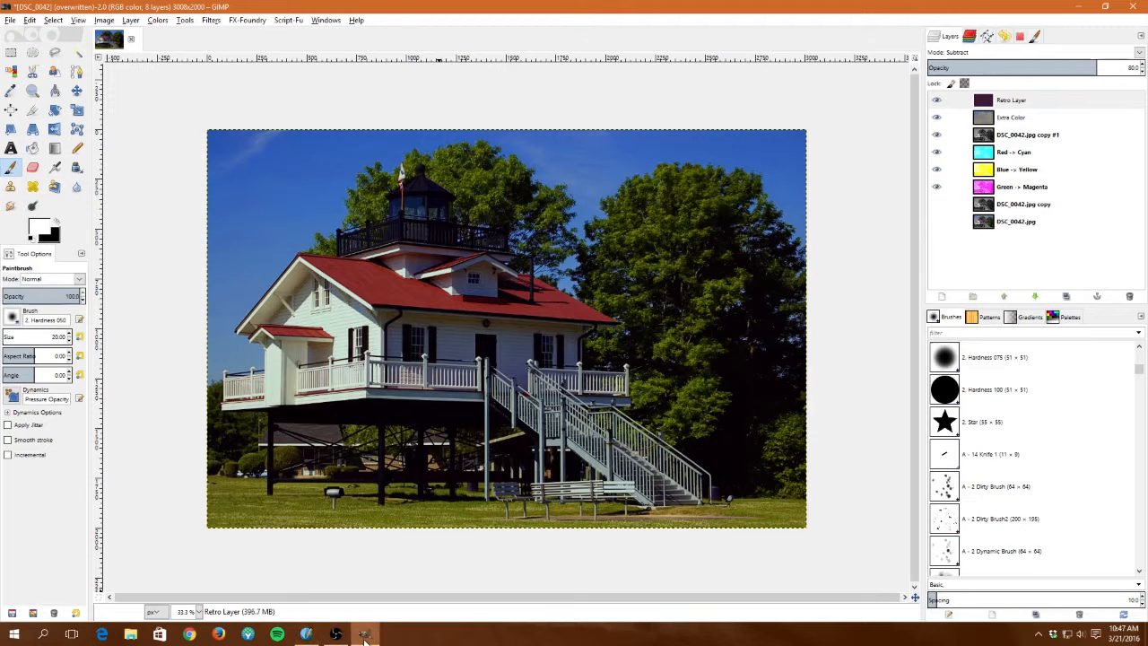
pyautogui.click(162, 20)
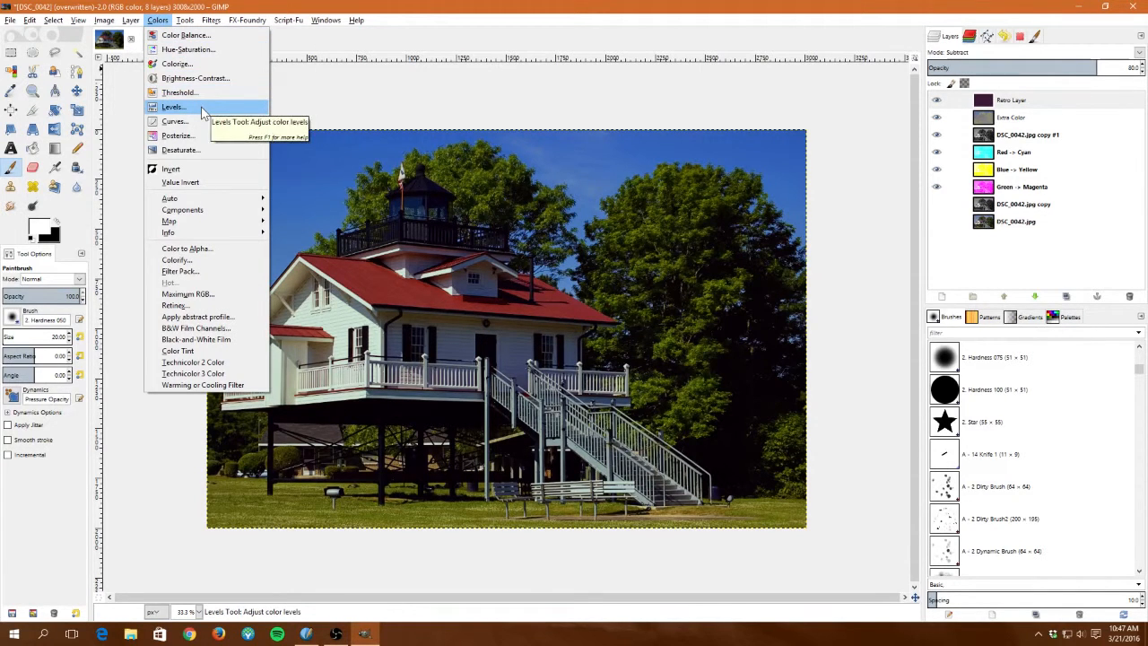
pyautogui.click(214, 152)
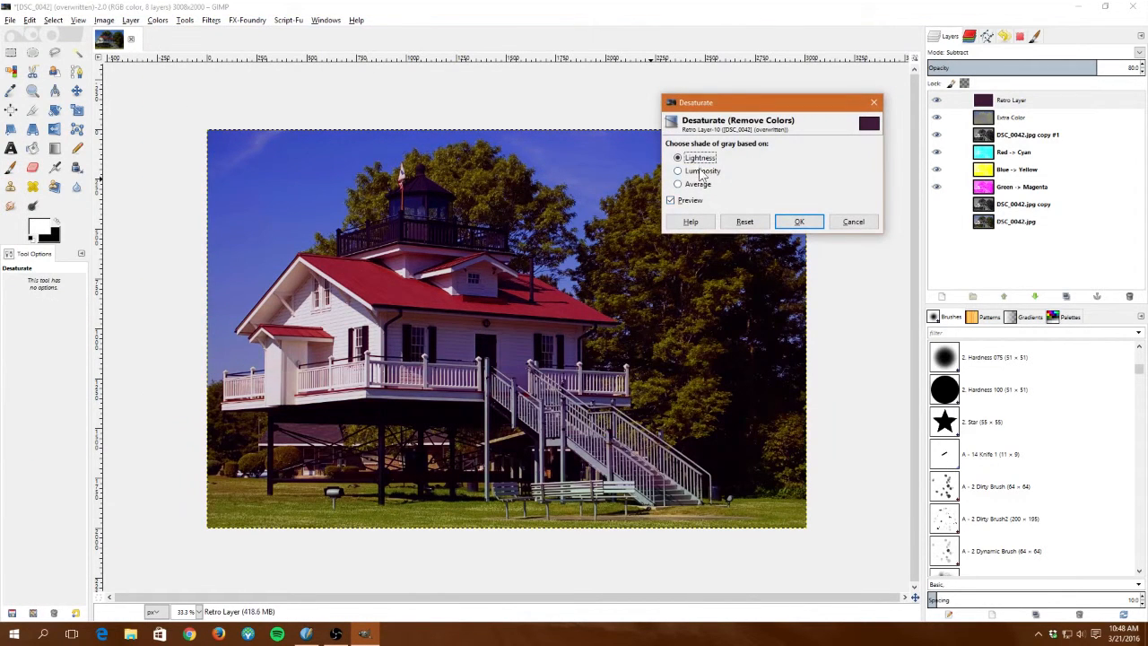
pyautogui.click(700, 184)
pyautogui.click(847, 222)
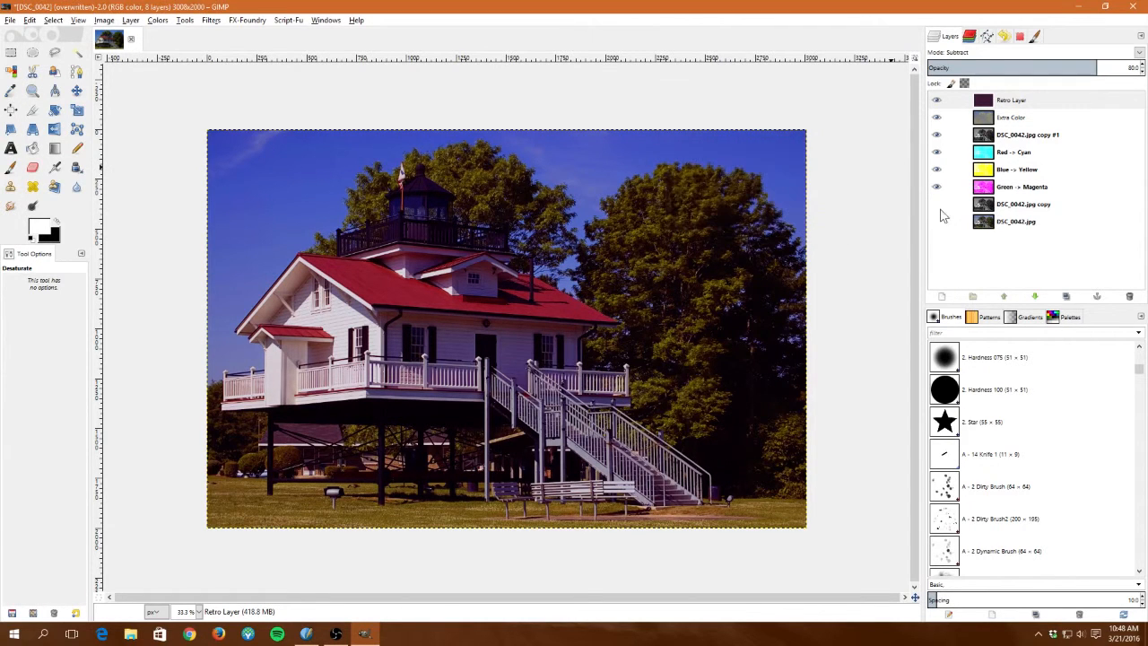
# Step: Flatten the image to a single layer and desaturate it using the Luminosity shade of gray
pyautogui.rightClick(983, 104)
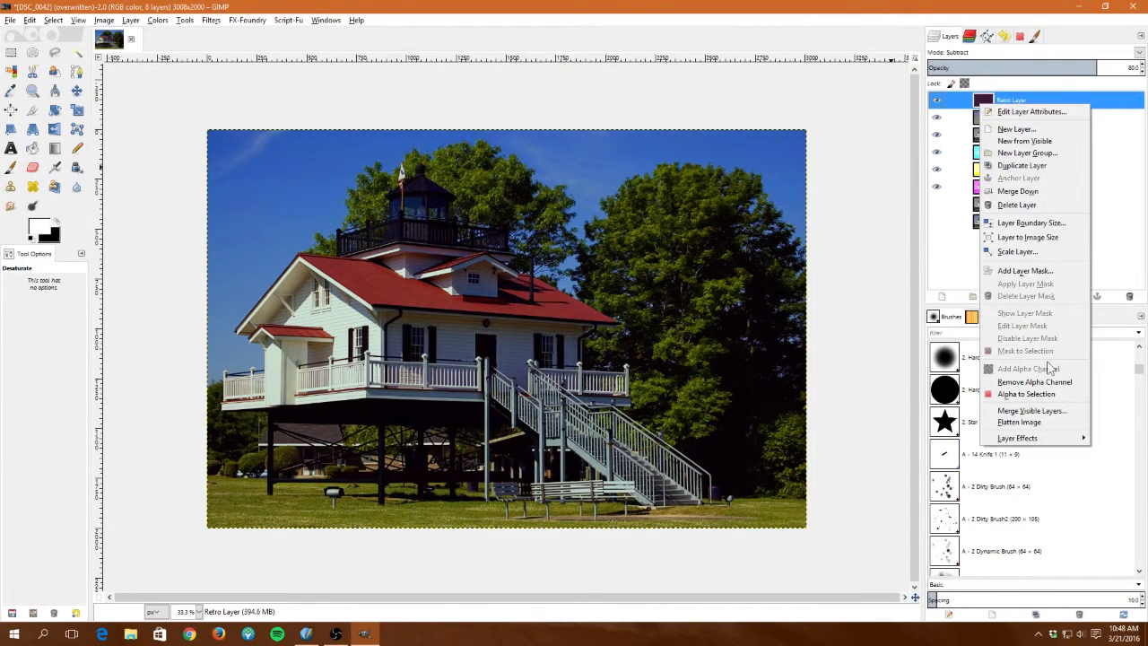
pyautogui.click(1022, 422)
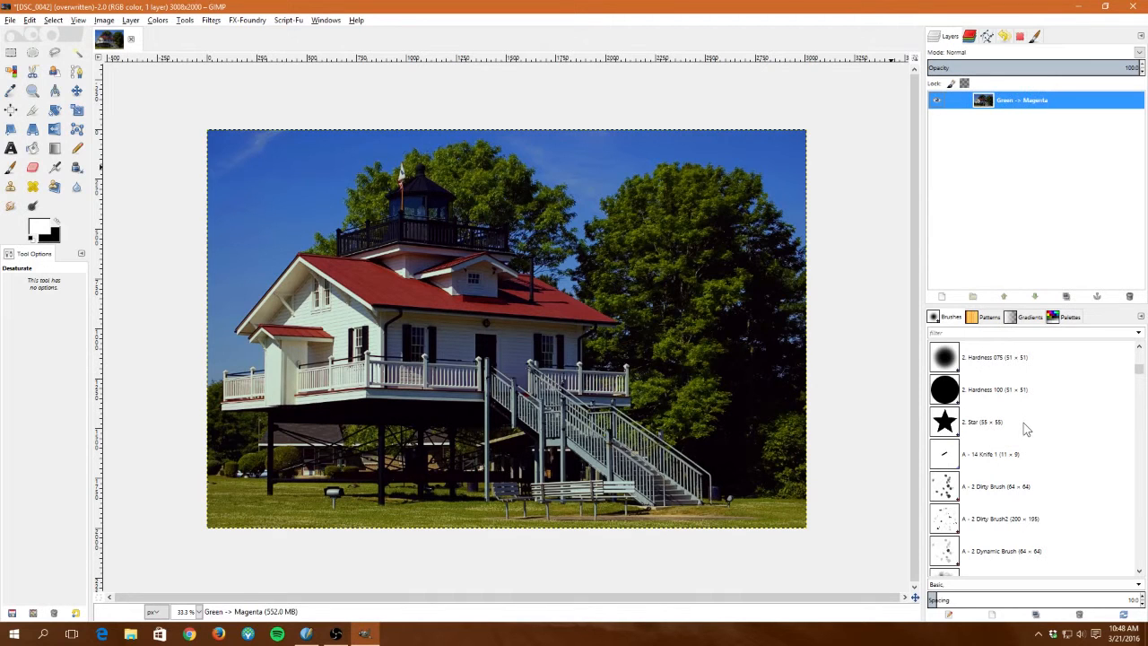
pyautogui.click(159, 20)
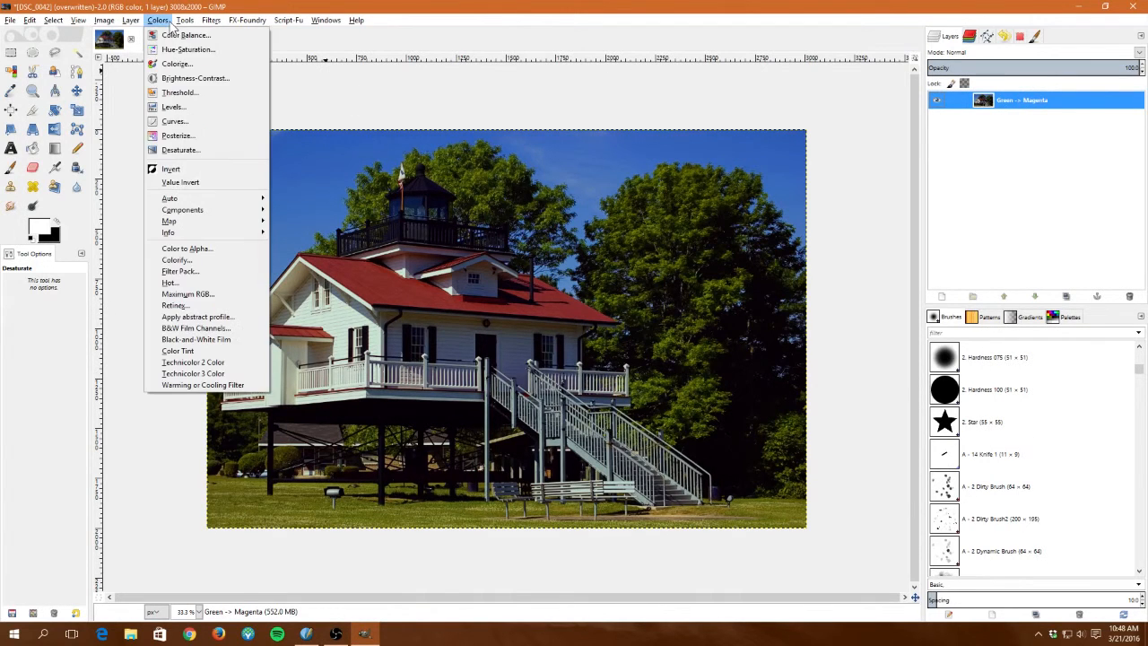
pyautogui.click(165, 148)
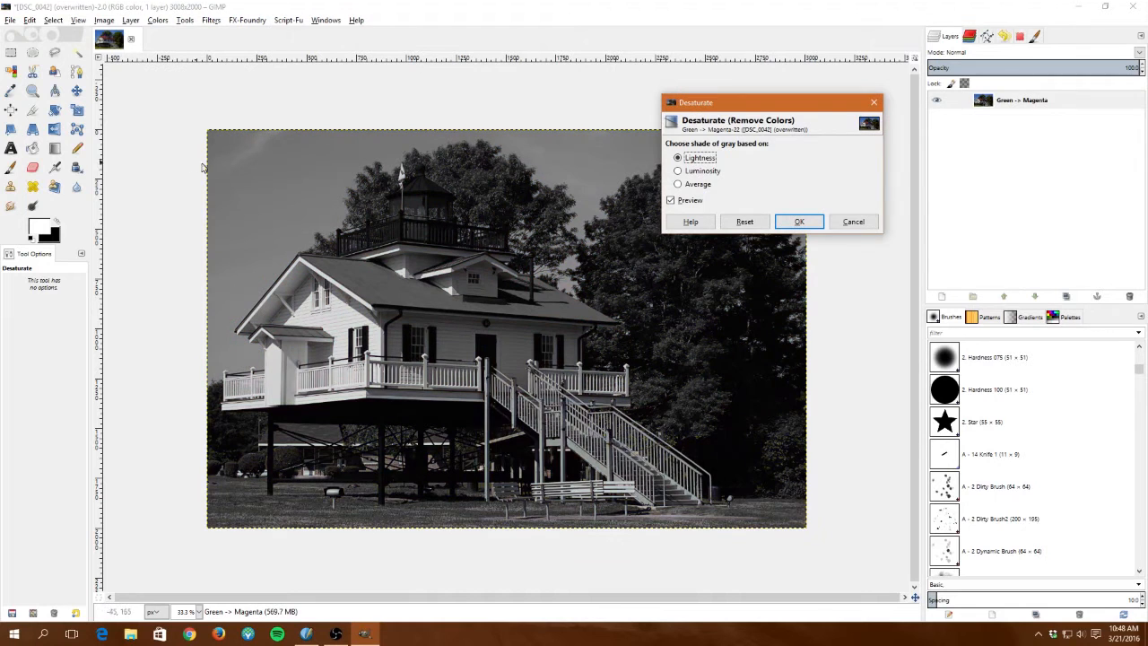
pyautogui.click(697, 172)
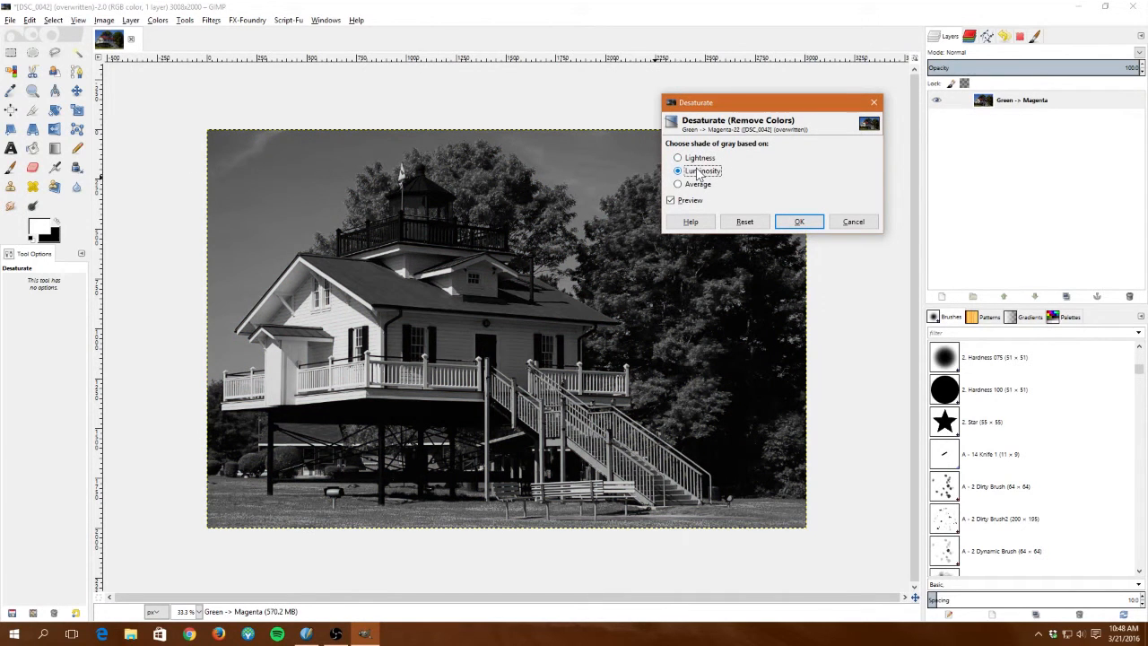
pyautogui.click(799, 222)
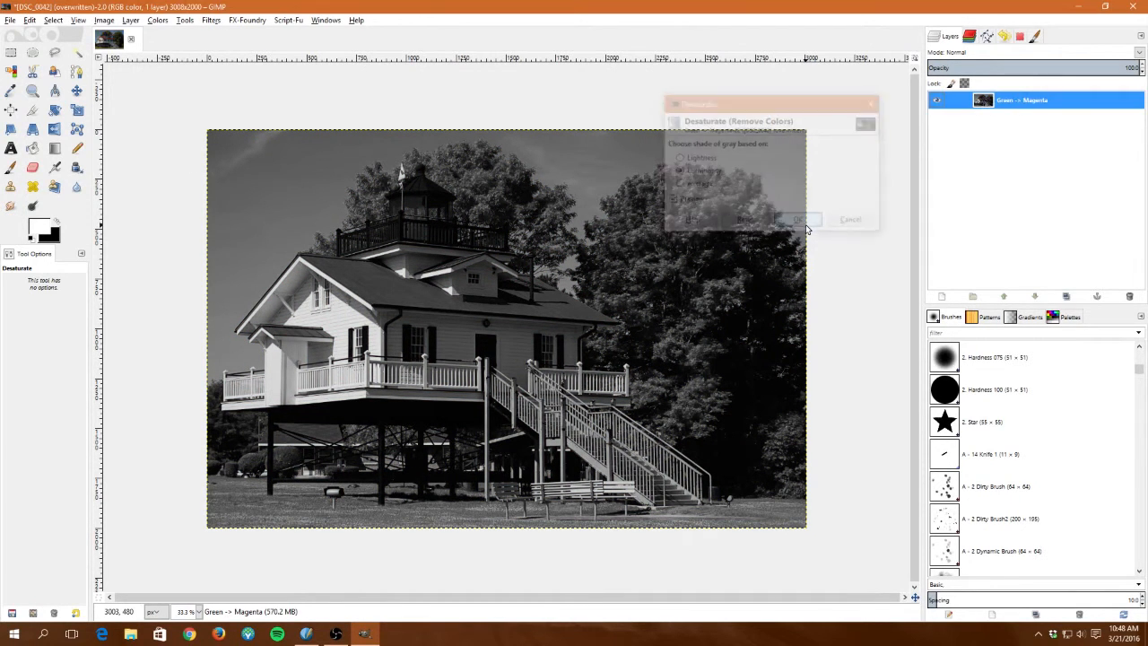
# Step: Overwrite DSC_0042.jpg with the black-and-white version and minimize GIMP to return to the Scribus document
pyautogui.click(10, 20)
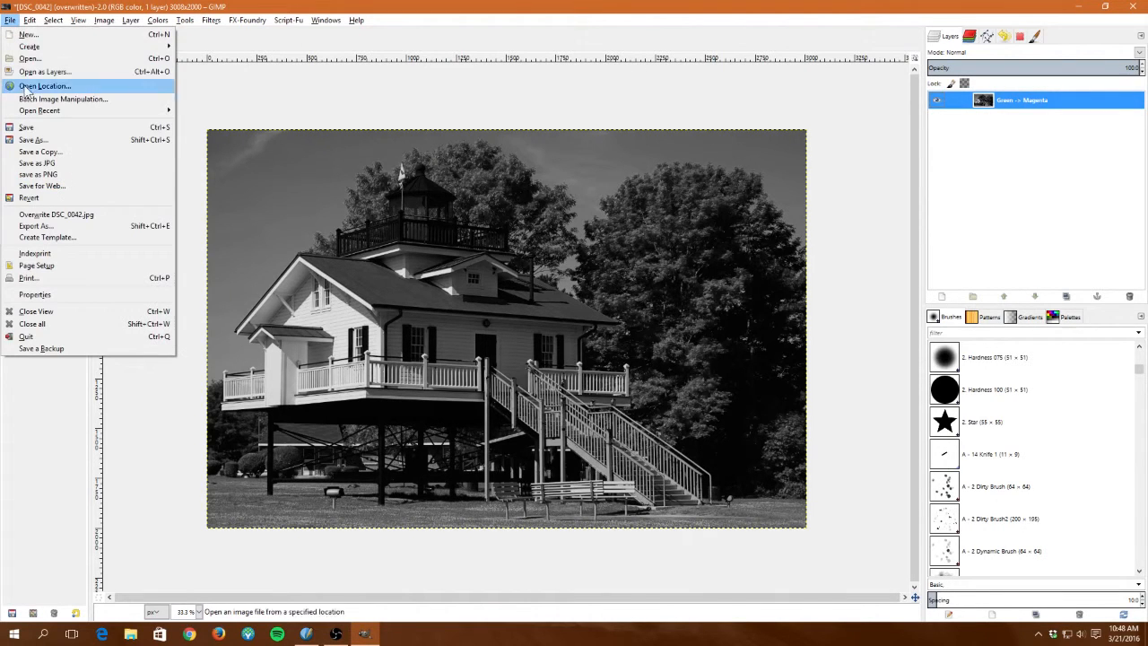
pyautogui.click(52, 215)
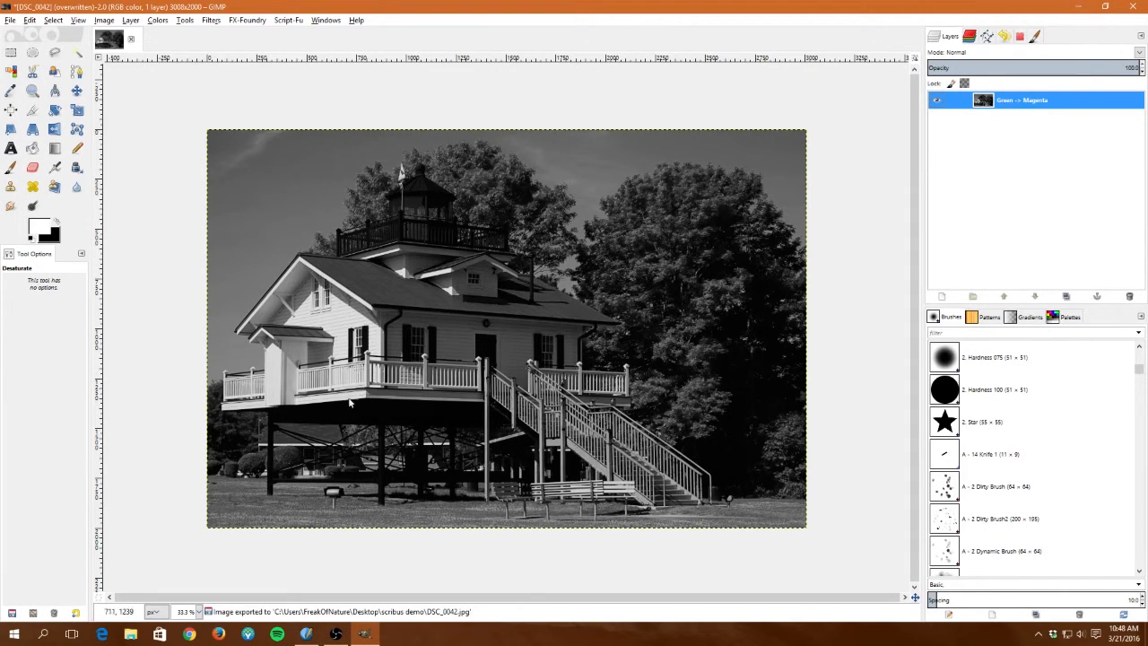
pyautogui.click(1078, 13)
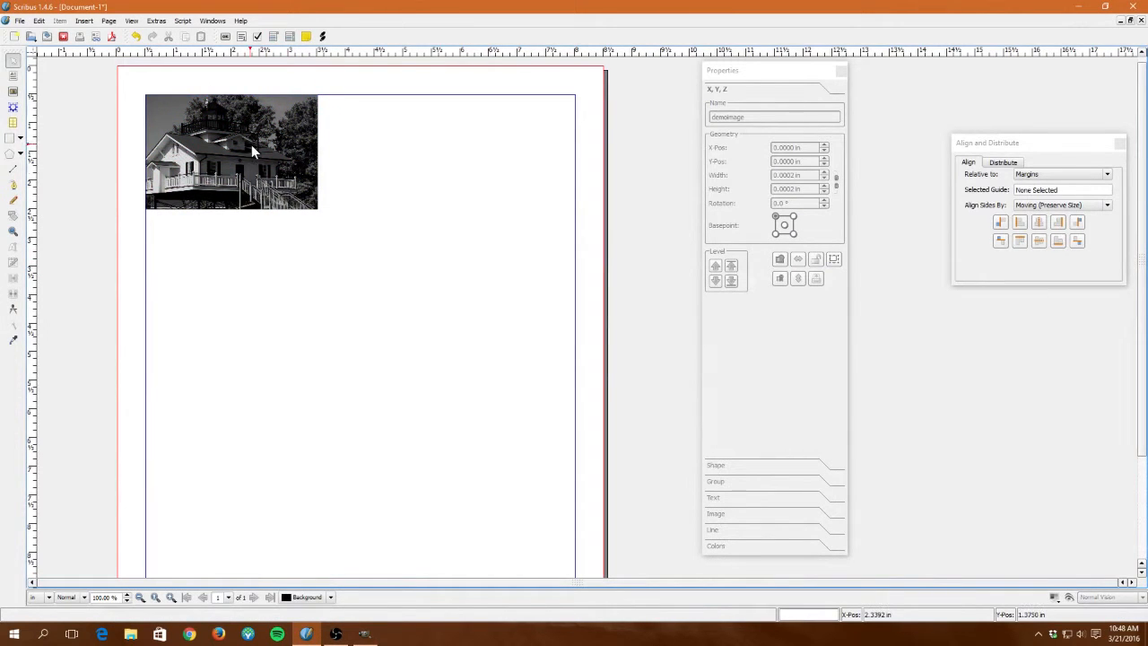
# Step: Move the lighthouse image frame down to about X 0.56, Y 2.07 in and enlarge it to about 6.69 by 4.22 in
pyautogui.click(227, 144)
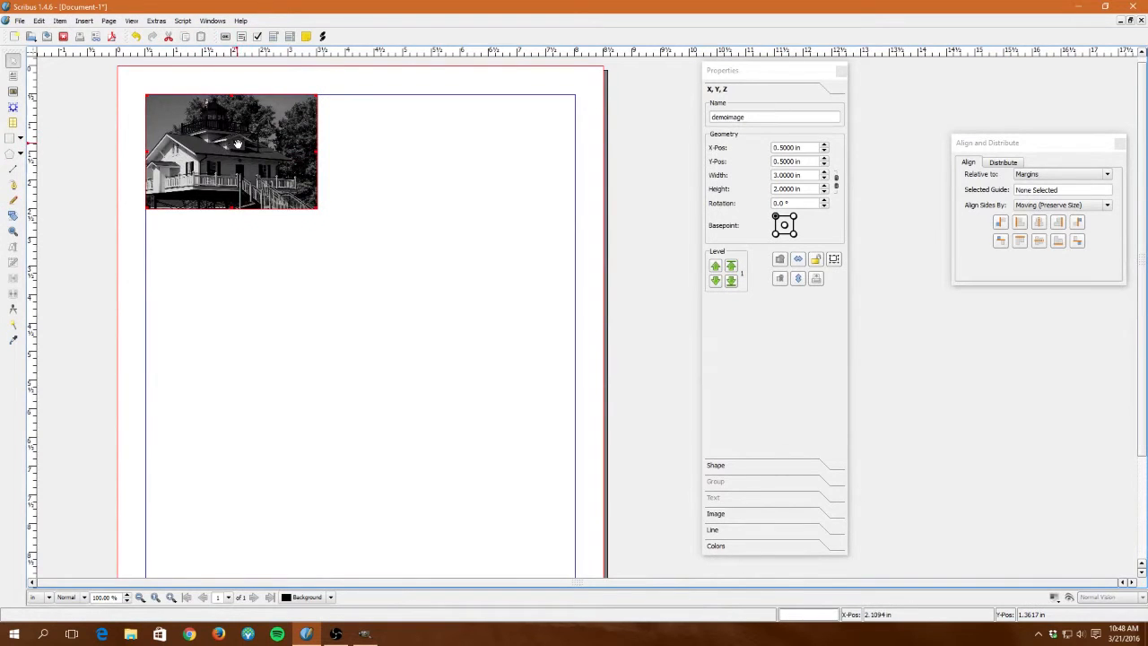
pyautogui.moveTo(238, 143); pyautogui.dragTo(272, 263)
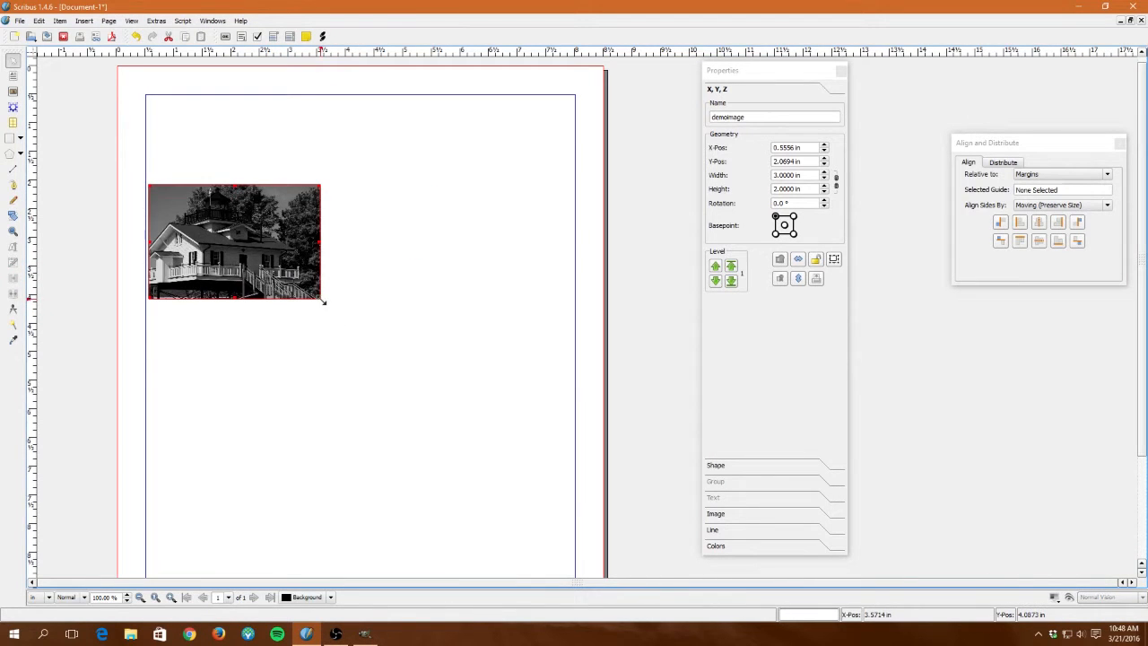
pyautogui.moveTo(320, 299); pyautogui.dragTo(533, 427)
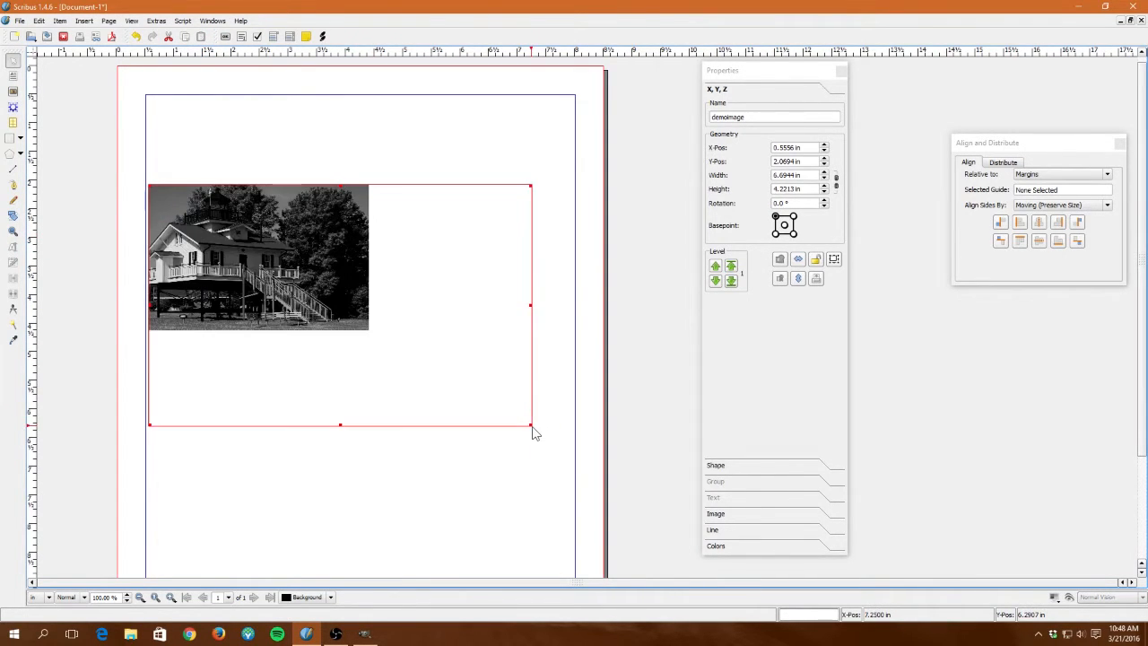
# Step: Scale the picture to the frame size with proportional scaling turned off so it fills the whole frame
pyautogui.click(716, 513)
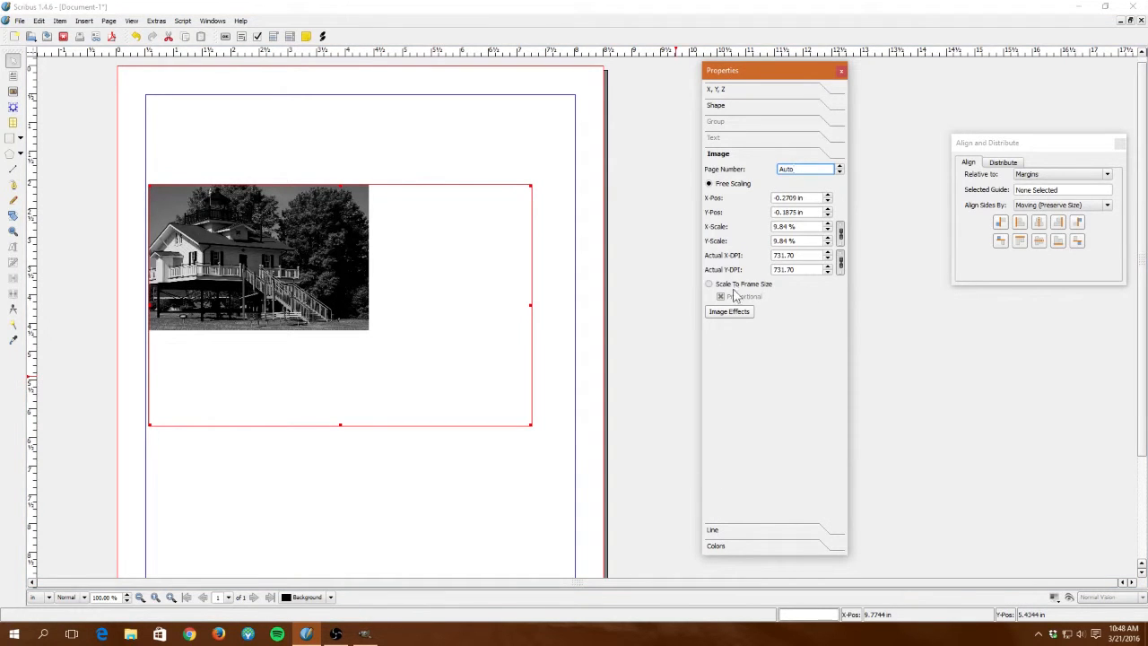
pyautogui.click(717, 285)
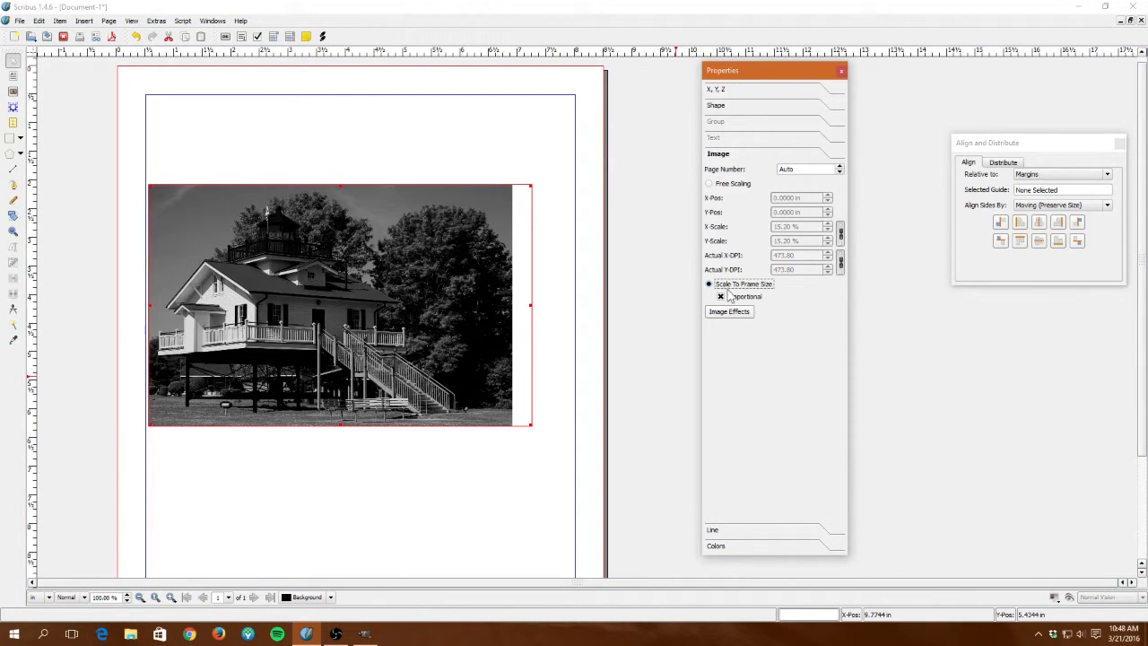
pyautogui.click(722, 296)
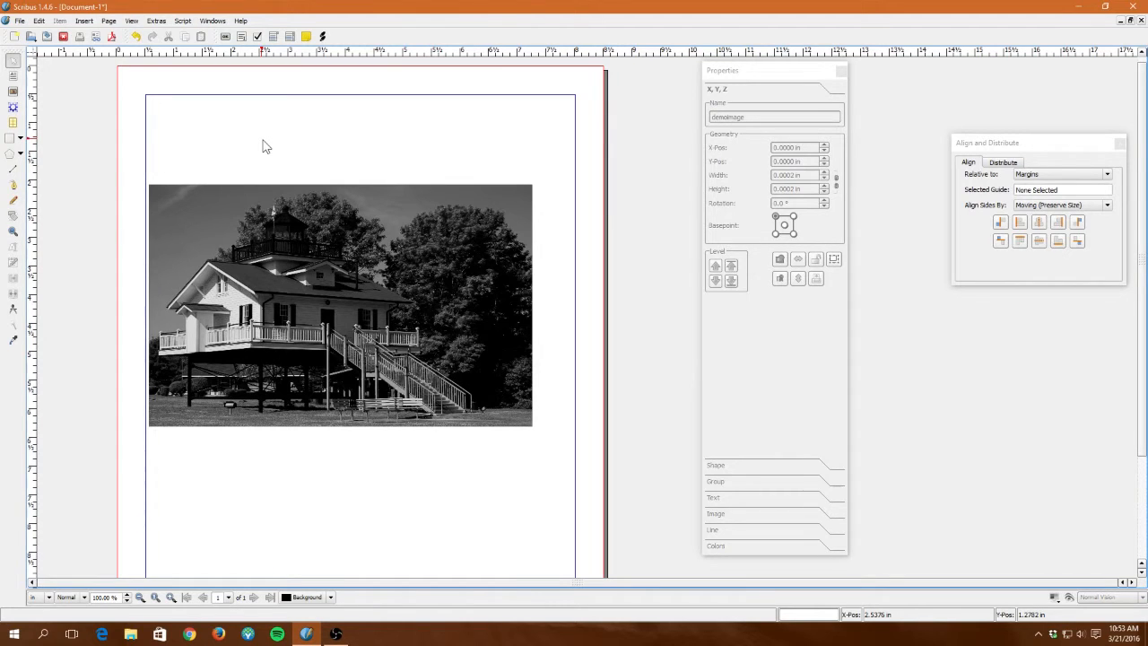
# Step: Open the External Tools section of the Scribus preferences
pyautogui.click(19, 20)
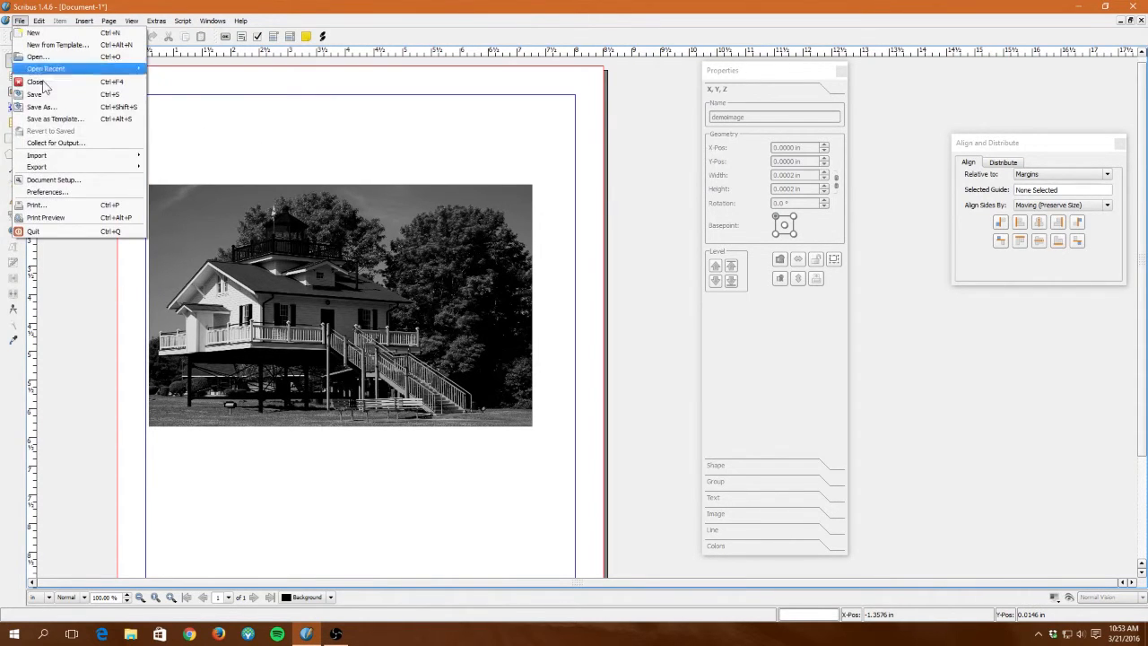
pyautogui.click(47, 193)
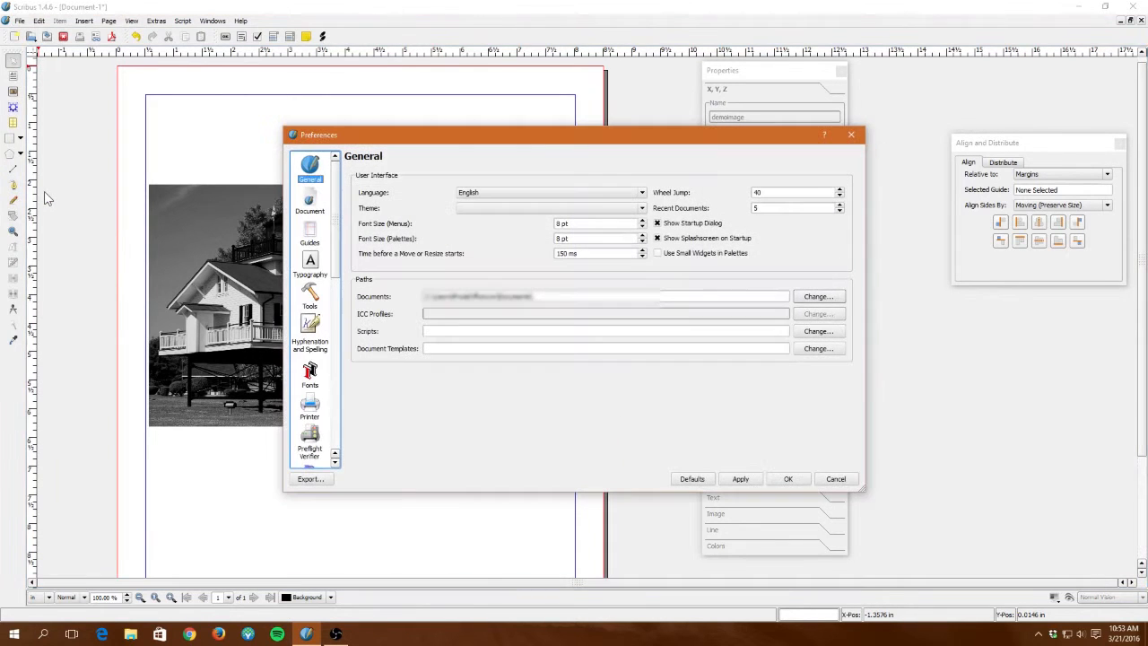
pyautogui.scroll(-3, 308, 326)
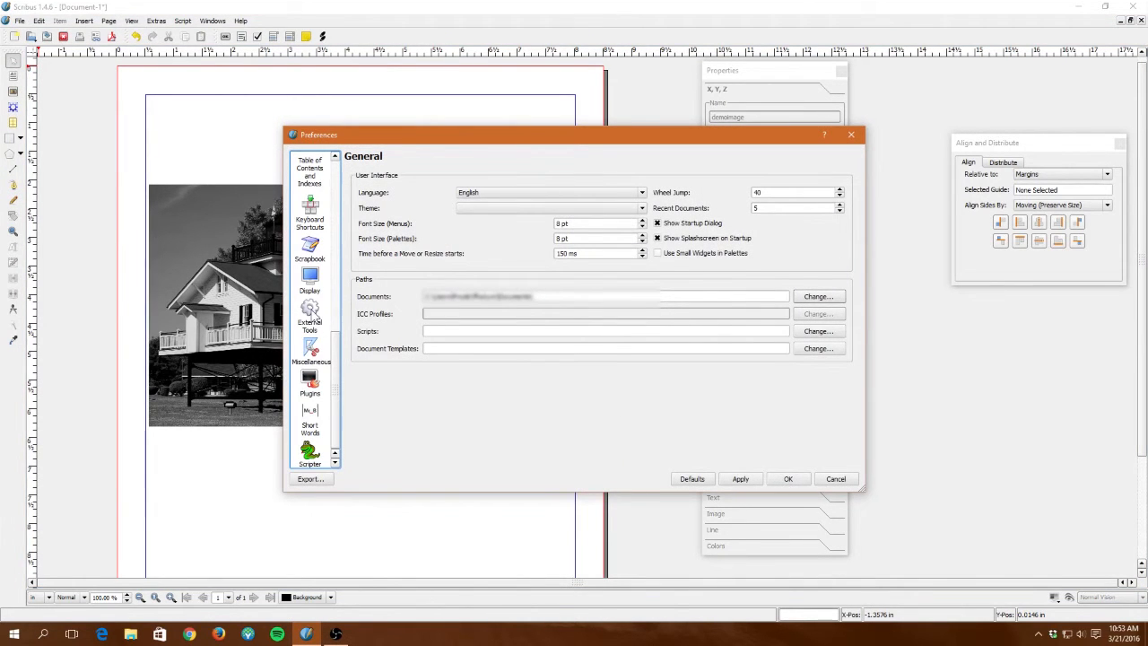
pyautogui.click(314, 318)
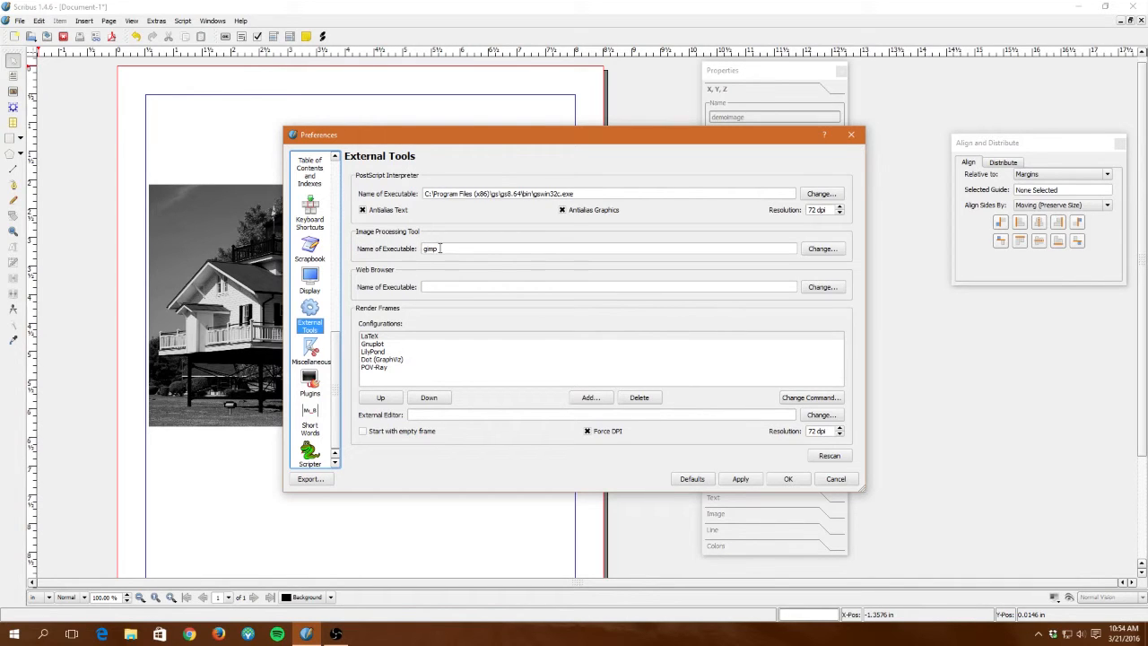
# Step: Set the image processing tool's executable to C:\Program Files\GIMP 2\bin\gimp-2.8.exe and accept the preferences
pyautogui.click(814, 254)
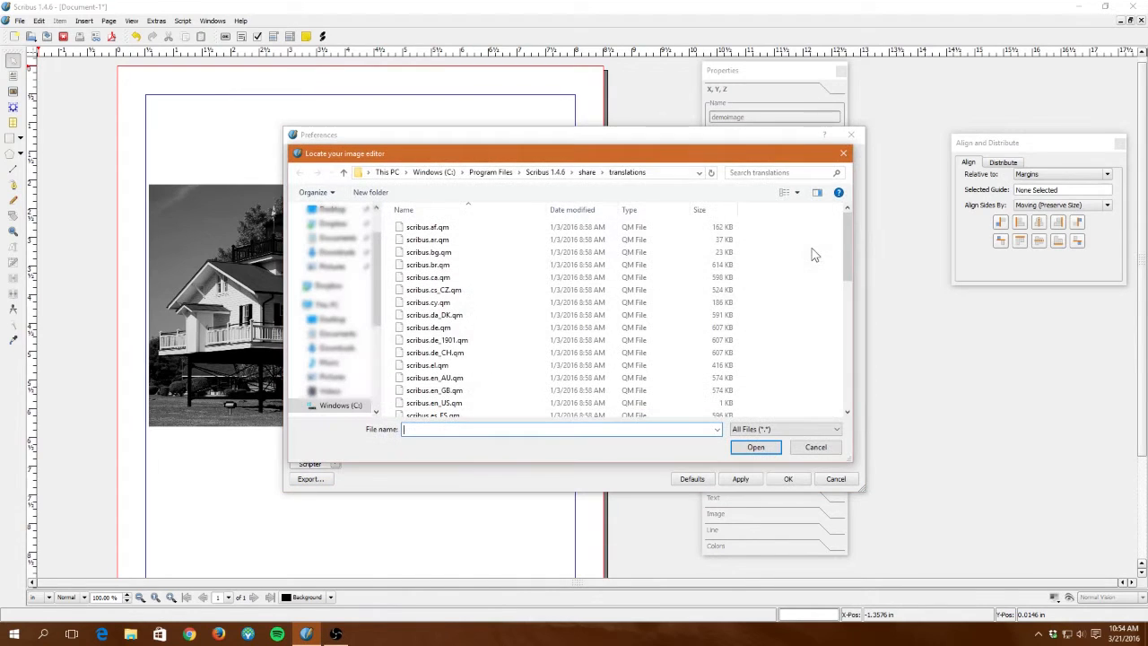
pyautogui.click(490, 173)
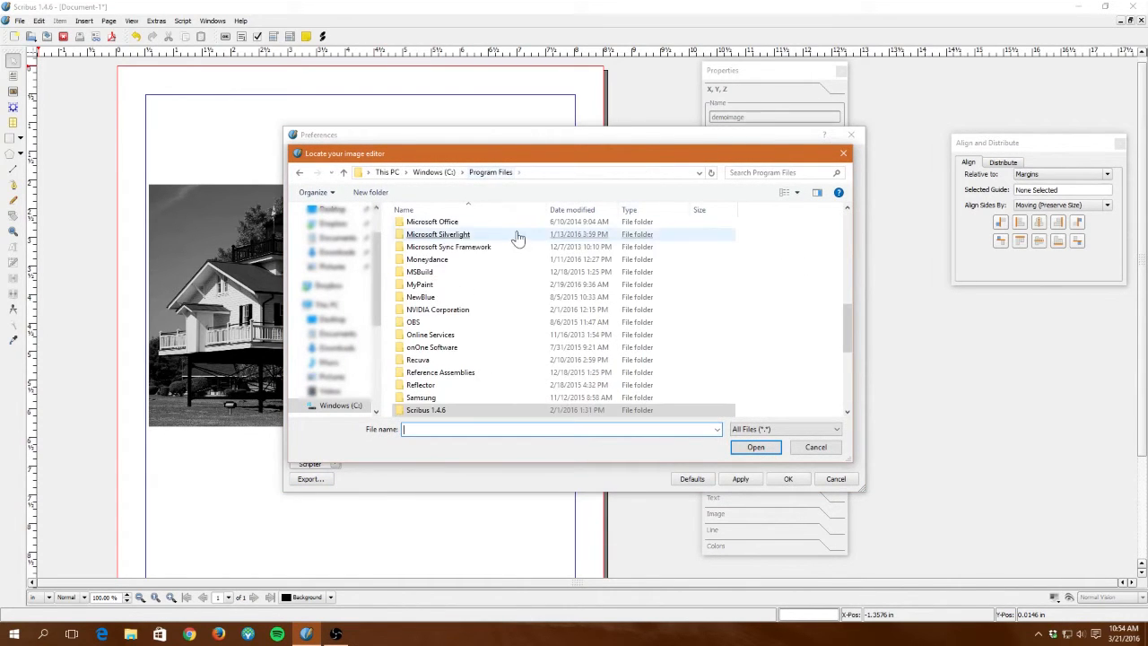
pyautogui.scroll(1, 449, 296)
pyautogui.scroll(7, 448, 323)
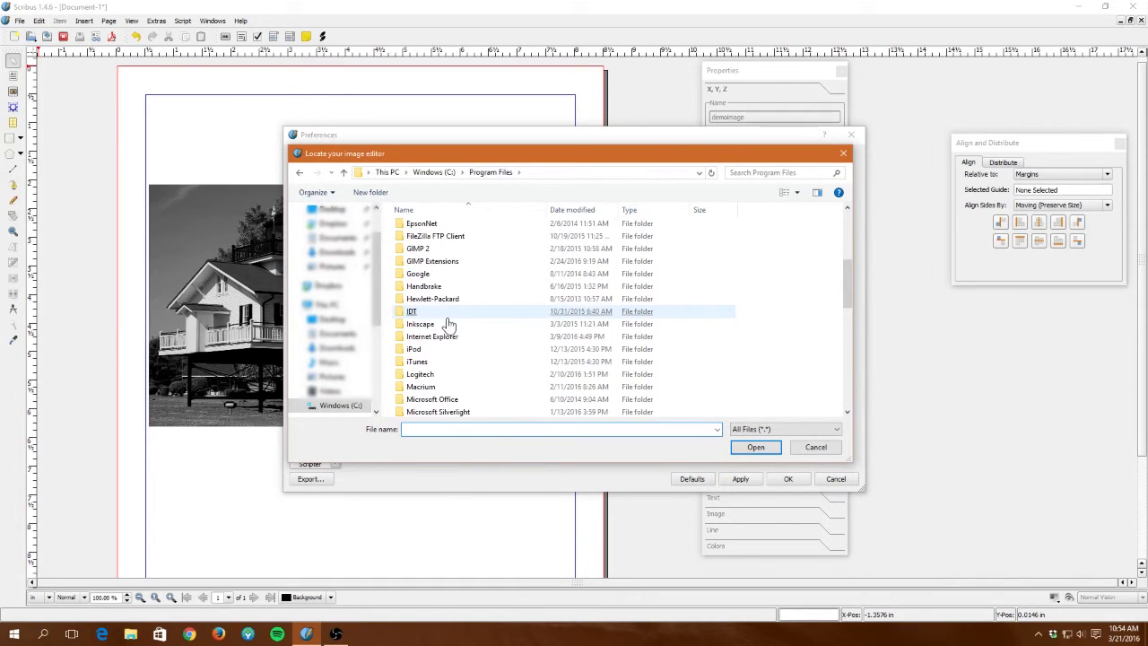
pyautogui.click(433, 324)
pyautogui.doubleClick(433, 324)
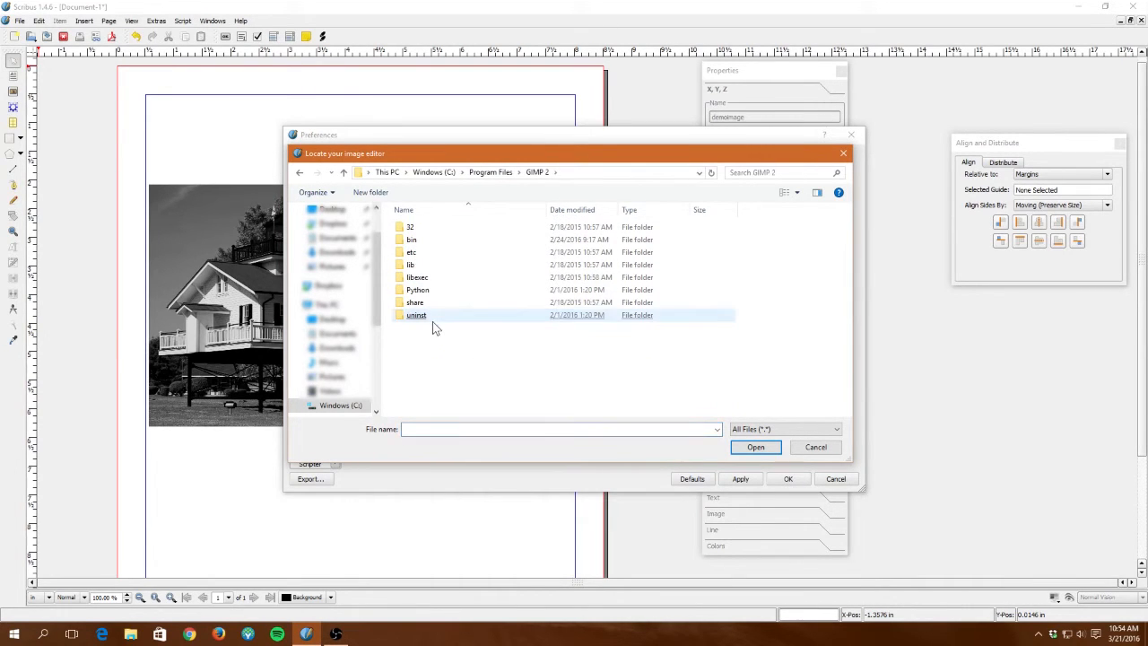
pyautogui.doubleClick(427, 241)
pyautogui.click(439, 268)
pyautogui.doubleClick(442, 267)
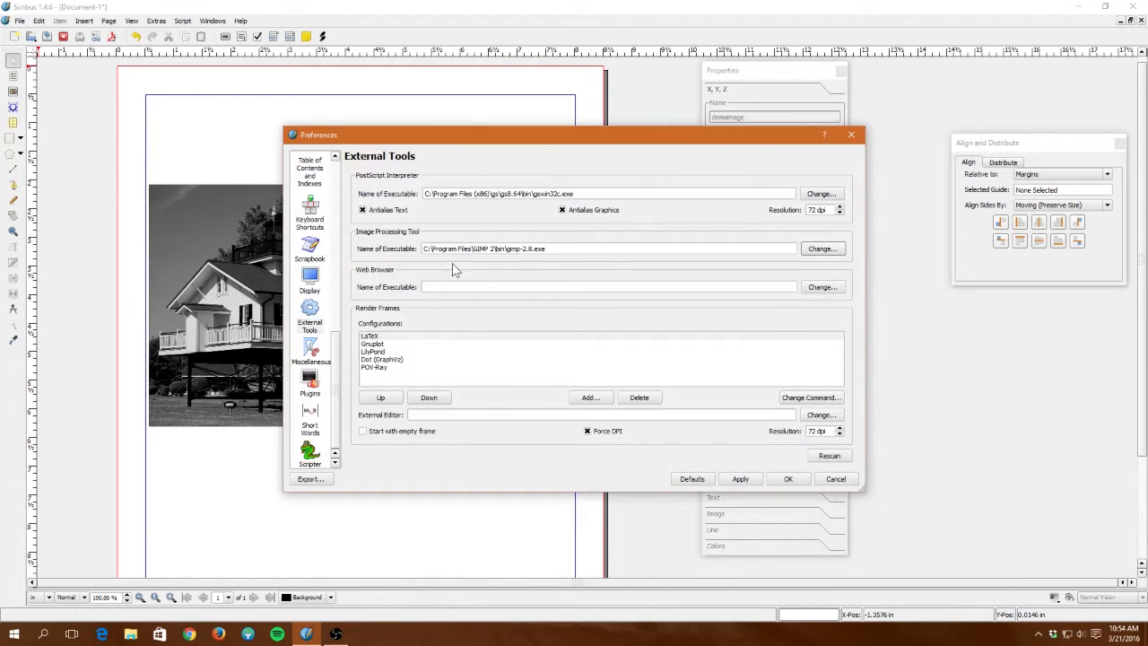
pyautogui.click(788, 481)
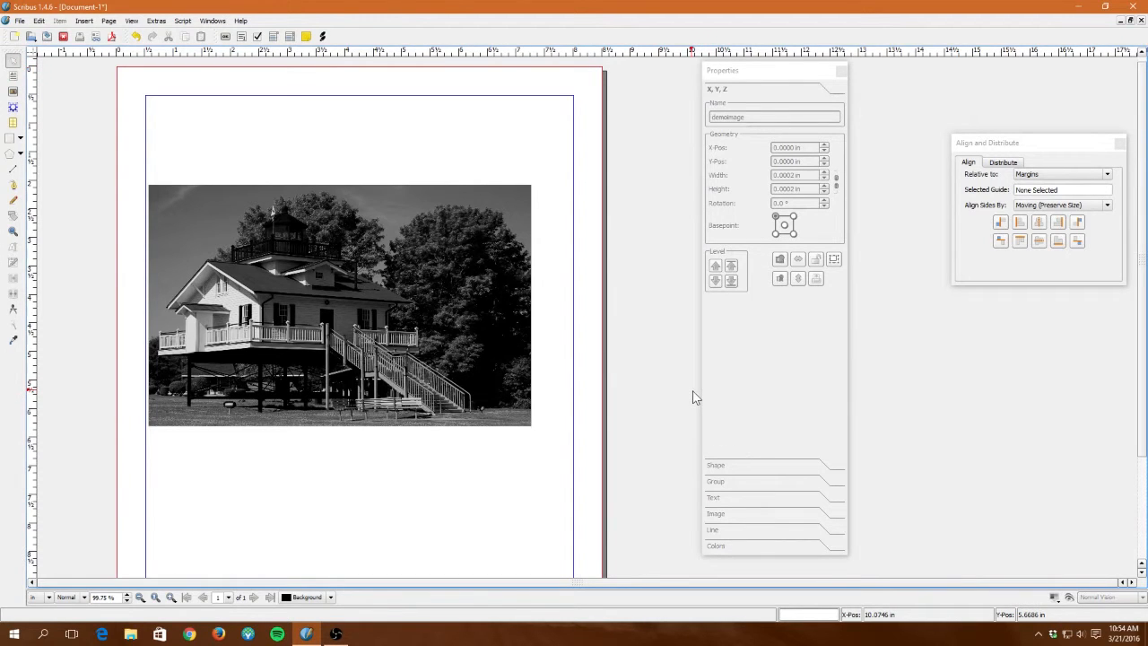
# Step: Set the PostScript interpreter's resolution to 300 dpi in the External Tools preferences and apply the change
pyautogui.click(20, 23)
pyautogui.click(23, 193)
pyautogui.scroll(-5, 314, 350)
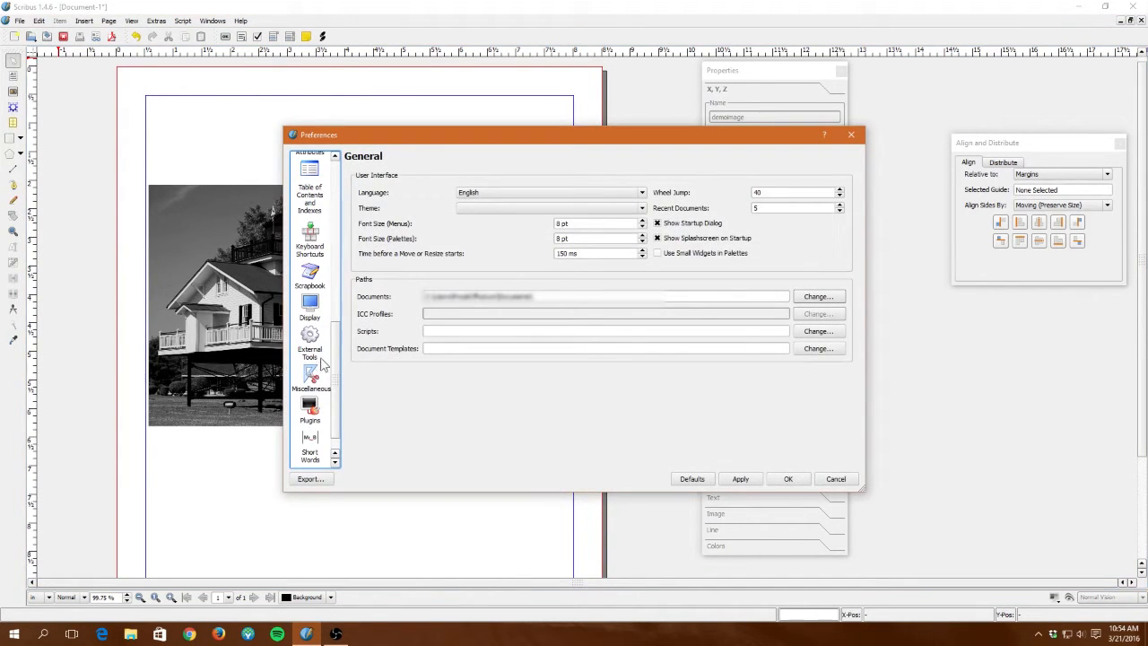
pyautogui.click(316, 354)
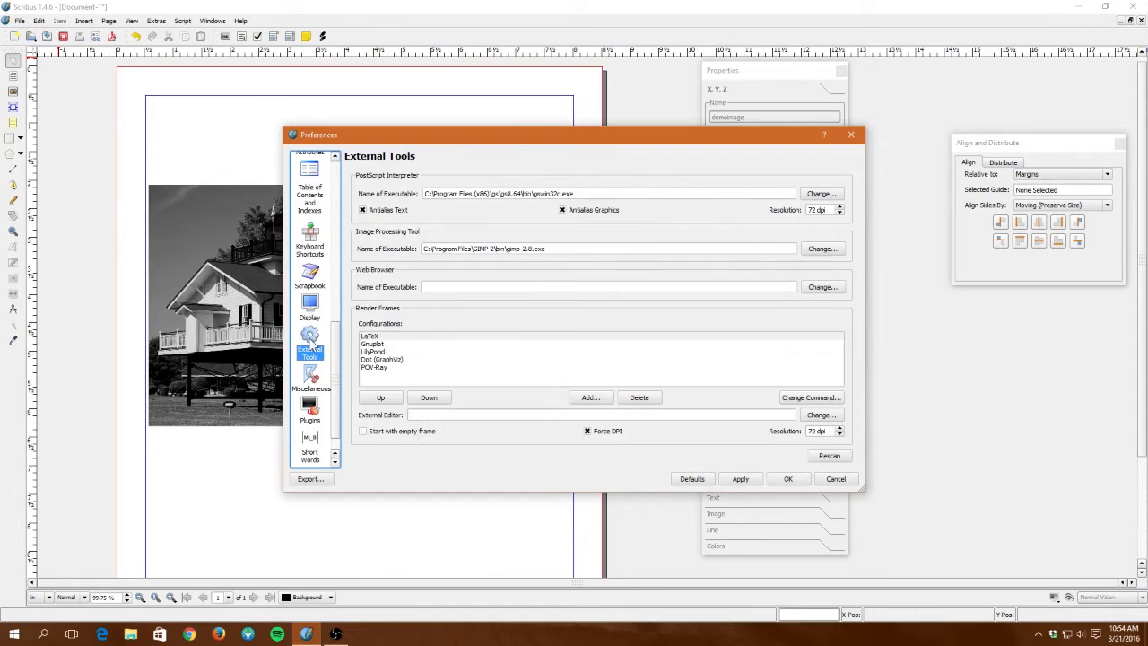
pyautogui.doubleClick(816, 210)
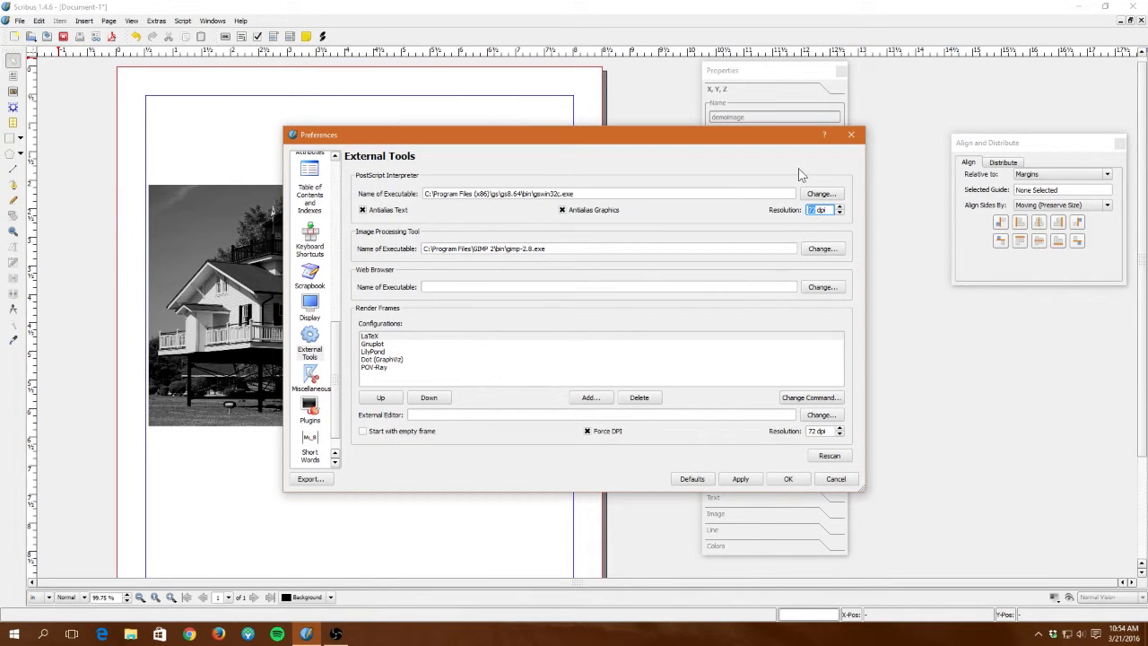
pyautogui.write('300')
pyautogui.click(739, 478)
pyautogui.click(798, 480)
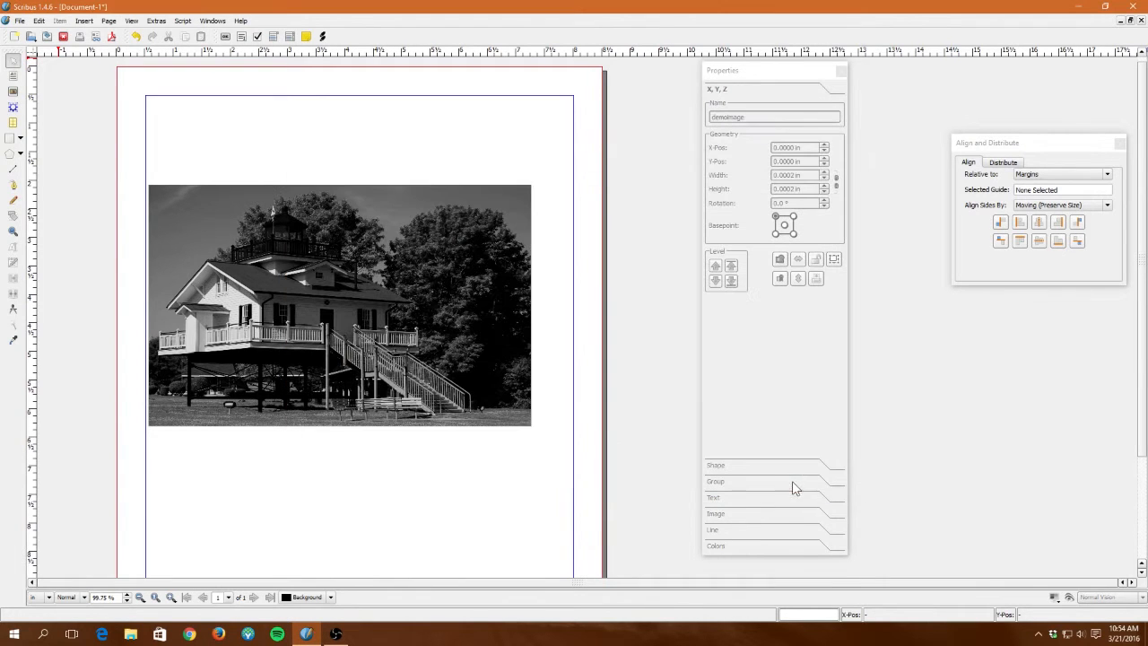
# Step: Open the lighthouse picture from its Scribus frame in GIMP for editing
pyautogui.click(357, 230)
pyautogui.rightClick(356, 230)
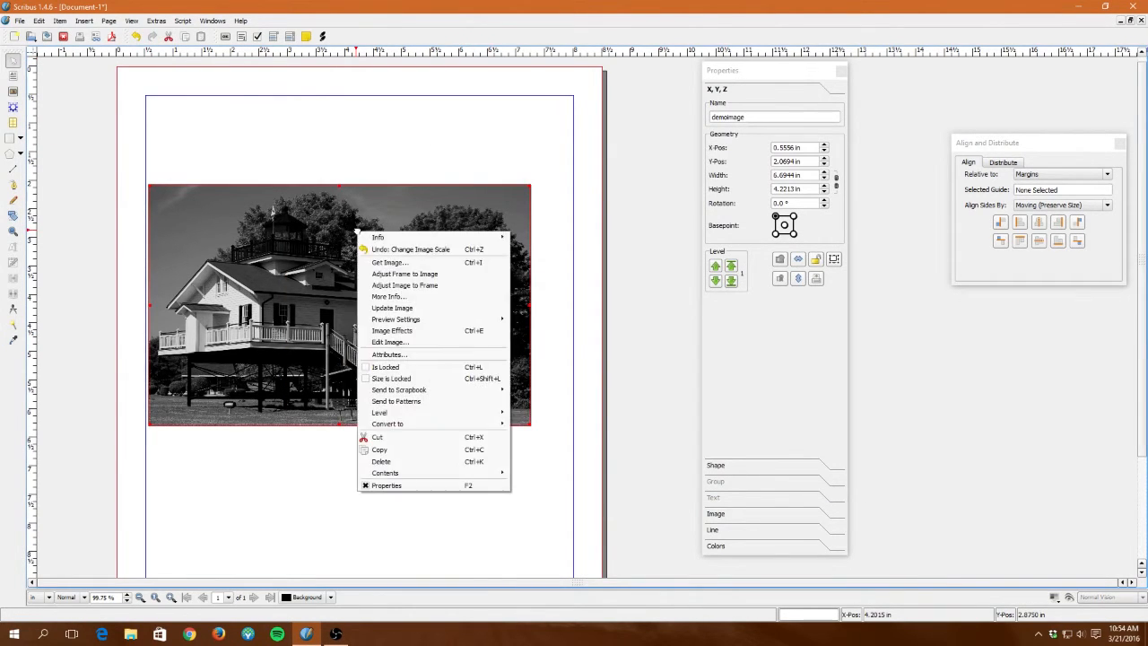
pyautogui.click(385, 347)
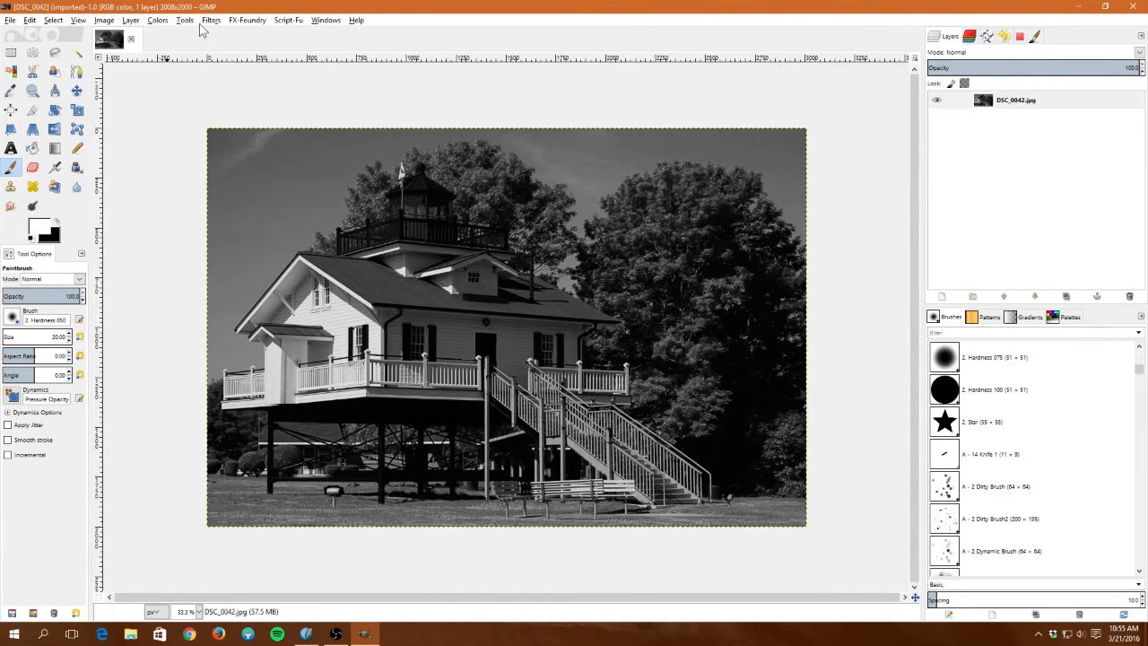
# Step: Colorize the picture purple with hue 258, saturation 79 and lightness 23
pyautogui.click(157, 19)
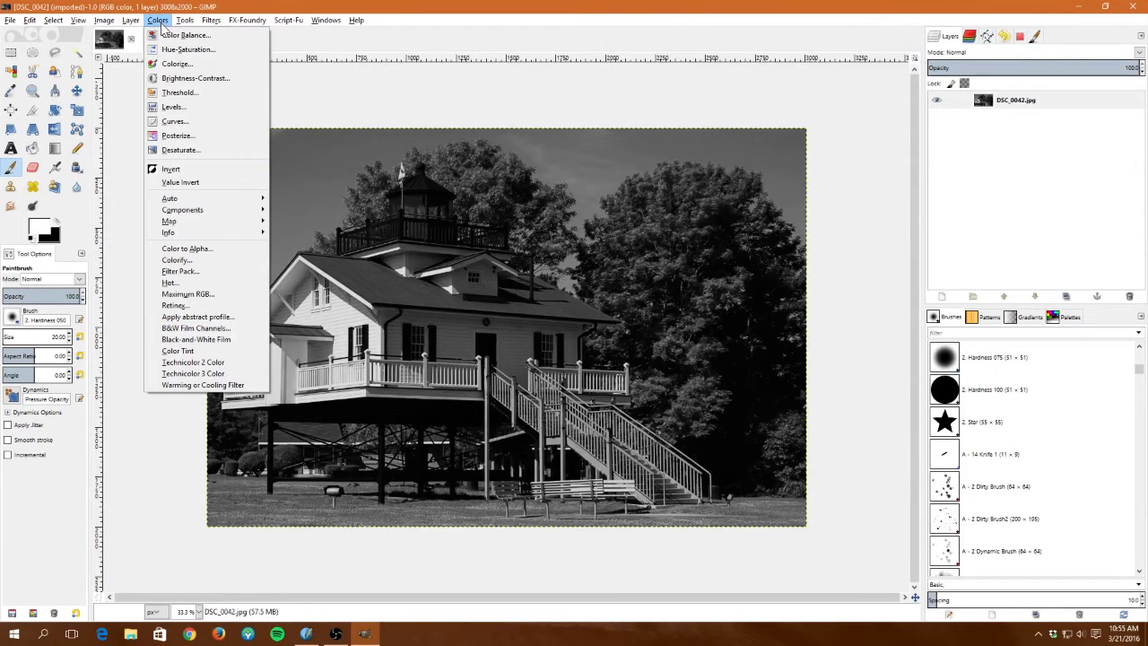
pyautogui.click(176, 64)
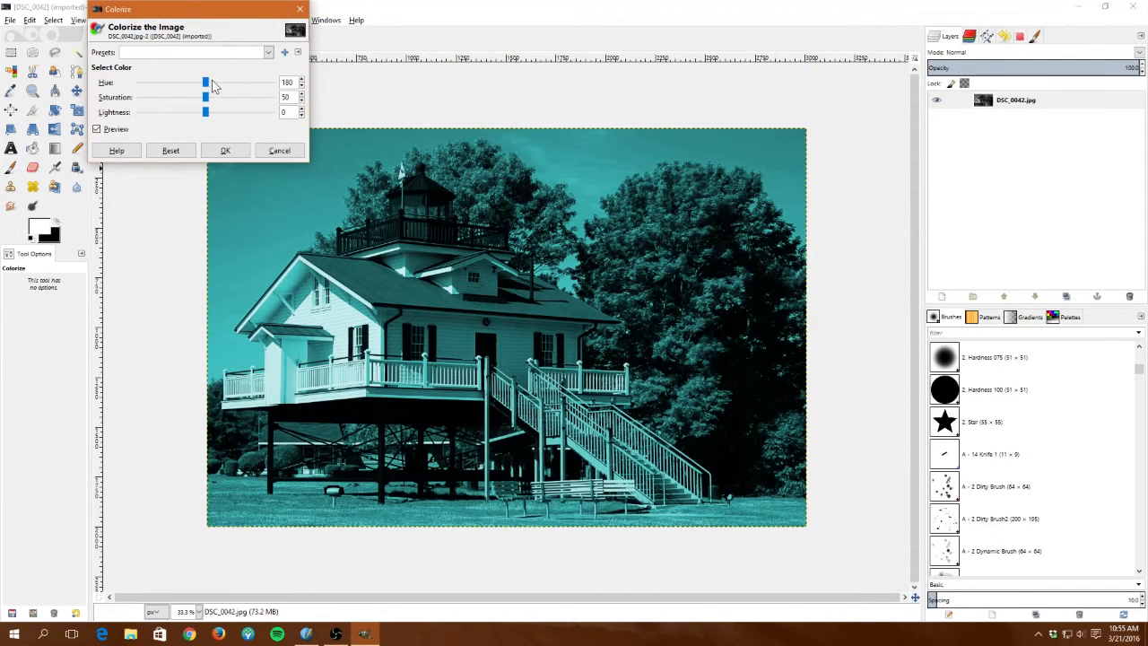
pyautogui.moveTo(205, 83); pyautogui.dragTo(220, 112)
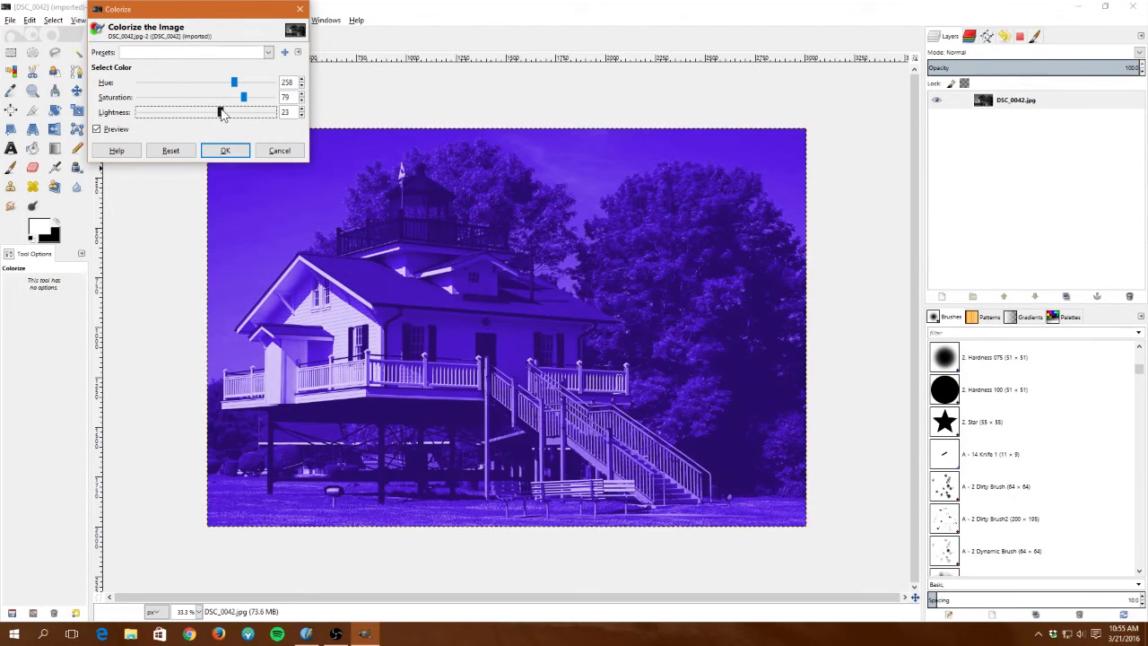
pyautogui.click(225, 150)
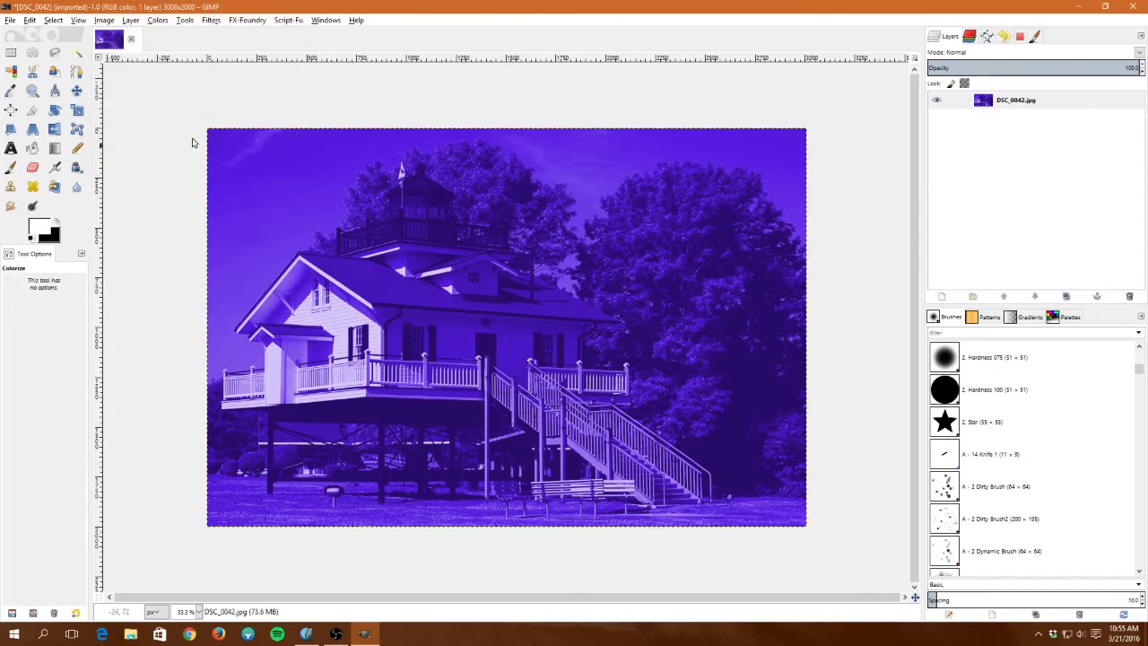
# Step: Overwrite DSC_0042.jpg with the colorized picture at JPEG quality 100 and minimize GIMP to return to the Scribus document
pyautogui.click(10, 20)
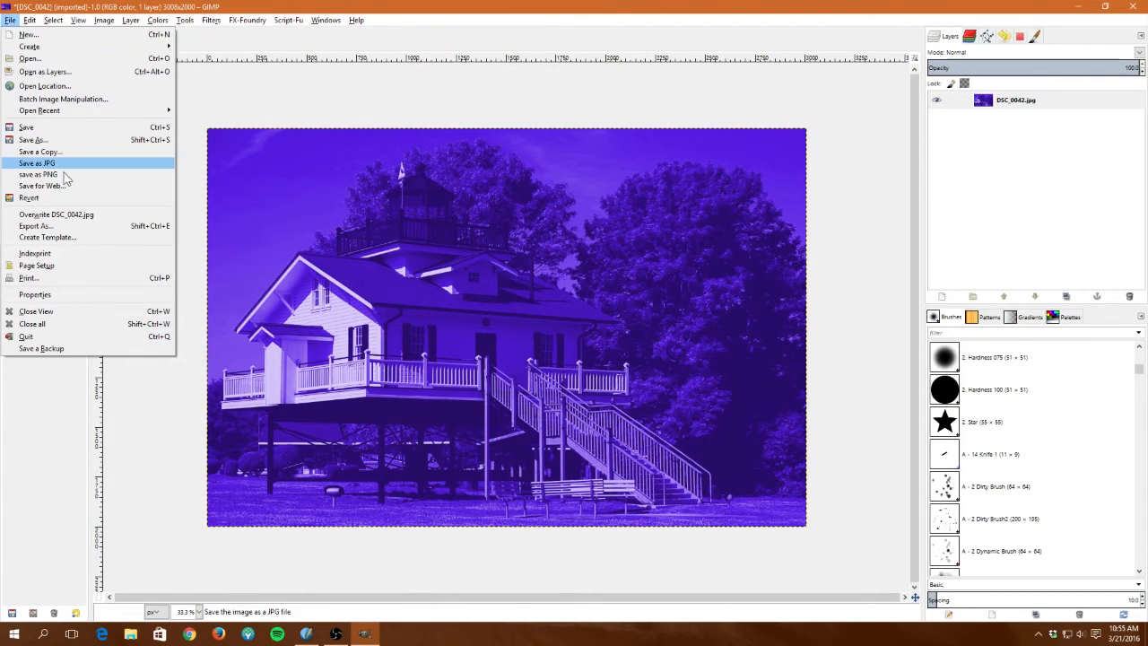
pyautogui.click(73, 216)
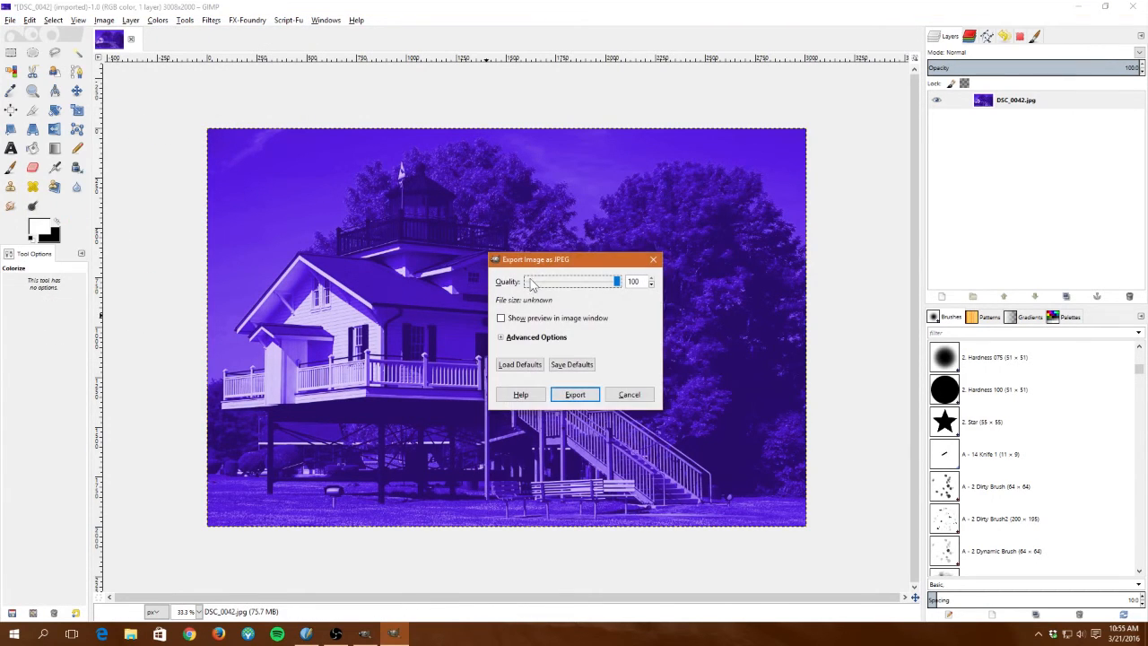
pyautogui.moveTo(556, 261); pyautogui.dragTo(251, 142)
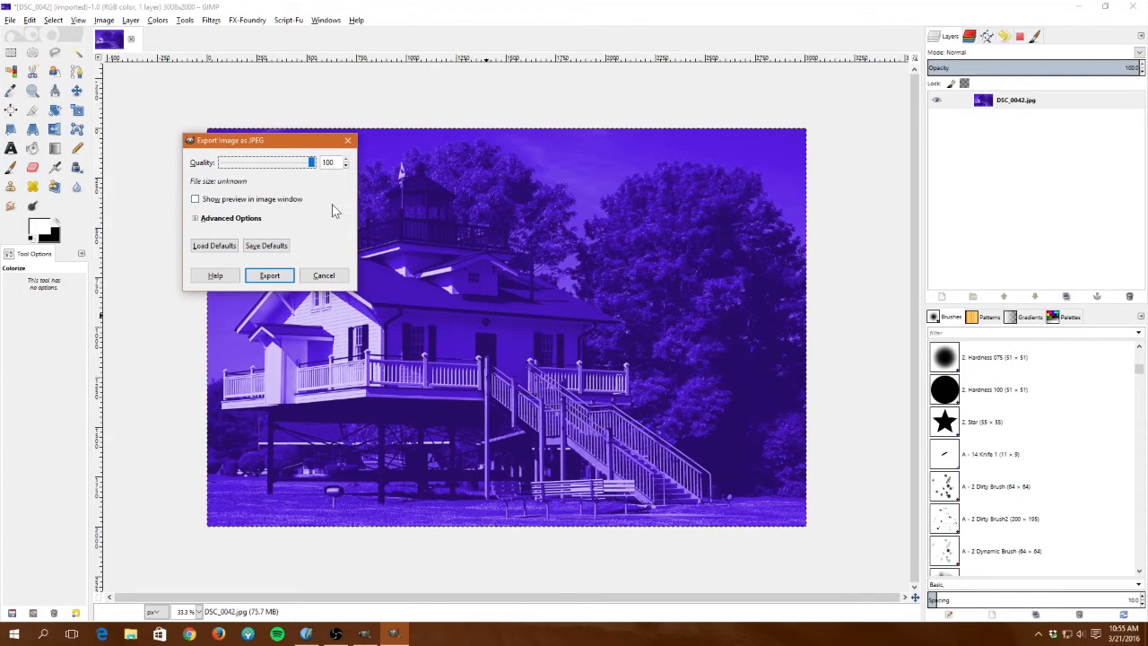
pyautogui.click(291, 274)
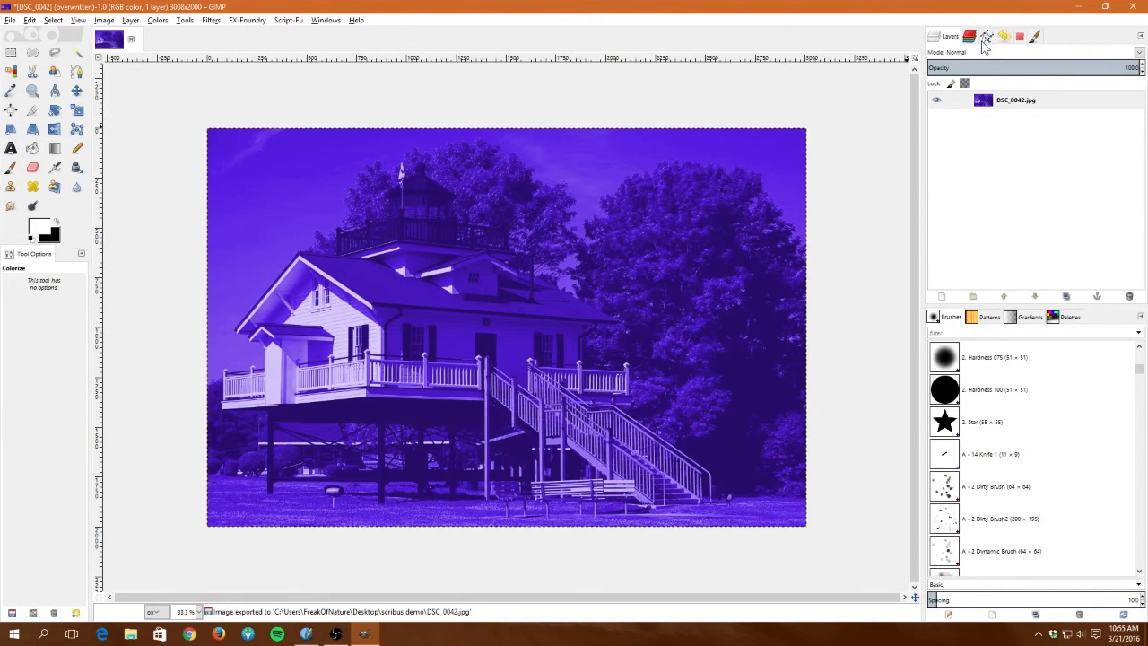
pyautogui.click(1076, 7)
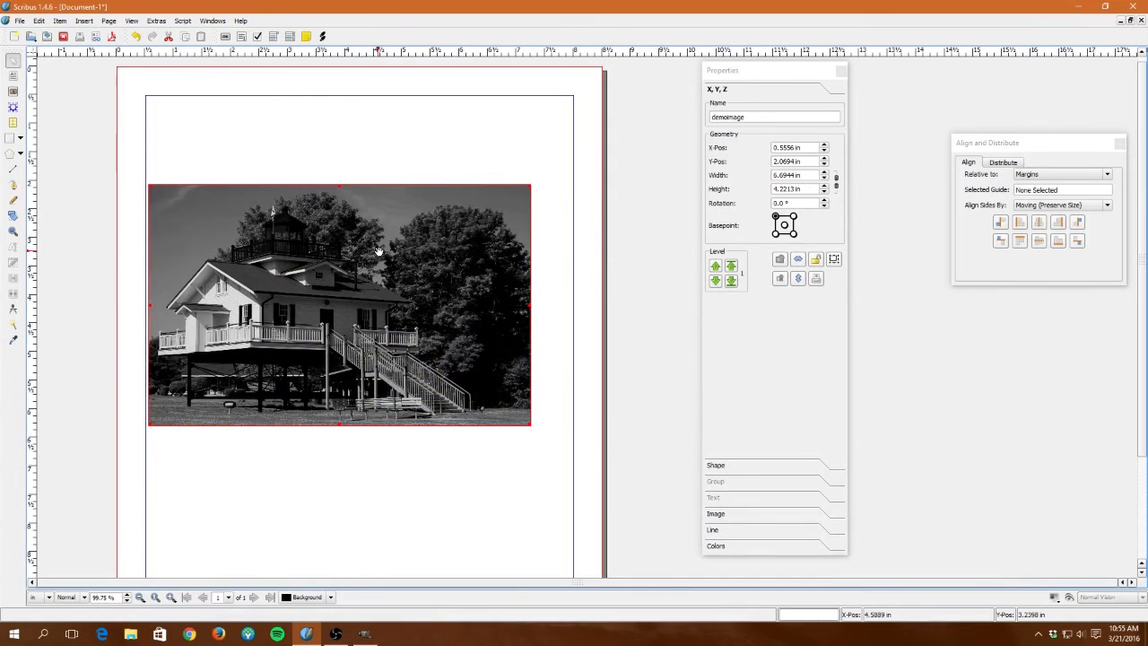